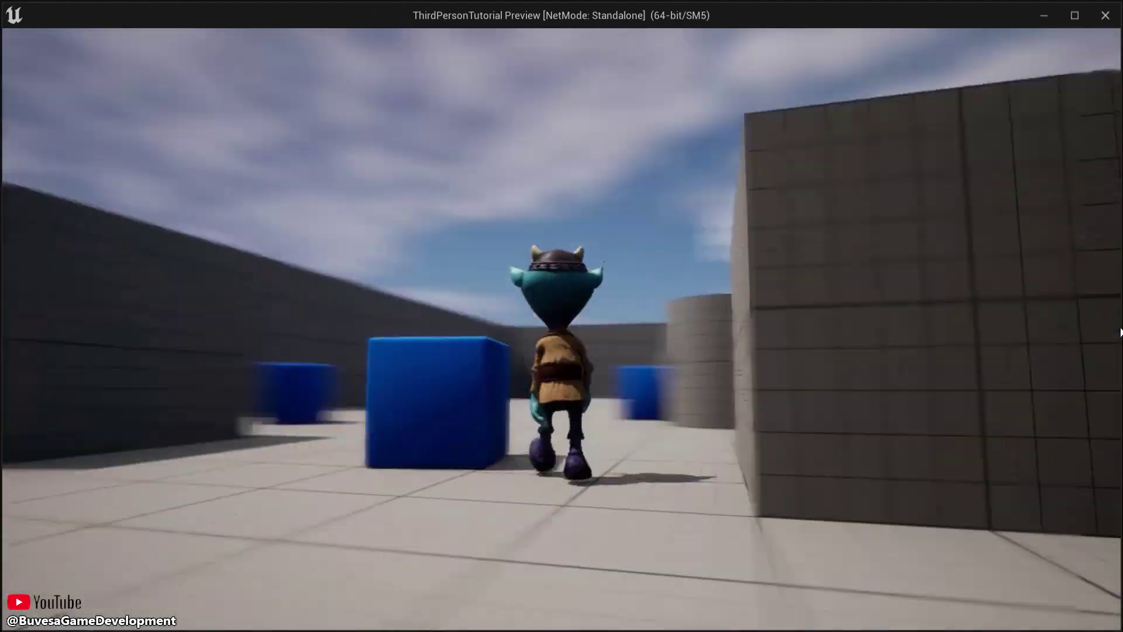
left_click_drag(959, 519, 265, 486)
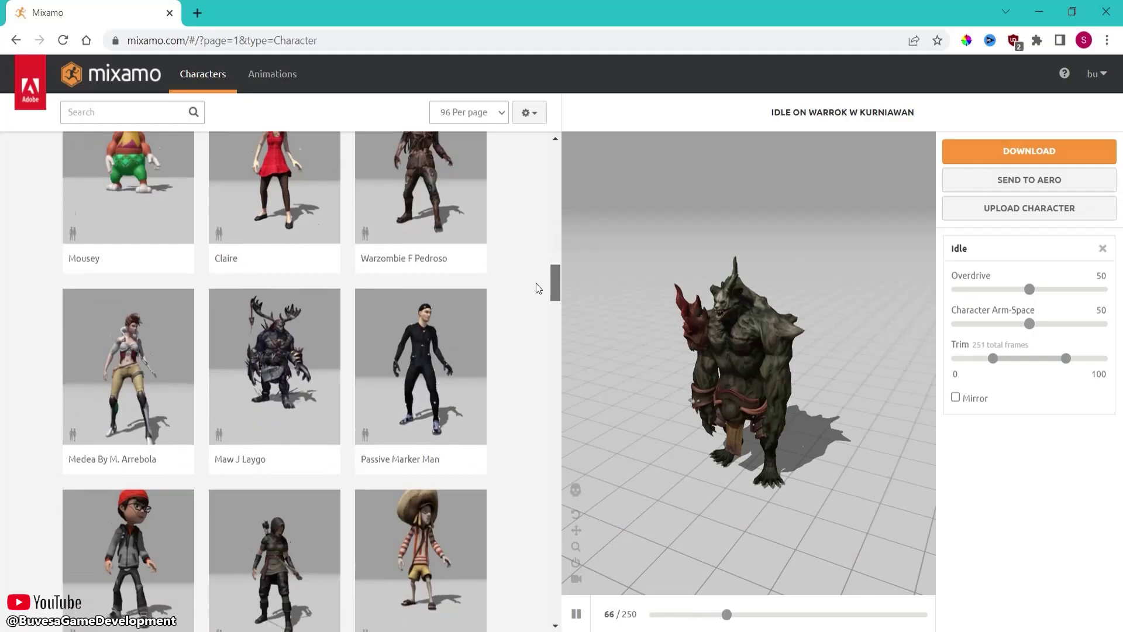
Choose Doozy as the active character from the Mixamo character library.
scroll(534, 289, "down", 5)
left_click(269, 325)
left_click(832, 253)
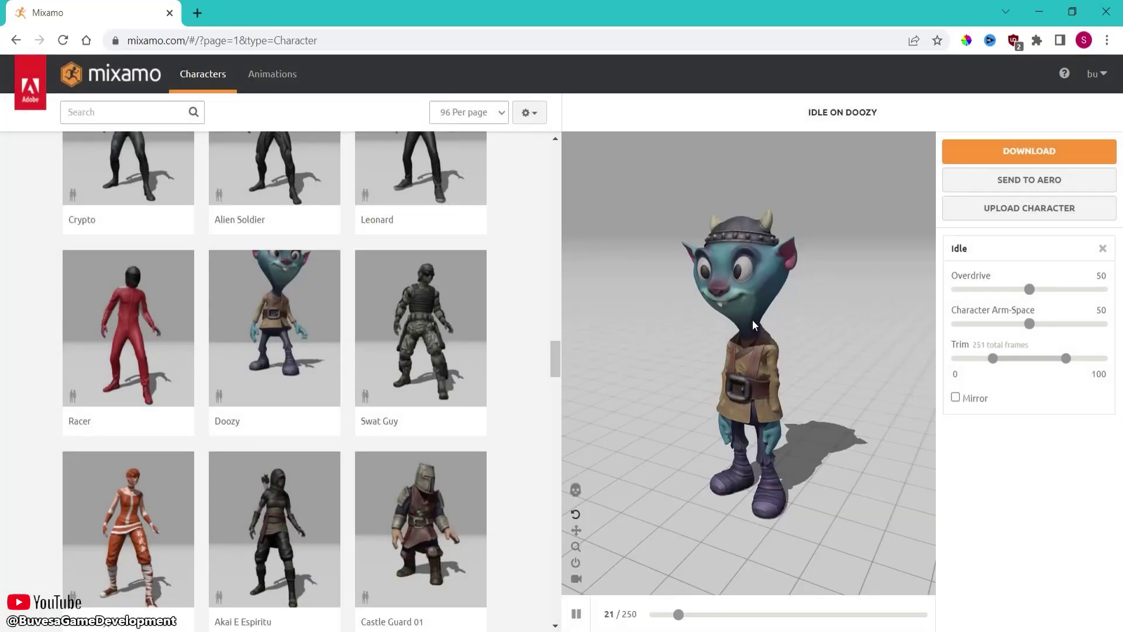
Search the Mixamo animations for "idle" and apply Breathing Idle to Doozy.
left_click(272, 74)
left_click(107, 115)
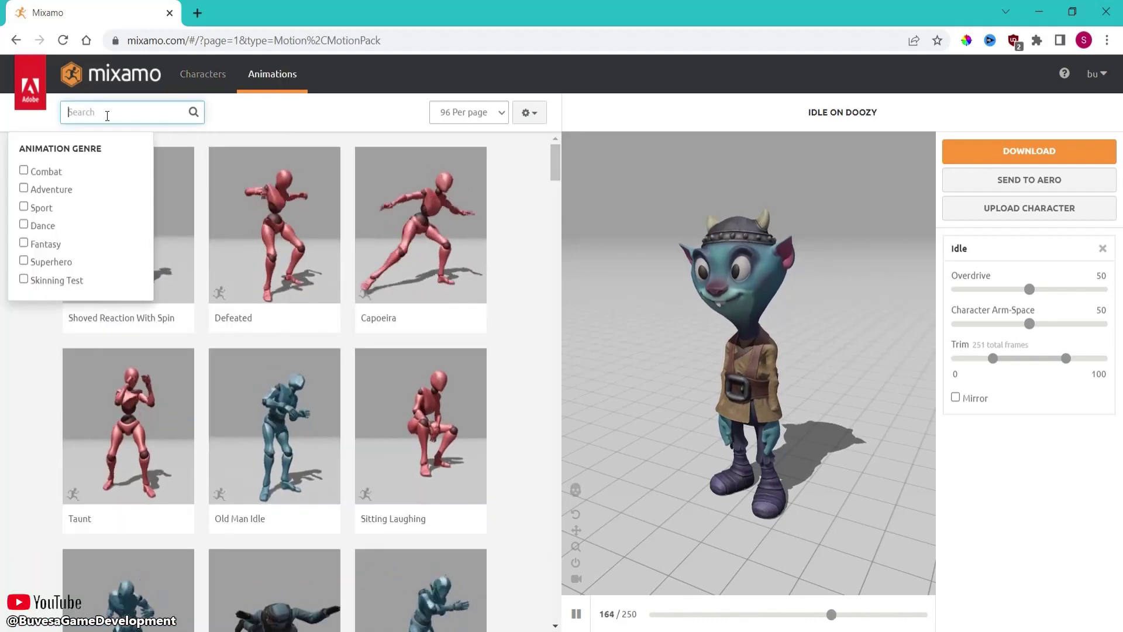
type("idle")
key("Return")
scroll(438, 446, "down", 3)
left_click(438, 446)
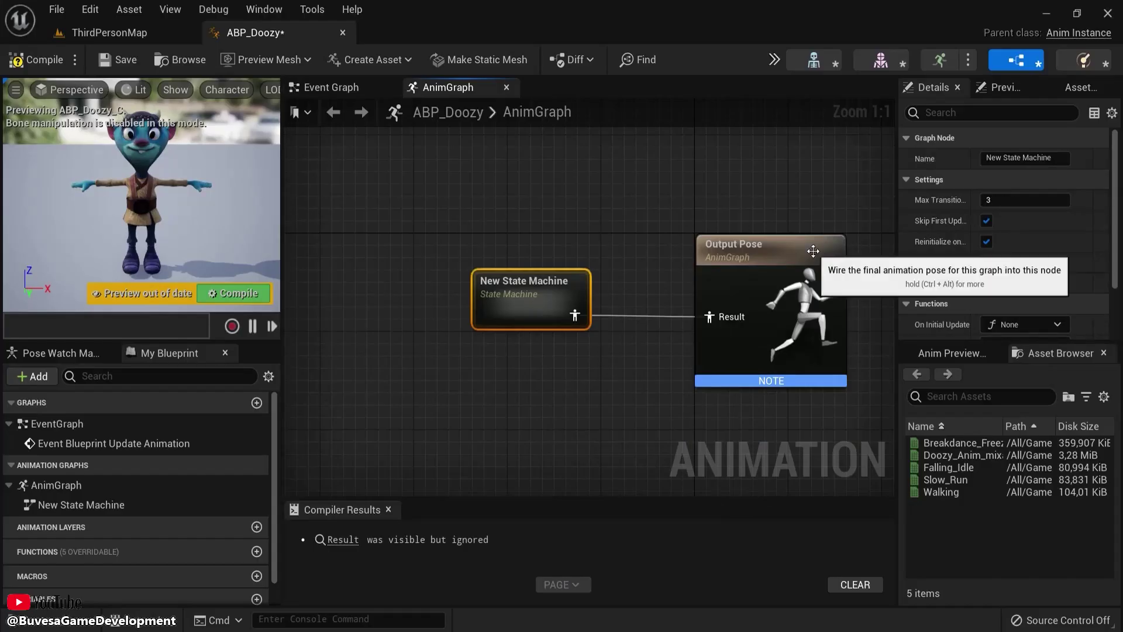
In the Unreal ABP_Doozy event graph, add an Is Valid node after Event Blueprint Update Animation and feed it Try Get Pawn Owner's return value.
left_click(748, 246)
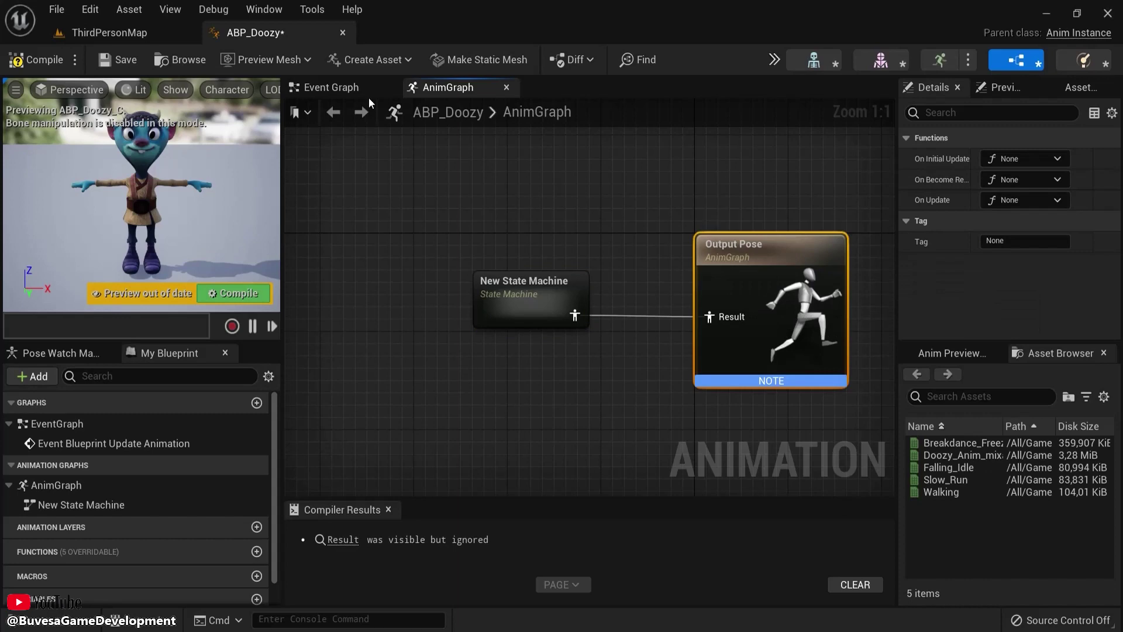
left_click(327, 87)
right_click_drag(658, 337, 579, 300)
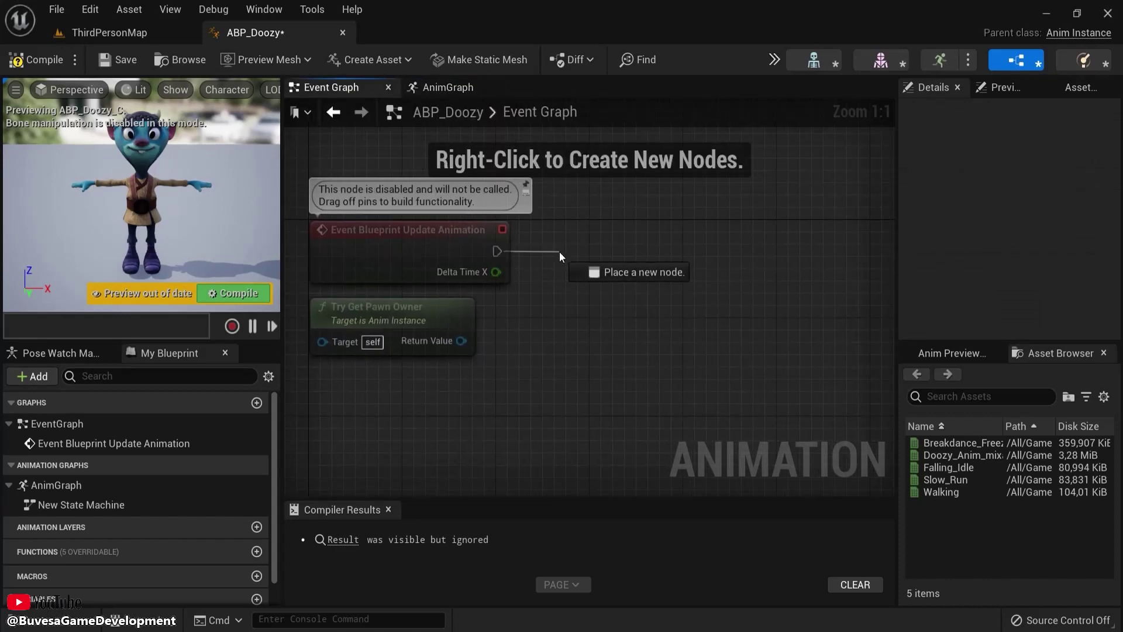
left_click_drag(560, 251, 561, 253)
type("is valid")
left_click(602, 504)
left_click(380, 307)
left_click_drag(461, 340, 594, 281)
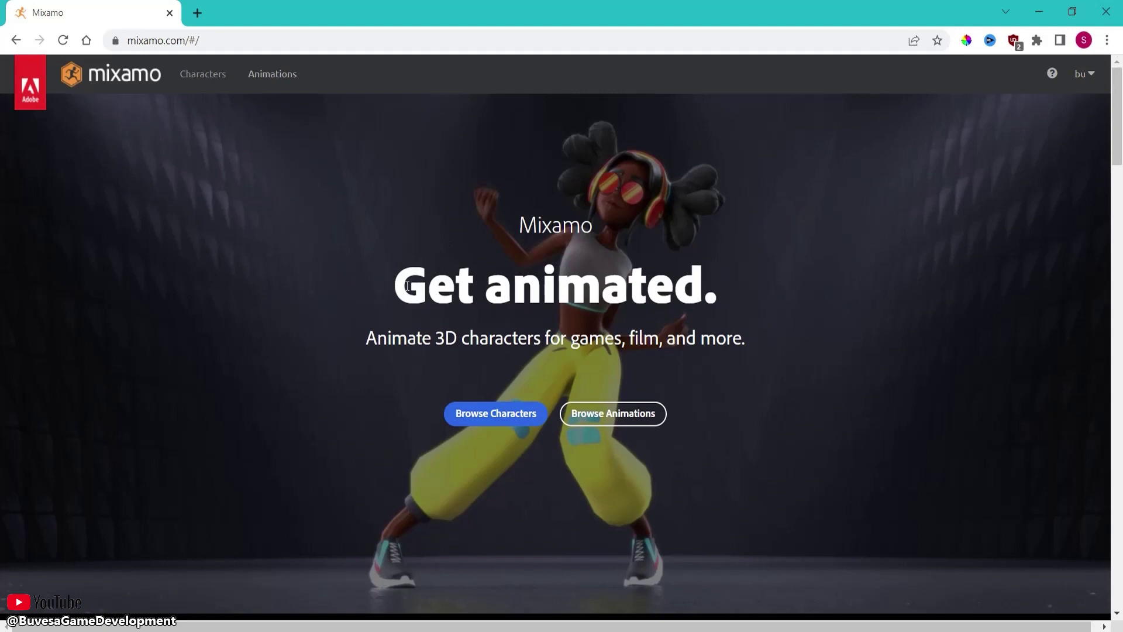
Switch to Mixamo, browse its character library and choose the Doozy character.
left_click(498, 414)
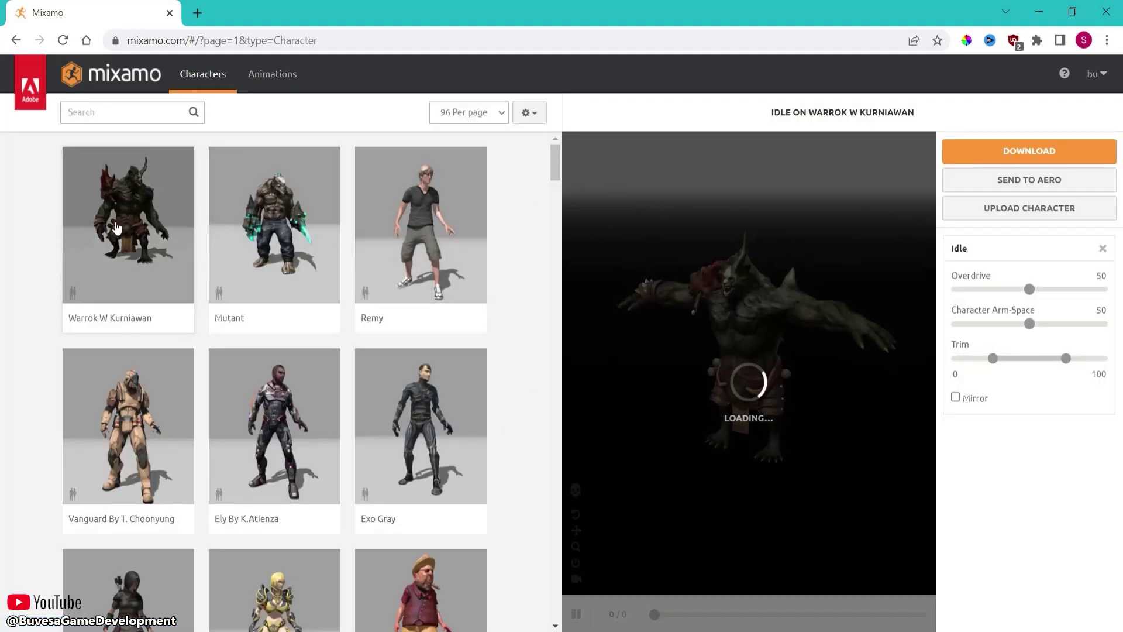
left_click_drag(556, 167, 246, 351)
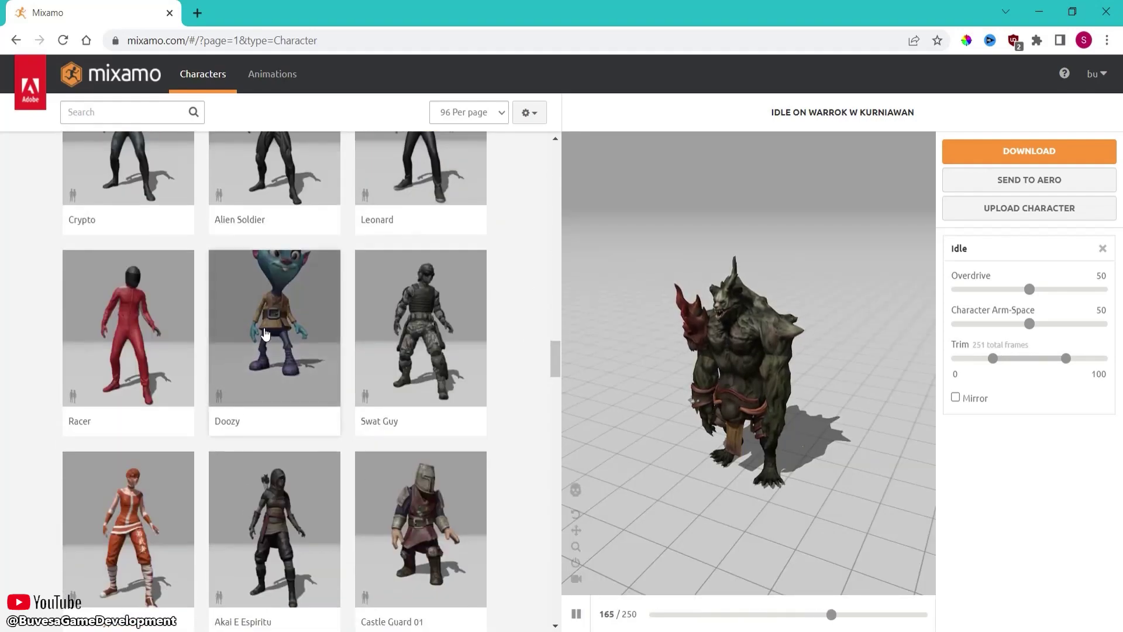
left_click(264, 333)
left_click(815, 291)
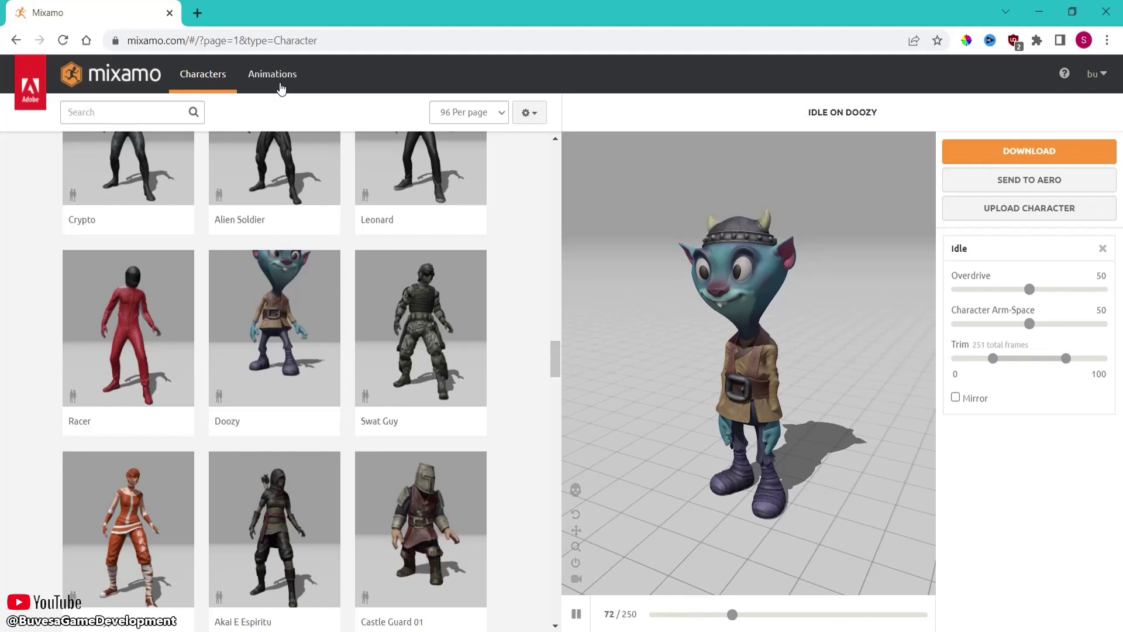
Search the animation library for "idle" and apply the Breathing Idle animation to Doozy.
left_click(278, 83)
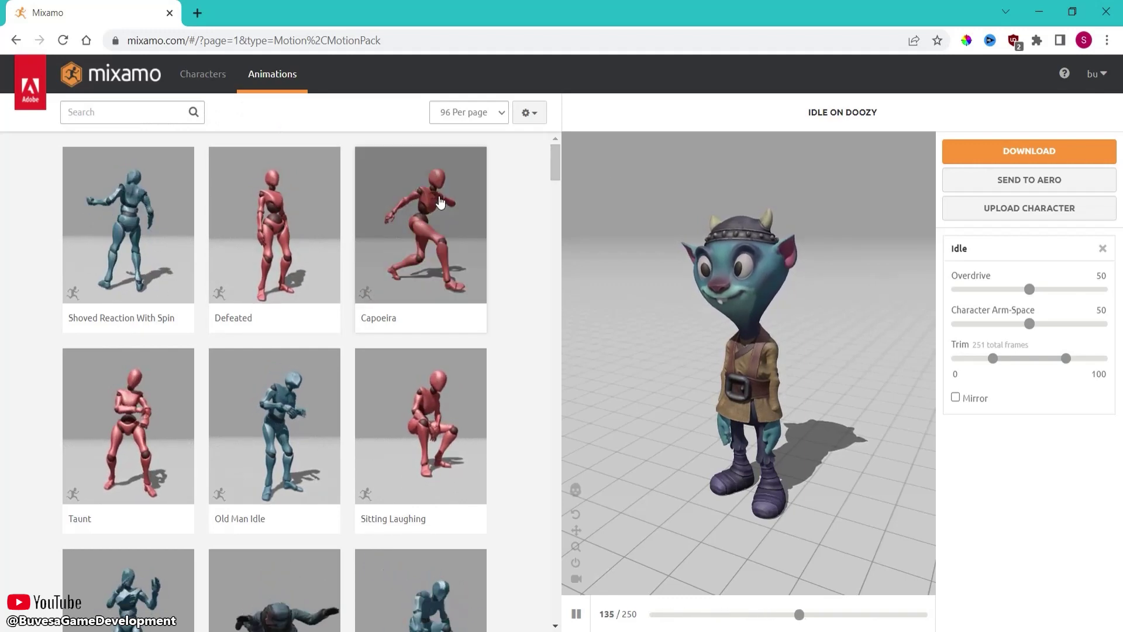
left_click(105, 114)
type("idle")
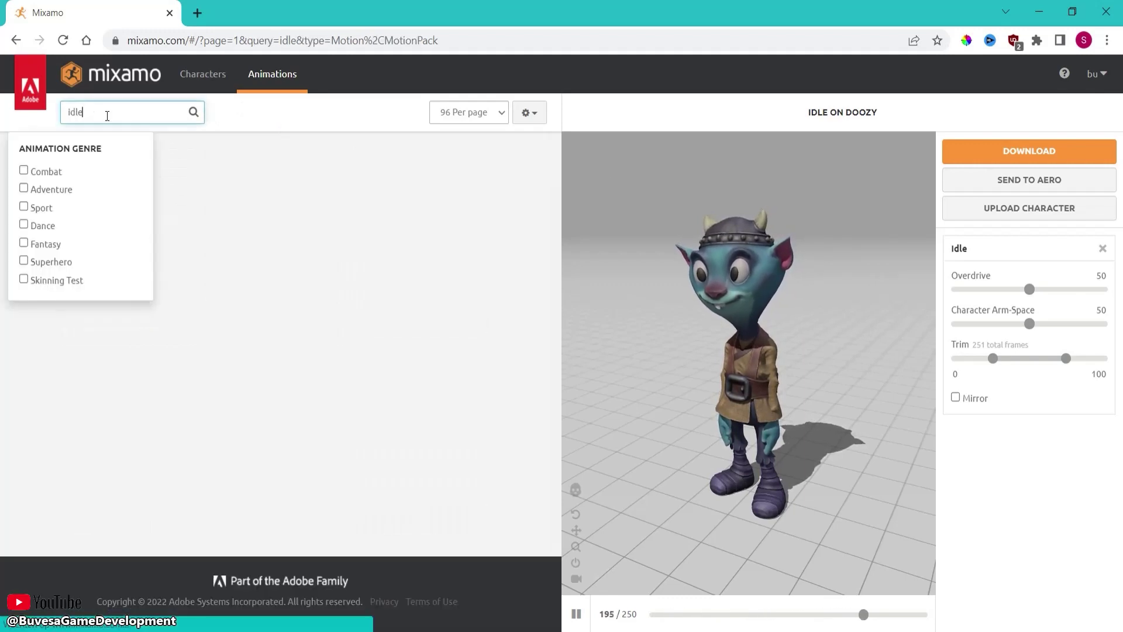
left_click(2, 425)
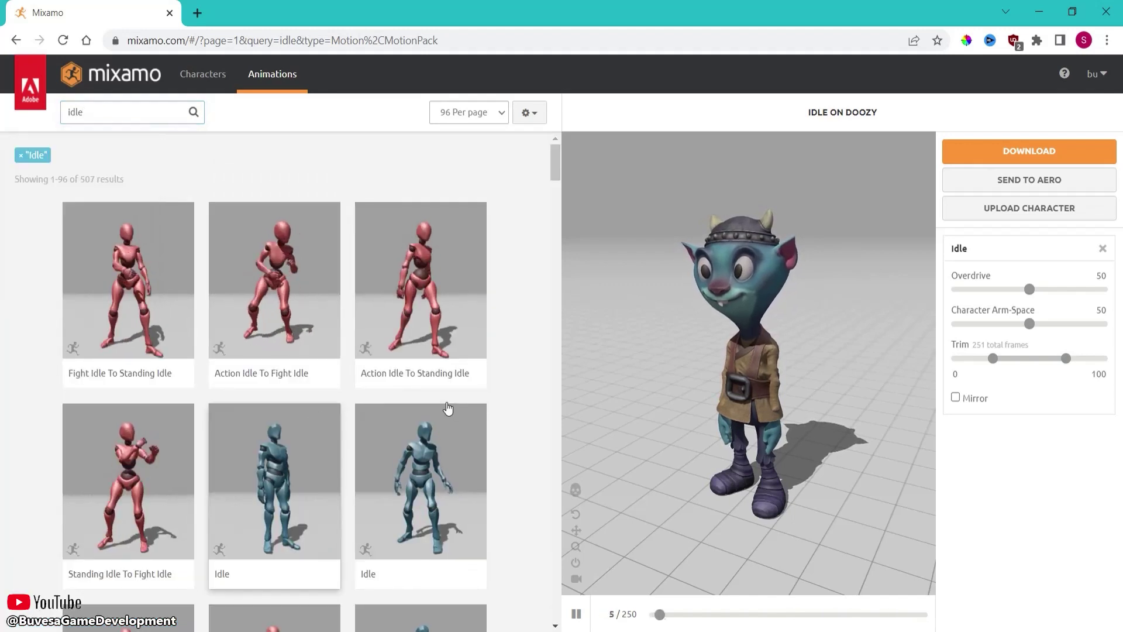
scroll(447, 404, "down", 4)
left_click(437, 443)
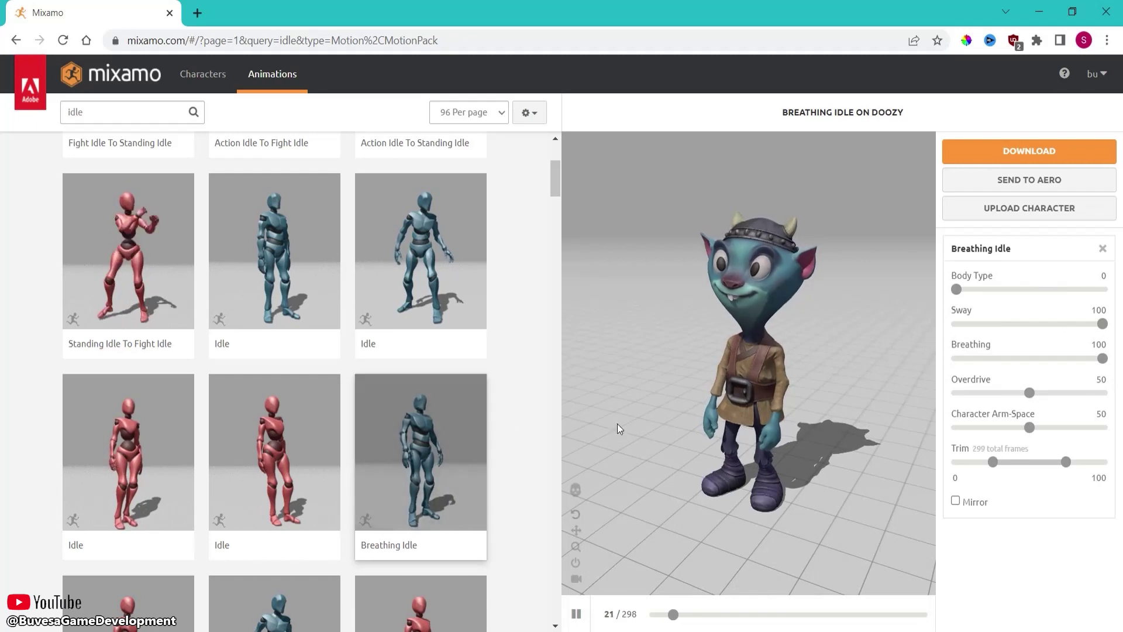
Download Breathing Idle on Doozy as FBX Binary with skin, at 30 frames per second and without keyframe reduction.
left_click_drag(646, 430, 692, 431)
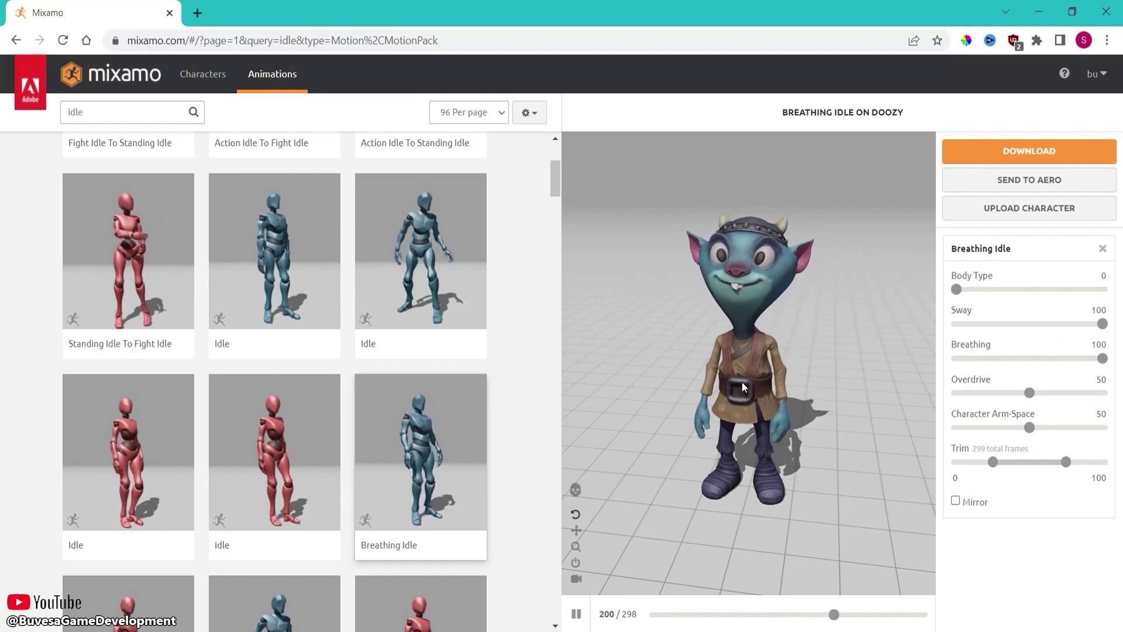
left_click_drag(724, 393, 942, 428)
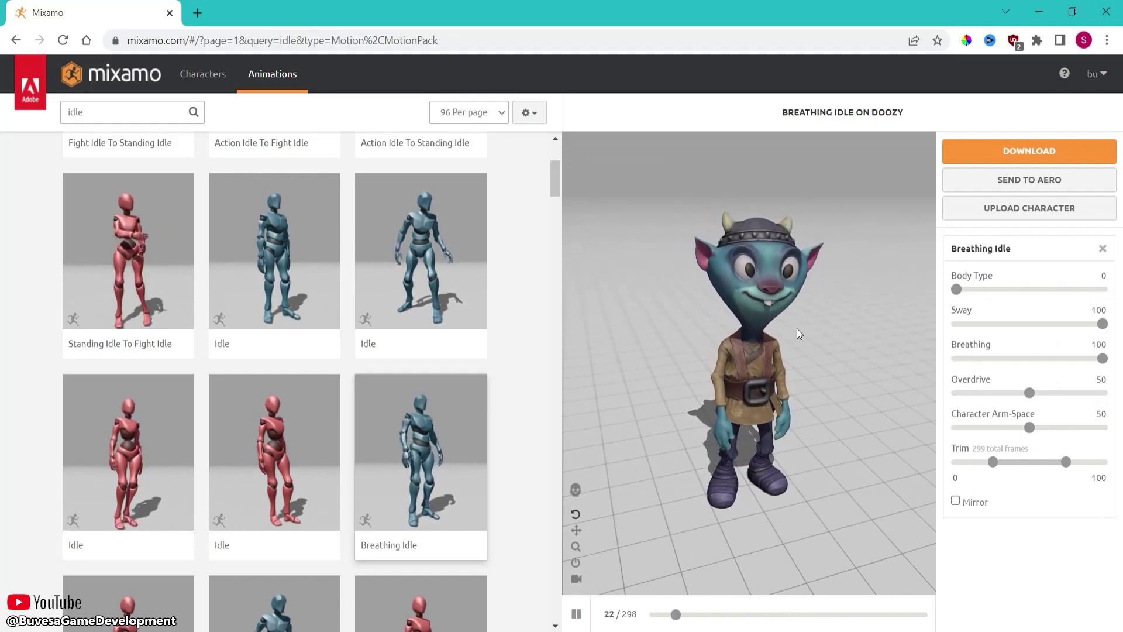
left_click(996, 153)
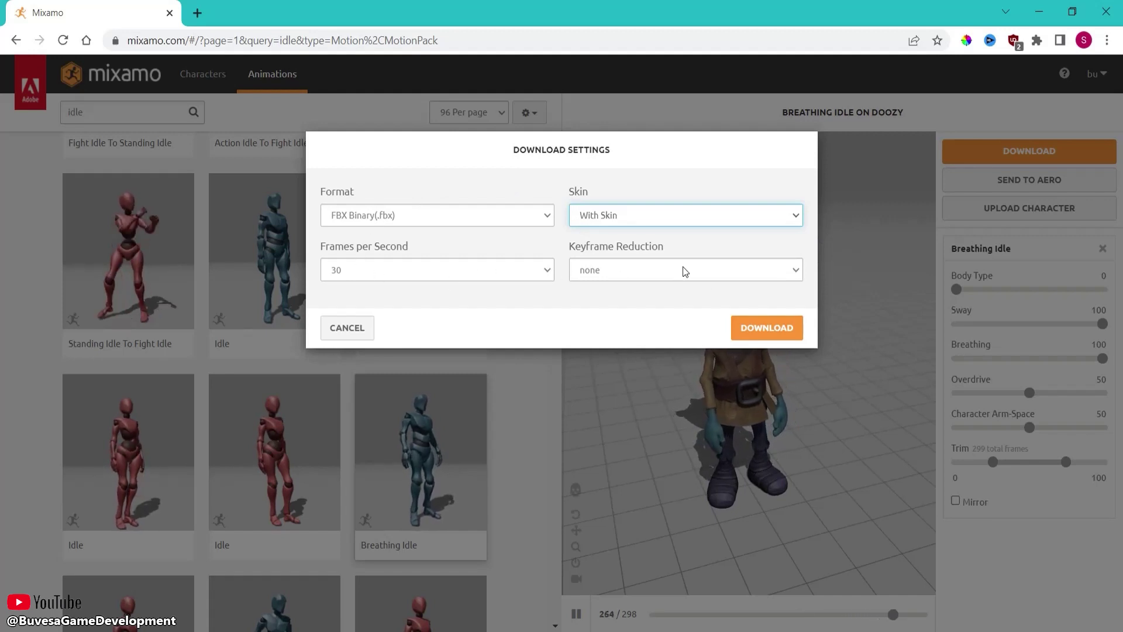
left_click(756, 328)
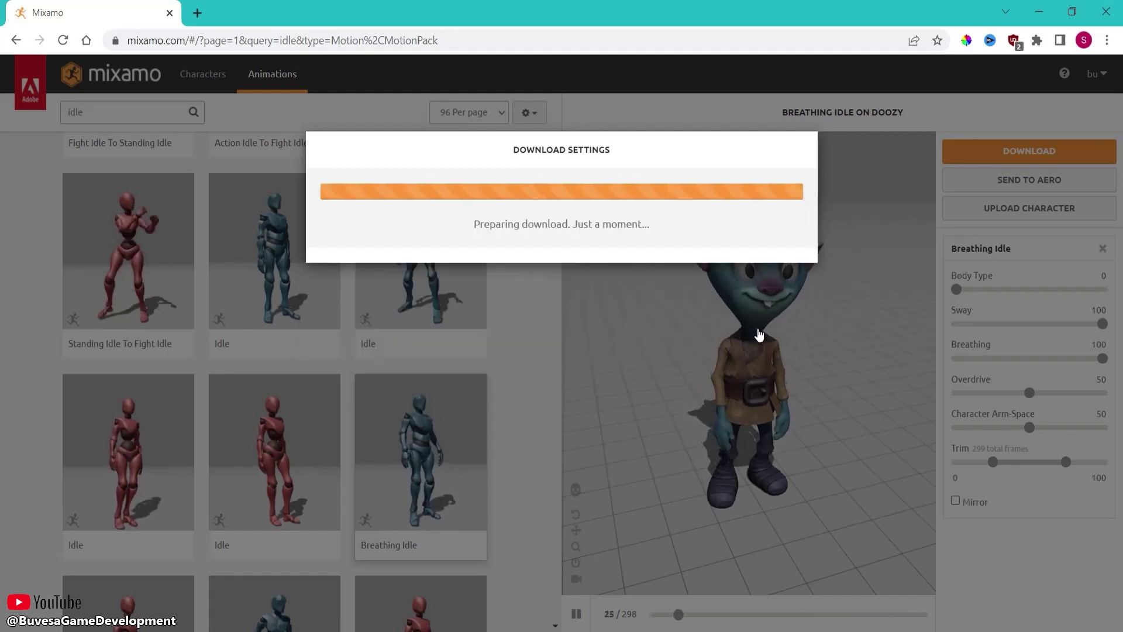
left_click(1111, 610)
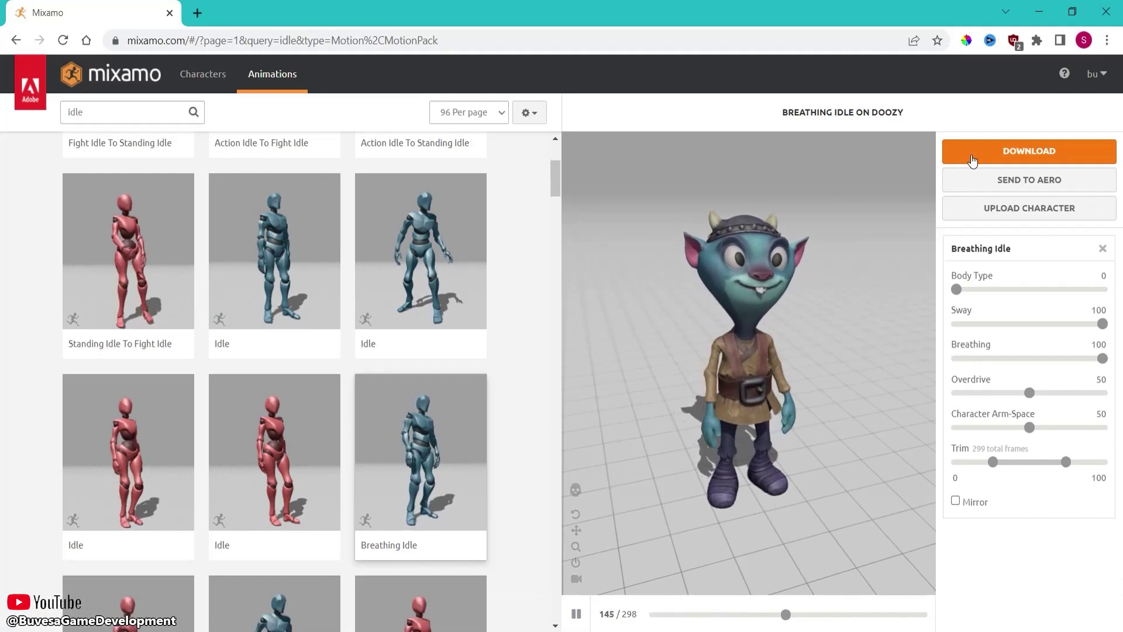
In the desktop folder in File Explorer, rename the downloaded Breathing Idle file as Doozy.
key("alt+Tab")
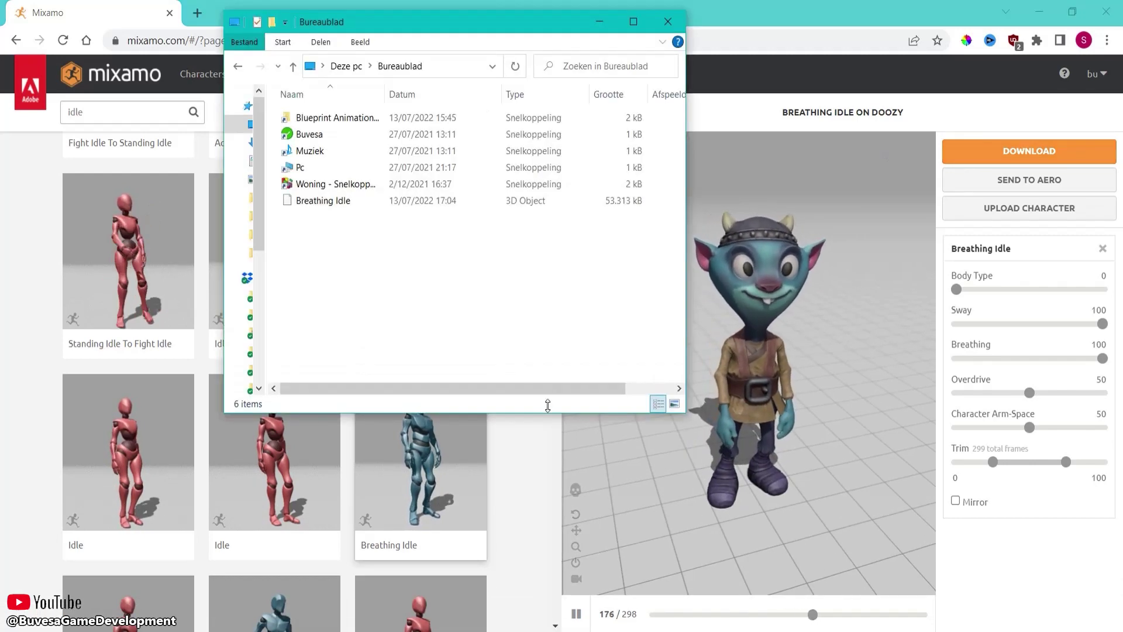
left_click(312, 205)
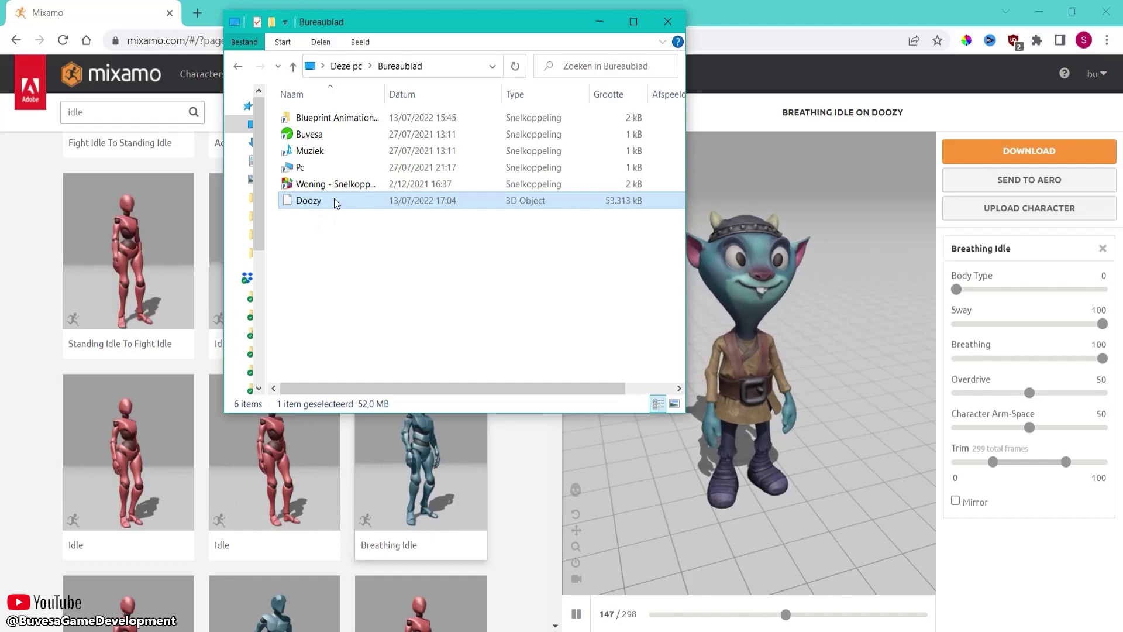
Back in Mixamo, search the animations for "walk" and apply the 32-frame Walking animation to Doozy.
left_click(145, 120)
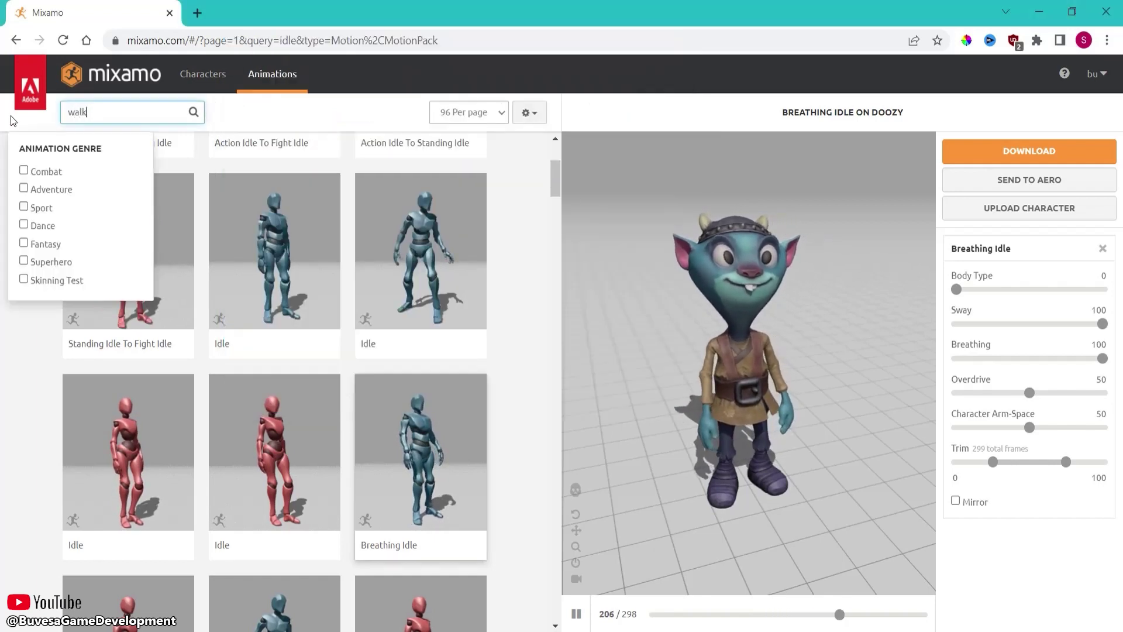
type("walk")
scroll(393, 330, "down", 1)
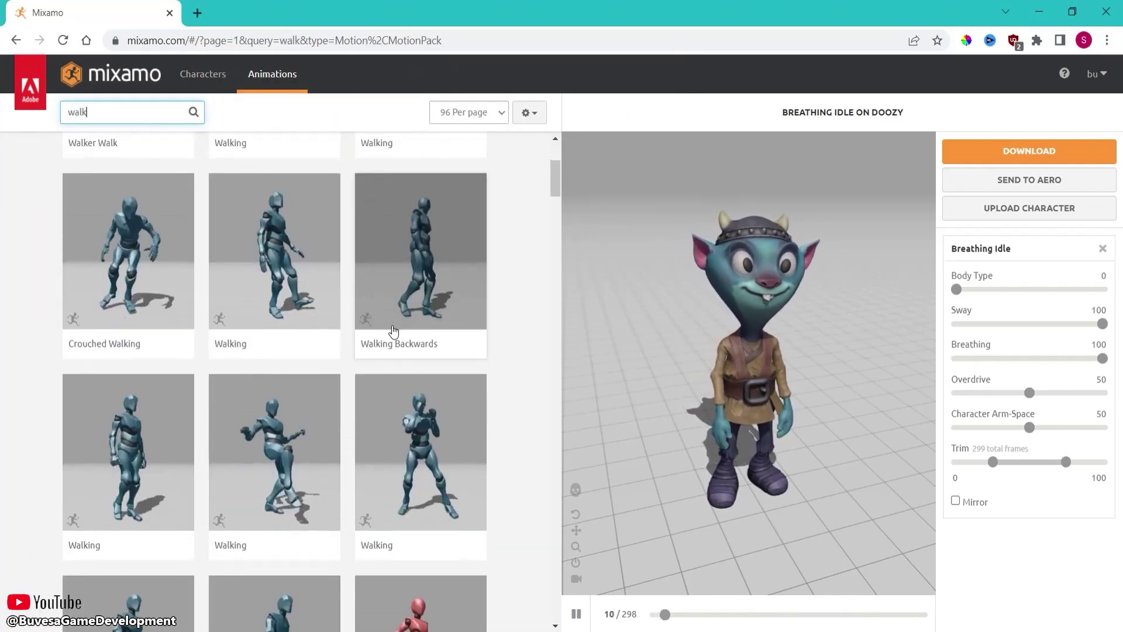
scroll(385, 335, "down", 3)
left_click(104, 419)
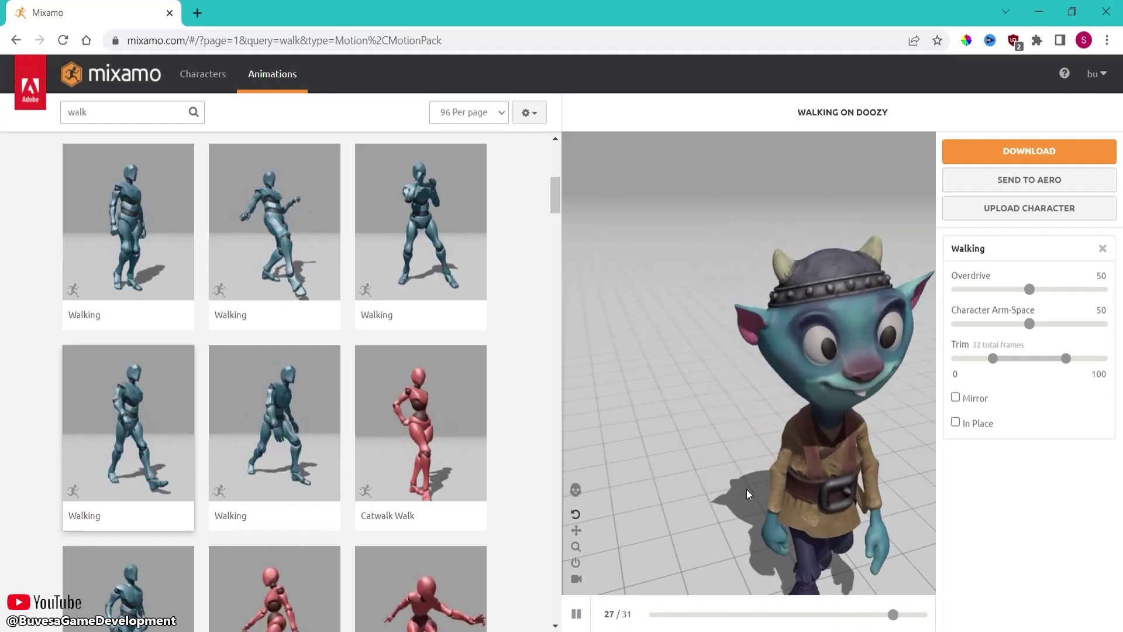
Set the Walking animation to In Place and download it as FBX Binary without skin at 30 frames per second.
left_click(955, 422)
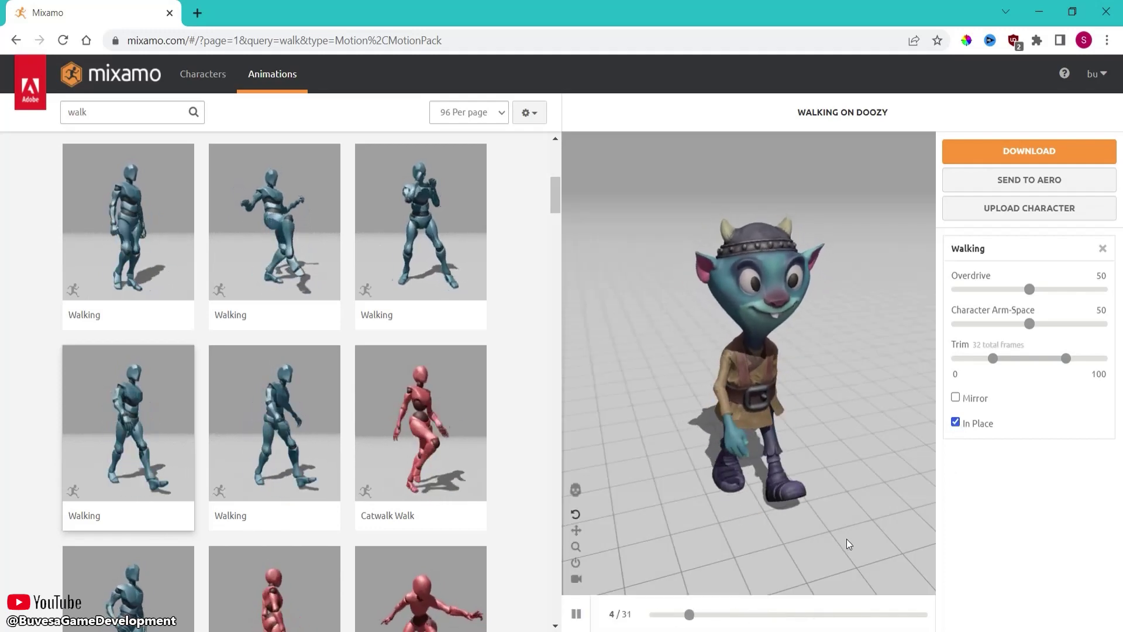
left_click(1016, 152)
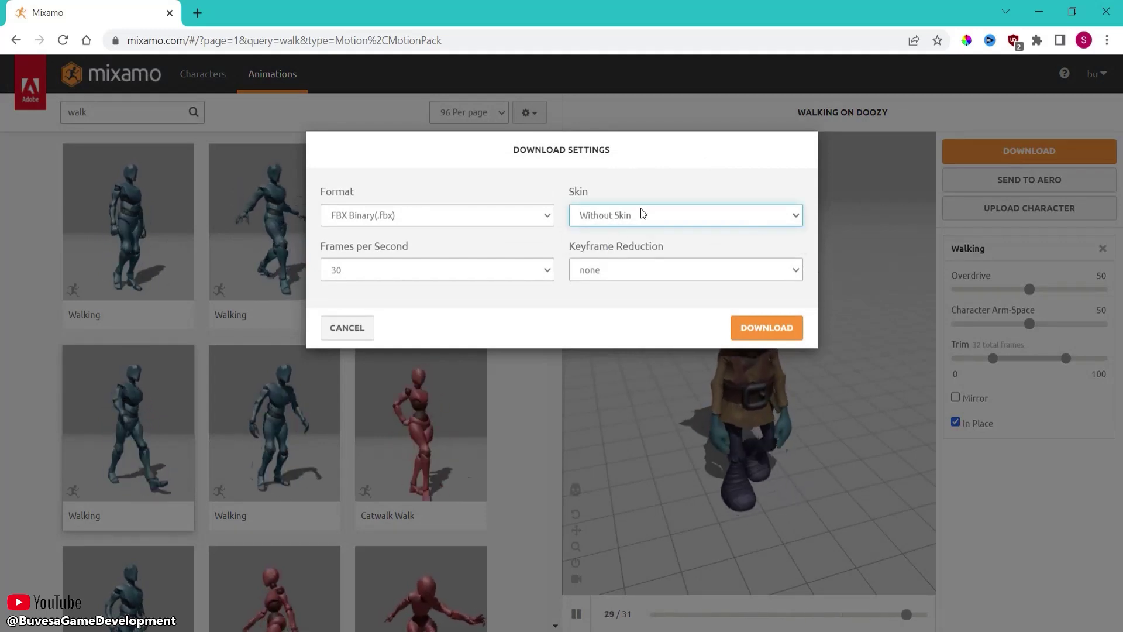
left_click(767, 328)
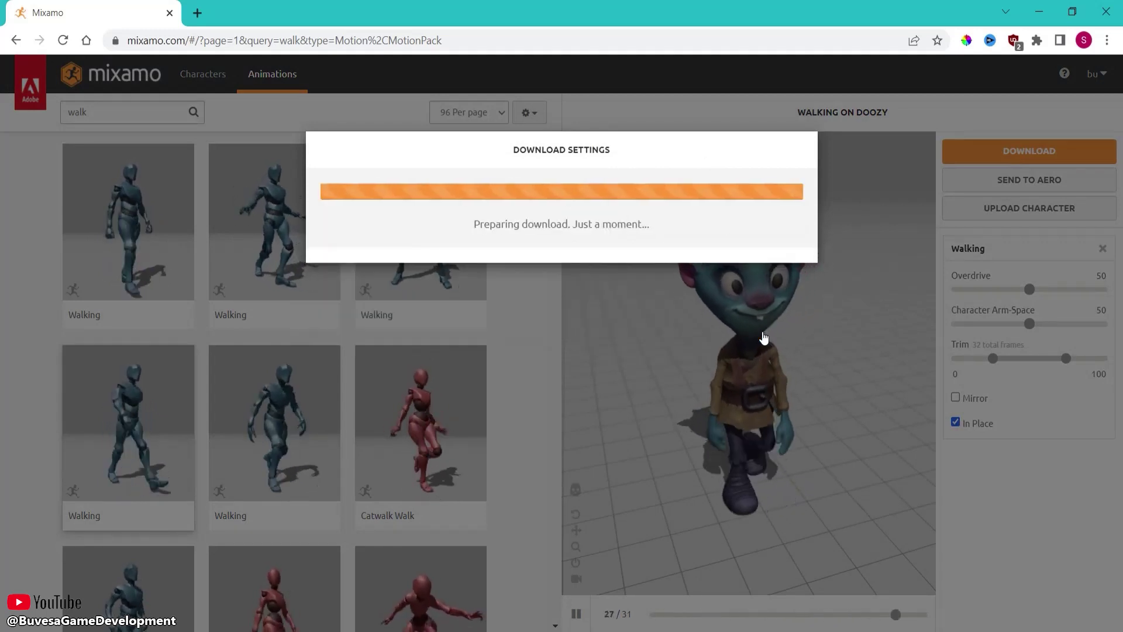
Search the animations for "run" and apply the Slow Run animation to Doozy.
type("run")
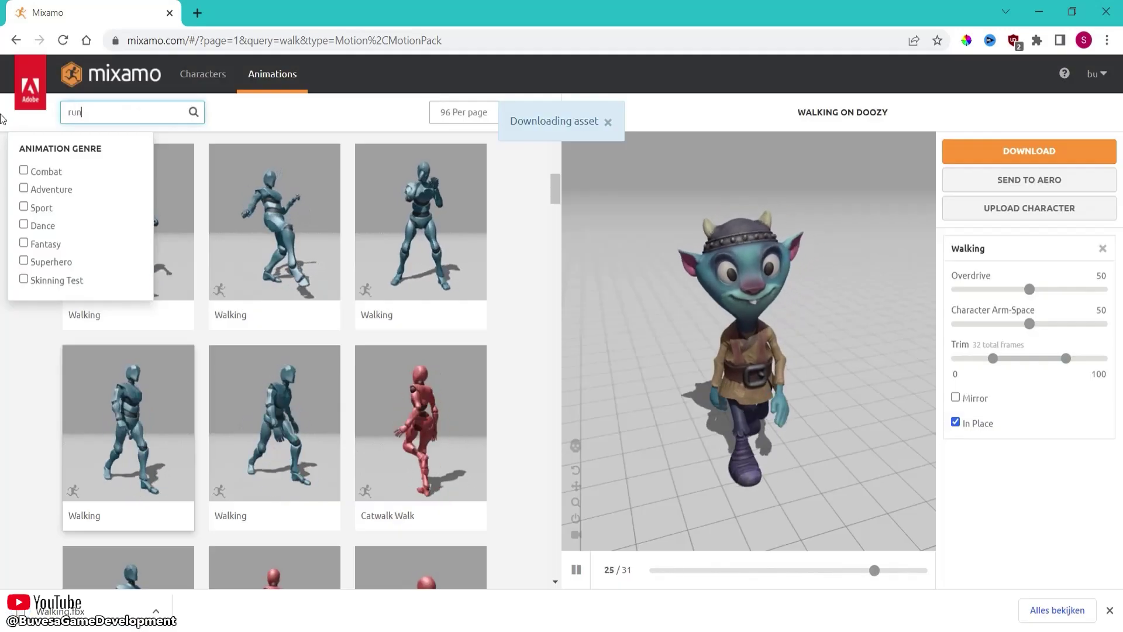
key("Return")
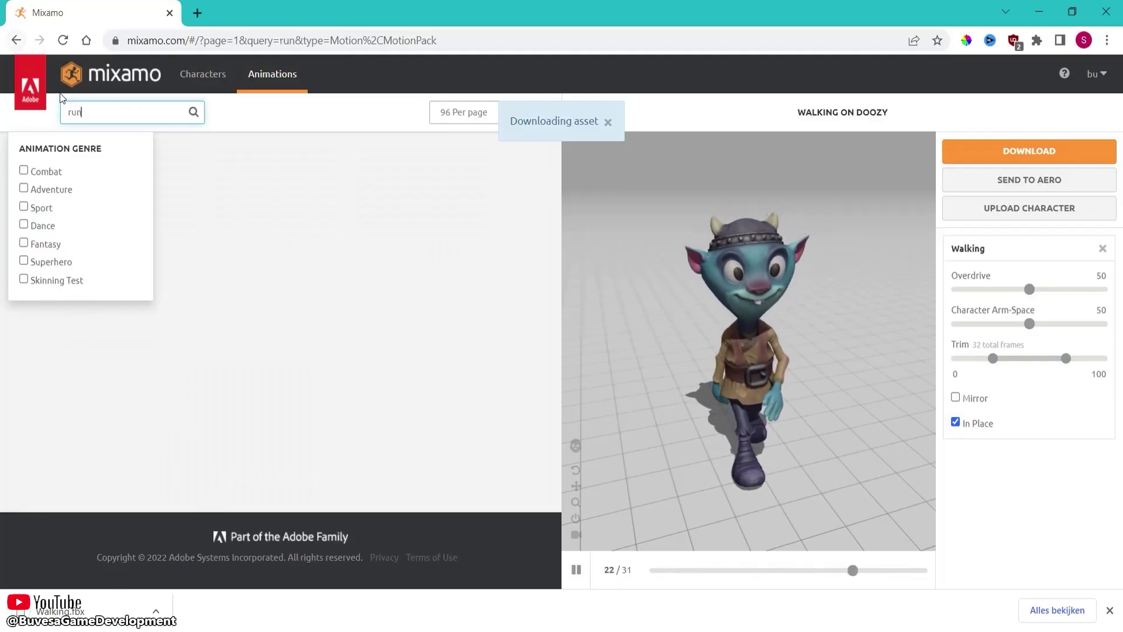
scroll(306, 283, "down", 1)
left_click(267, 305)
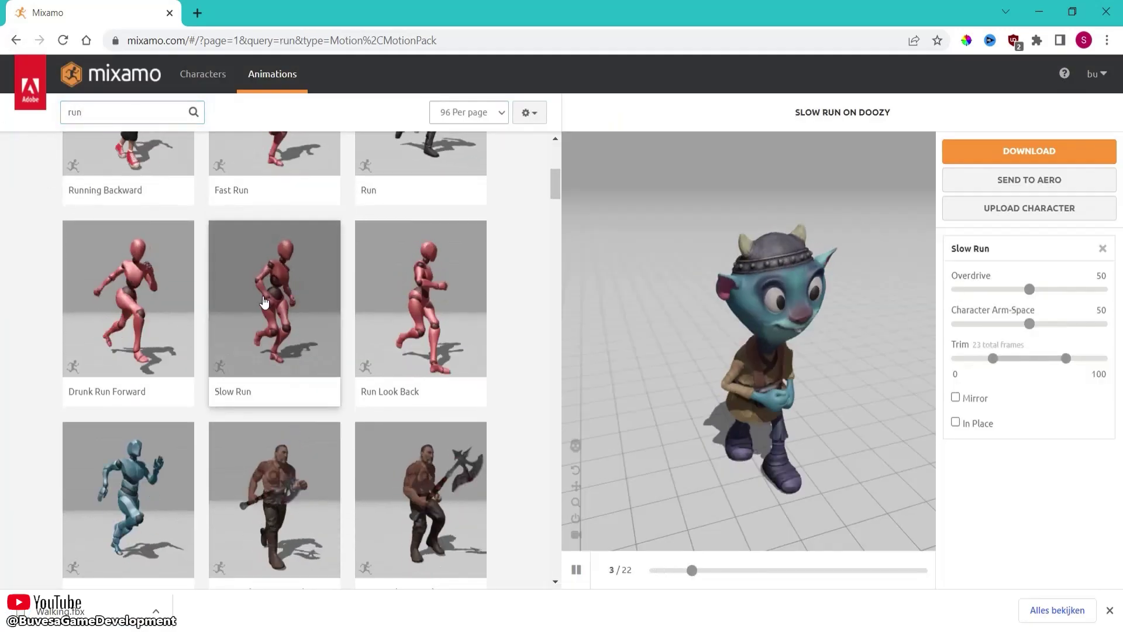
Set the Slow Run animation to In Place and download it.
left_click(955, 424)
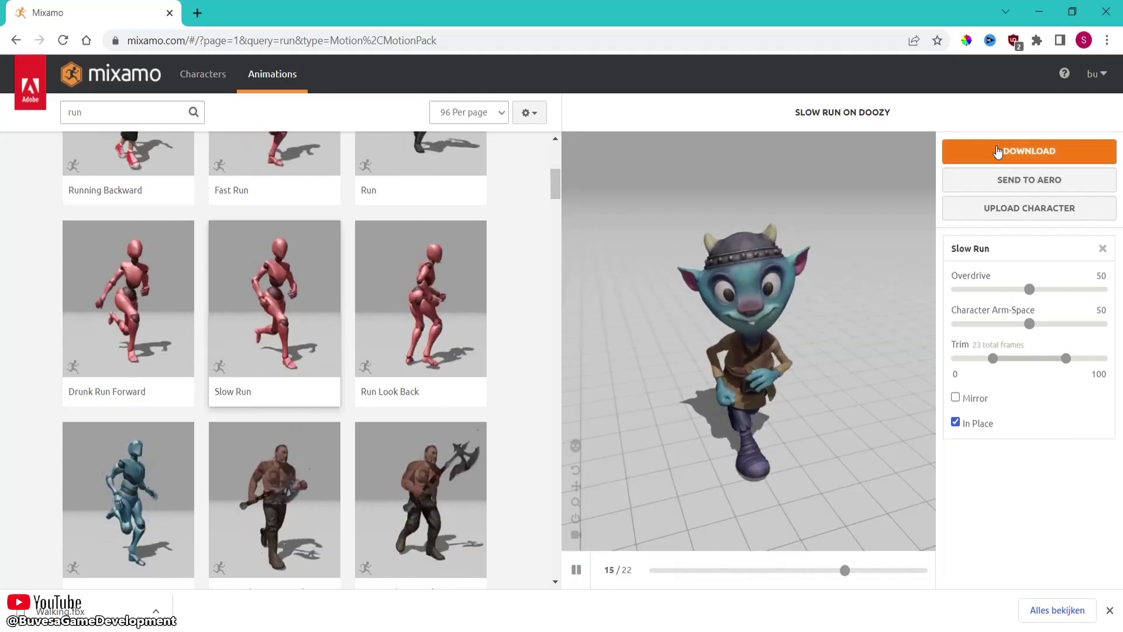
left_click(998, 152)
left_click(767, 328)
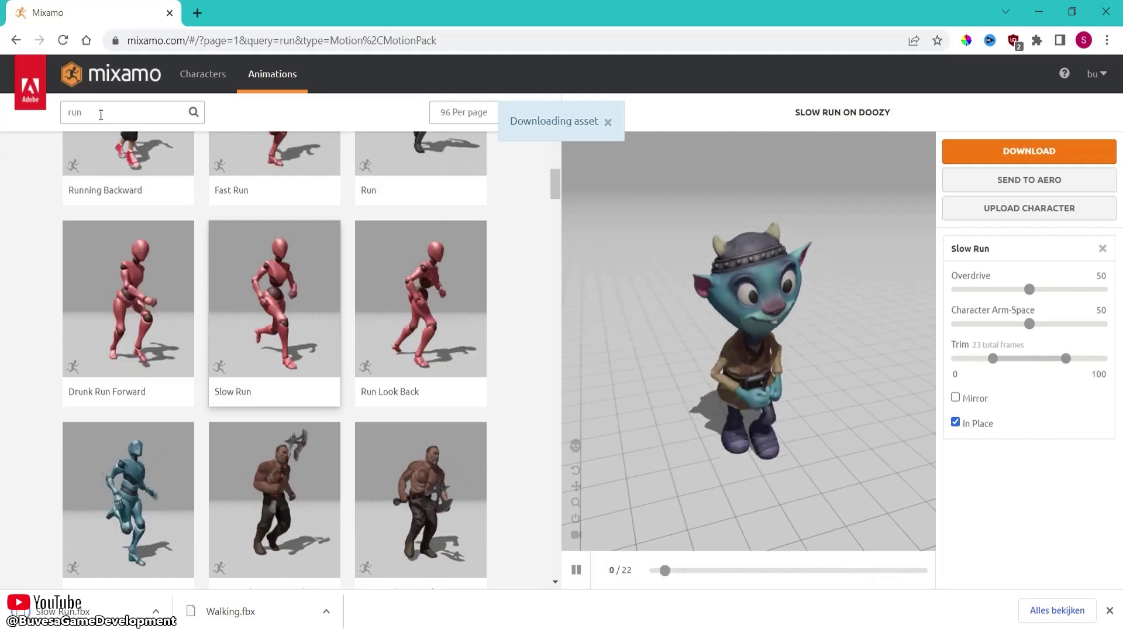
Search the animations for "falling idle", apply Falling Idle to Doozy and download it as FBX Binary without skin at 30 frames per second.
left_click(73, 112)
type("falling idle")
key("Return")
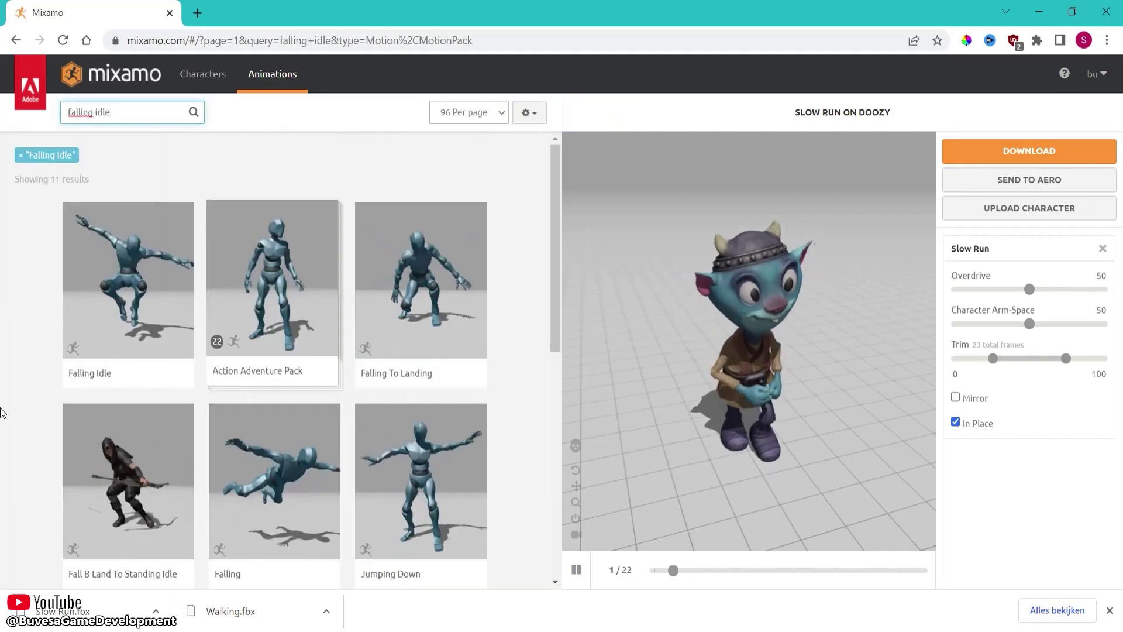
left_click(156, 290)
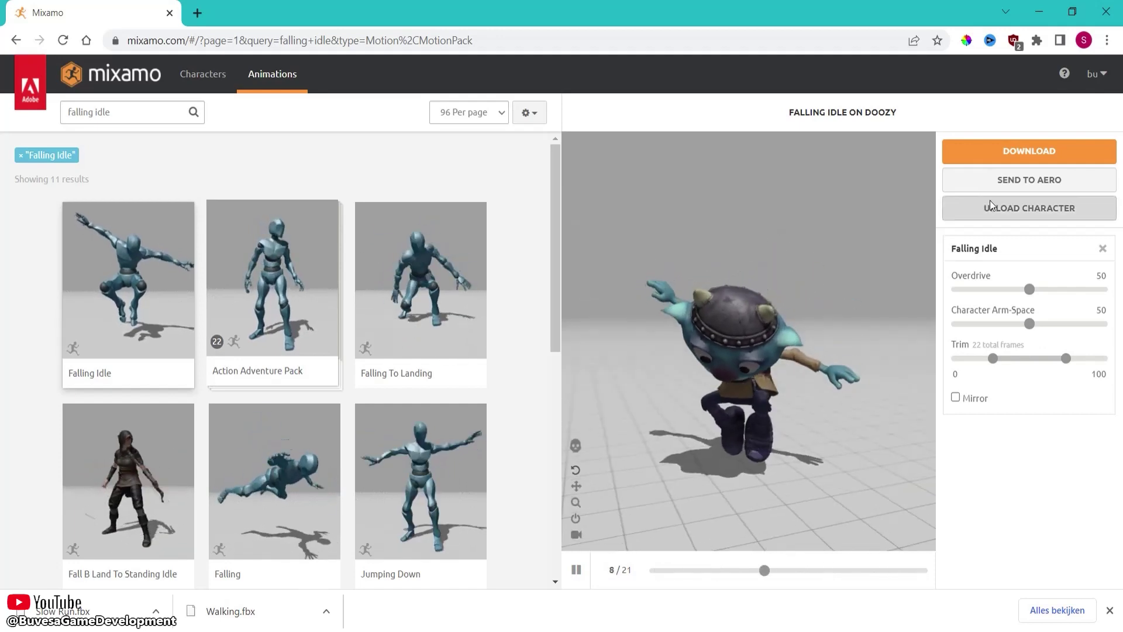
left_click(1009, 153)
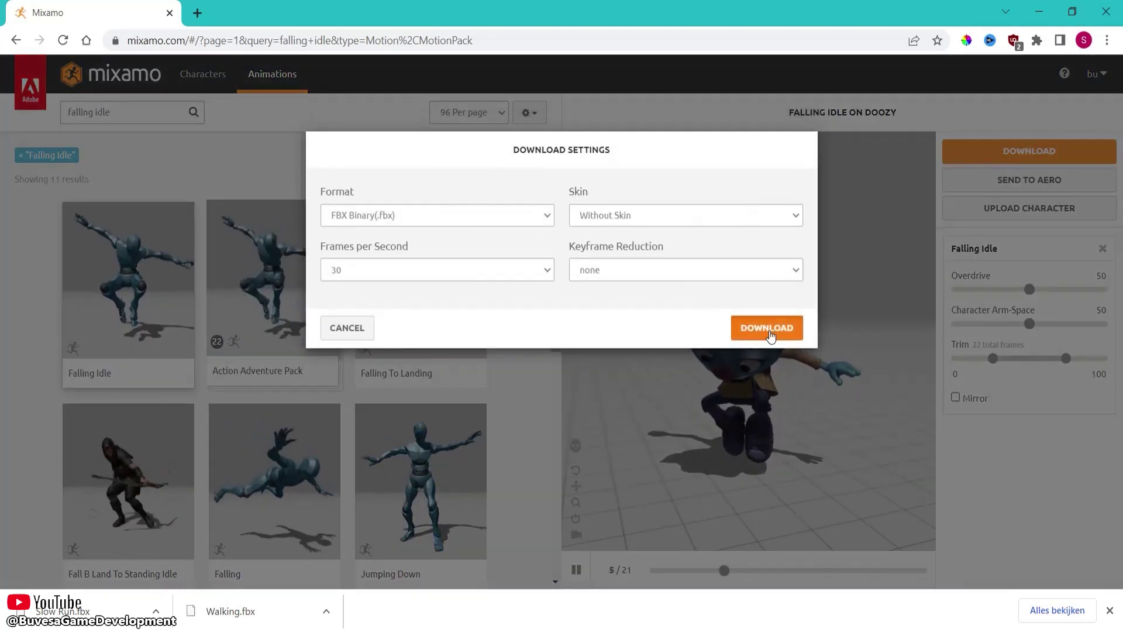
left_click(767, 328)
Clear the animation search and filter the library by the Dance genre to find a dance move.
left_click(124, 120)
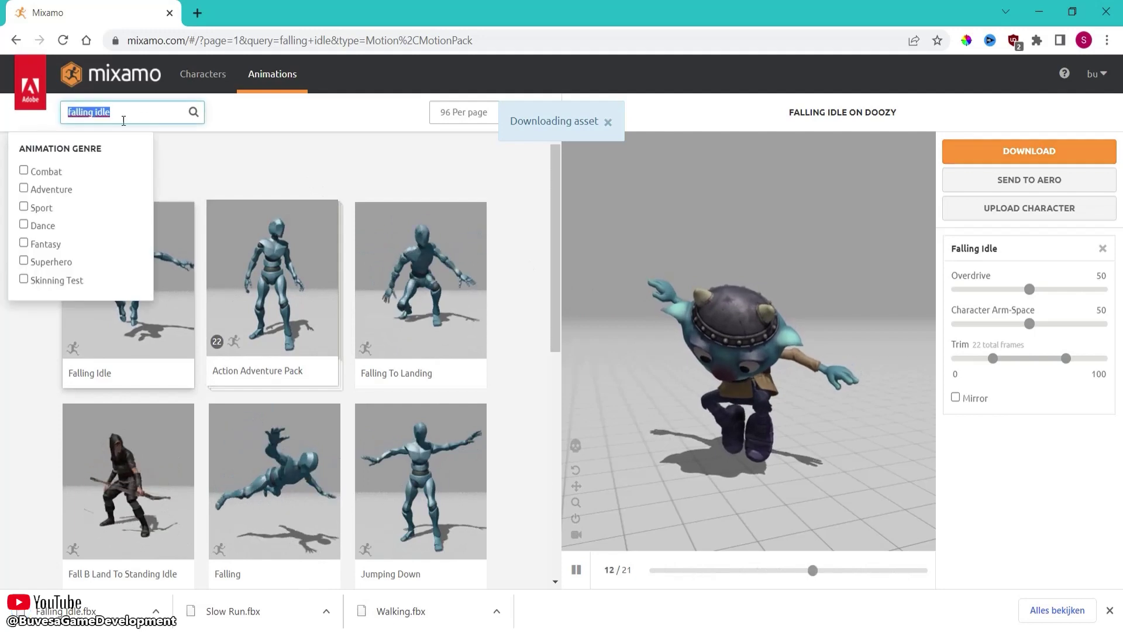
key("BackSpace")
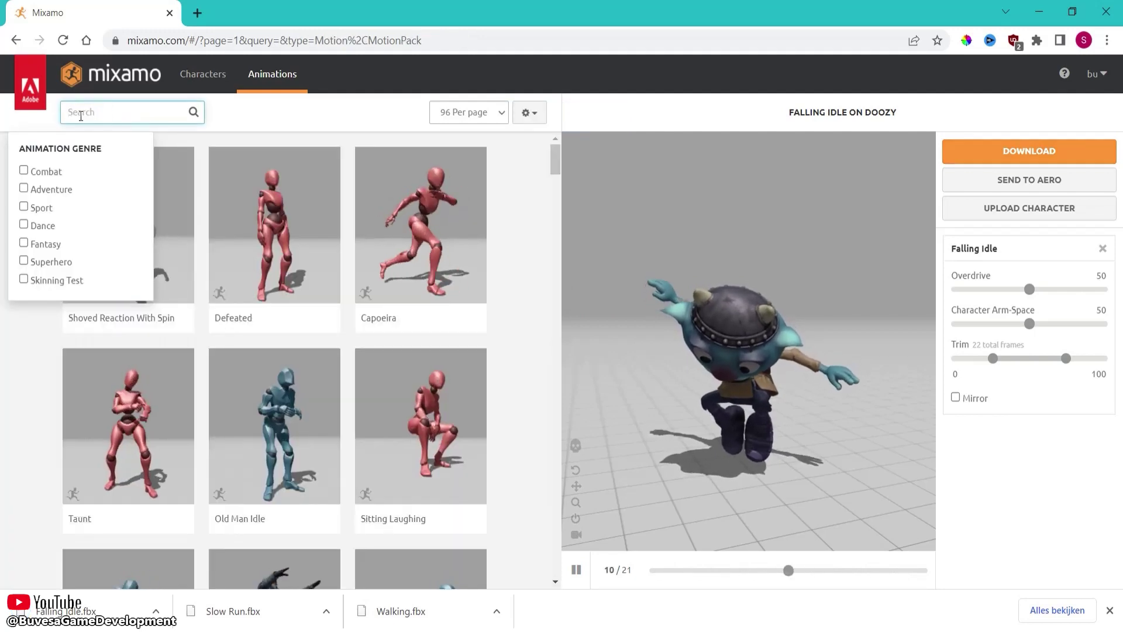
left_click(24, 224)
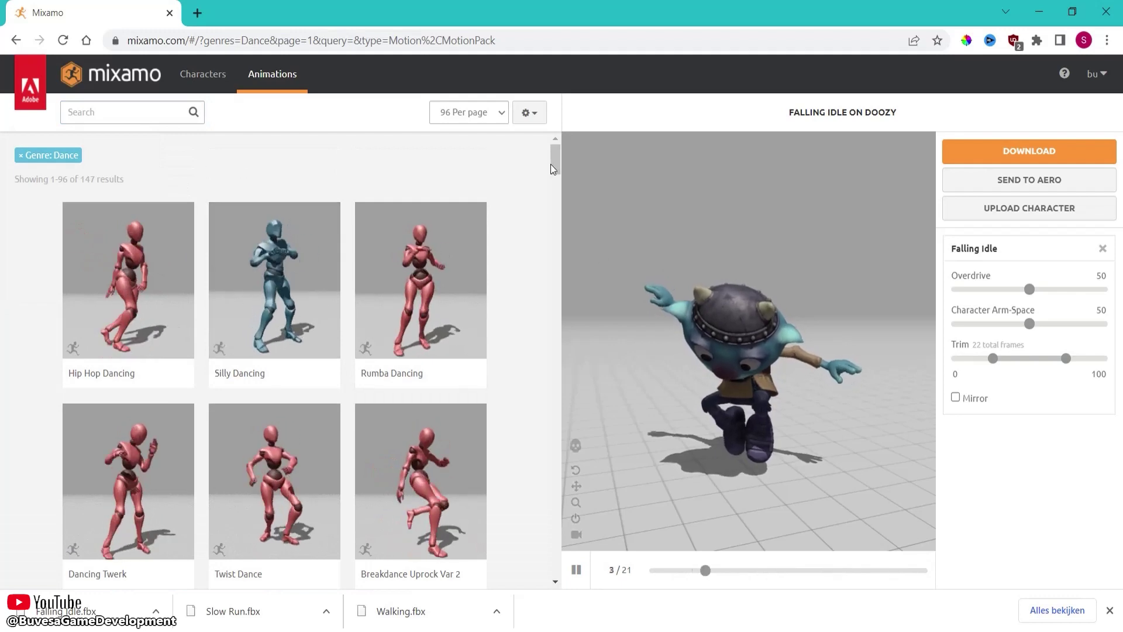
left_click_drag(558, 167, 555, 311)
scroll(266, 350, "up", 2)
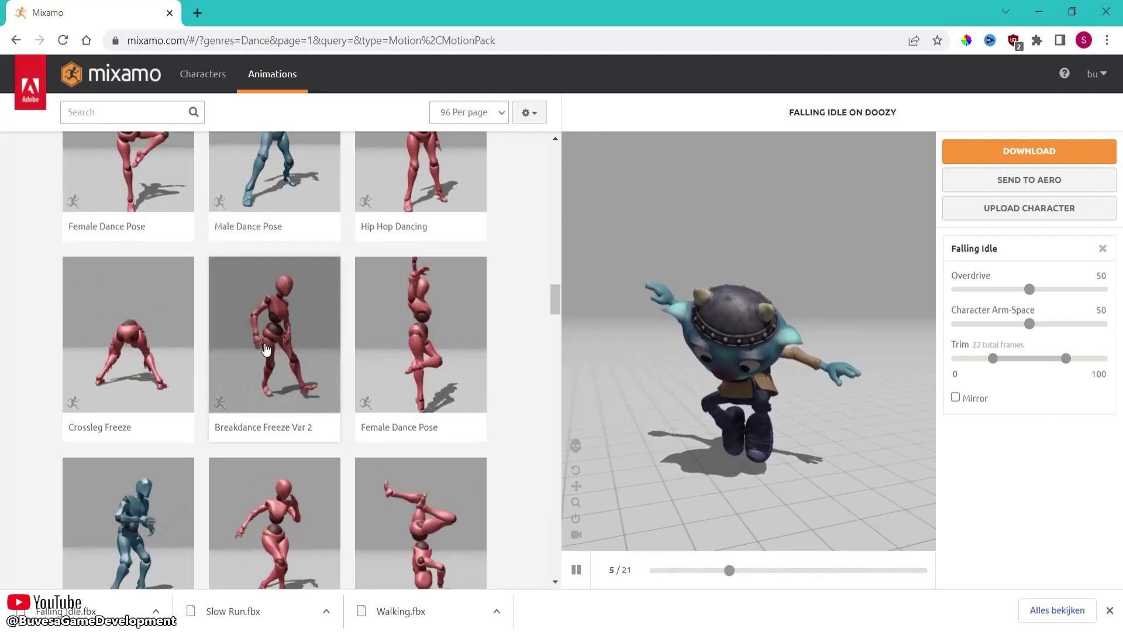
Apply Breakdance Freeze Var 2 to Doozy and download it as FBX Binary without skin at 30 frames per second.
left_click(266, 350)
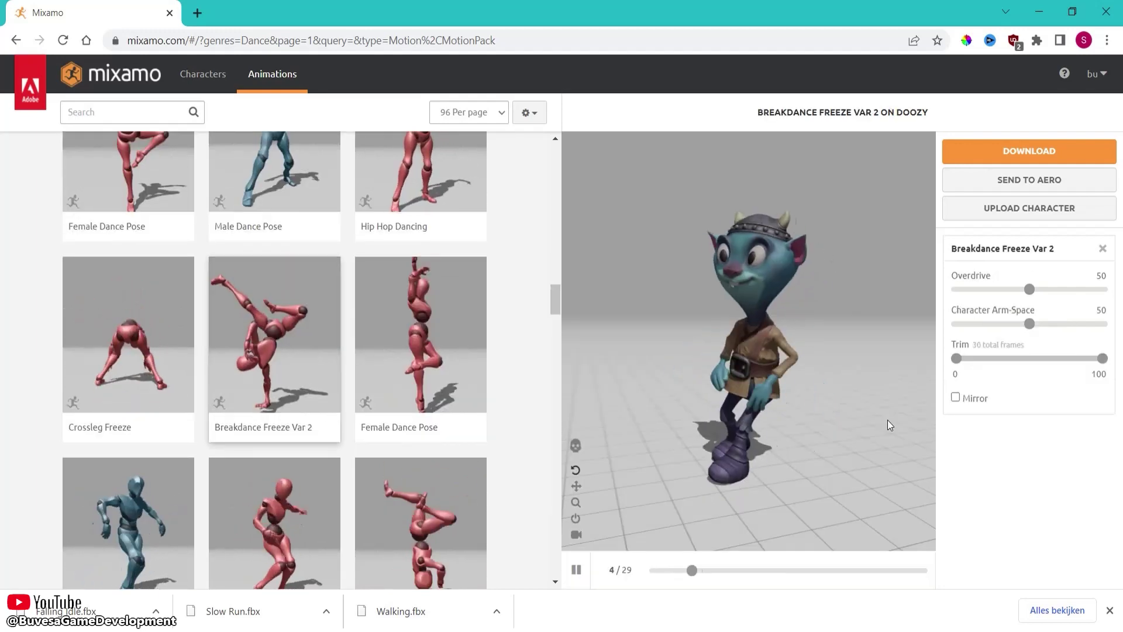
left_click(991, 153)
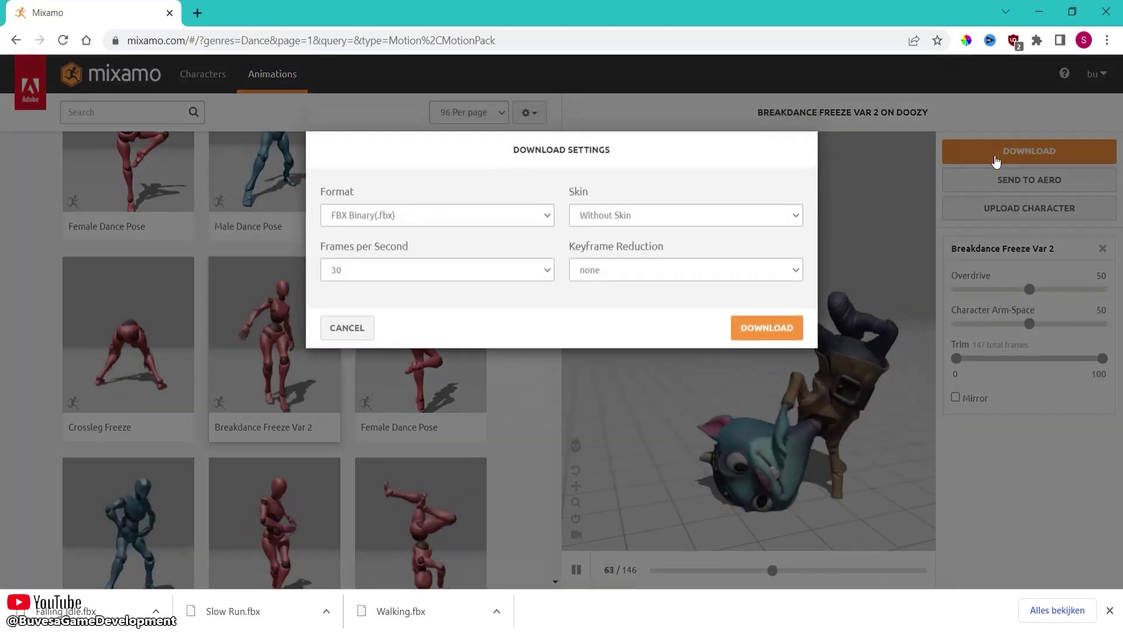
left_click(748, 333)
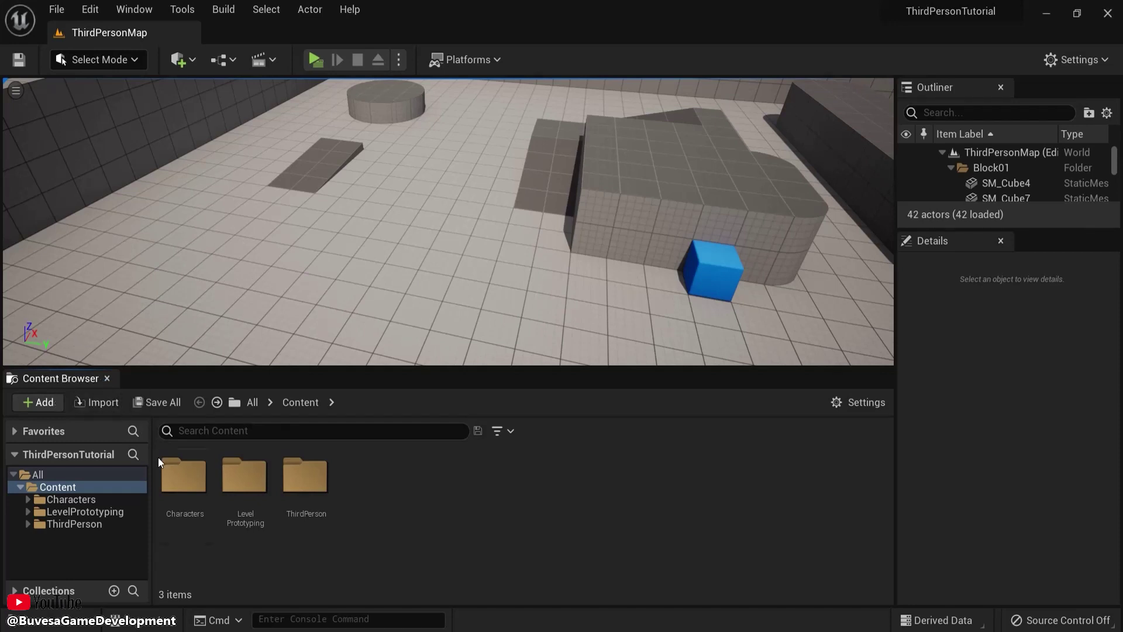
In the Unreal Editor's ThirdPersonTutorial project, create a folder named Doozy inside Characters and open it.
double_click(161, 462)
right_click(398, 505)
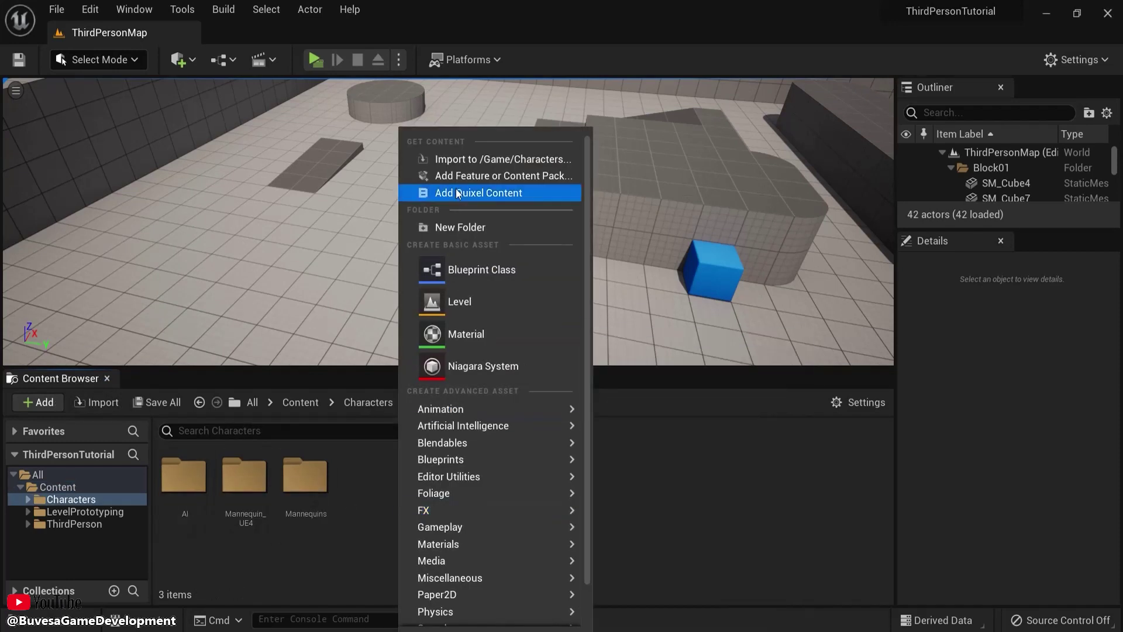
left_click(468, 227)
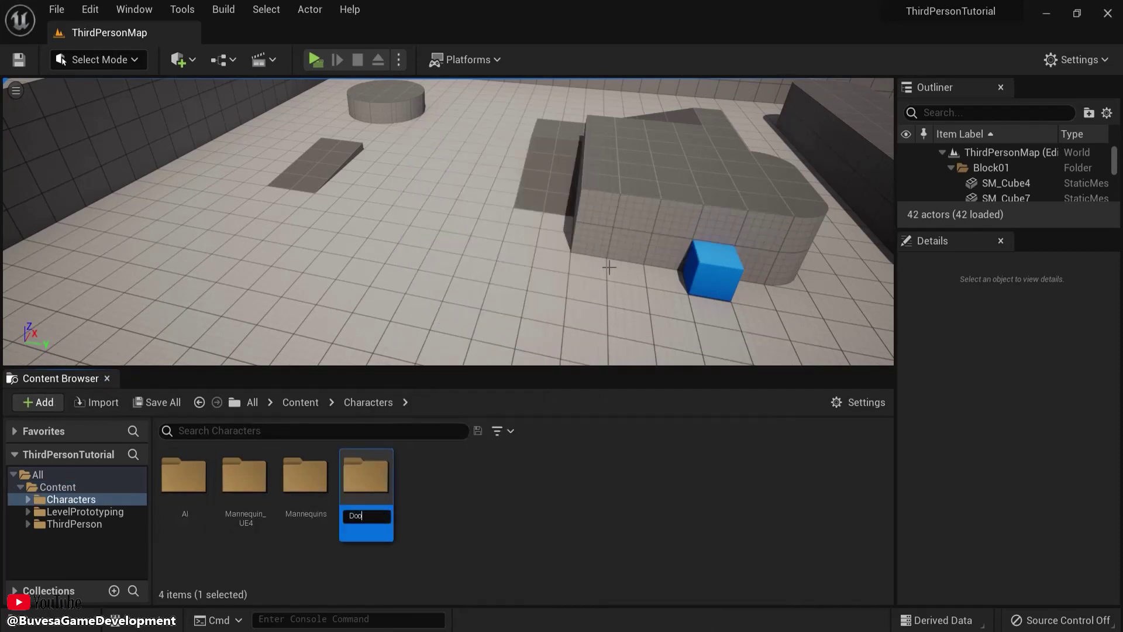
type("Doozy")
key("Return")
key("Return")
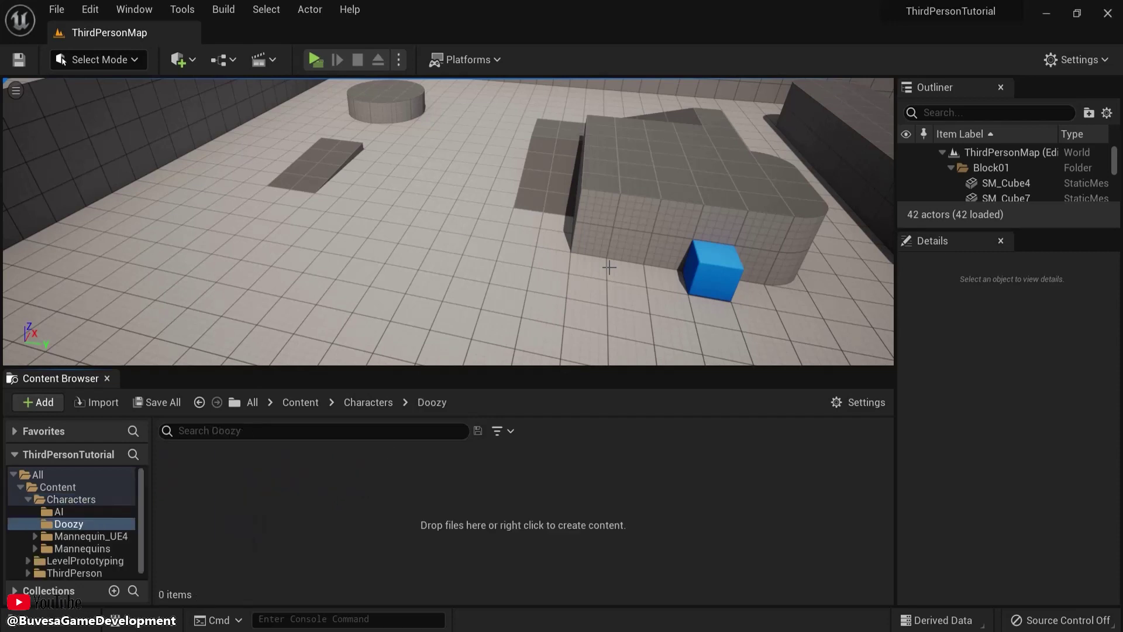
Import the Doozy FBX file from the desktop into the Doozy folder as a skeletal mesh, and clear and close the message log.
key("alt+Tab")
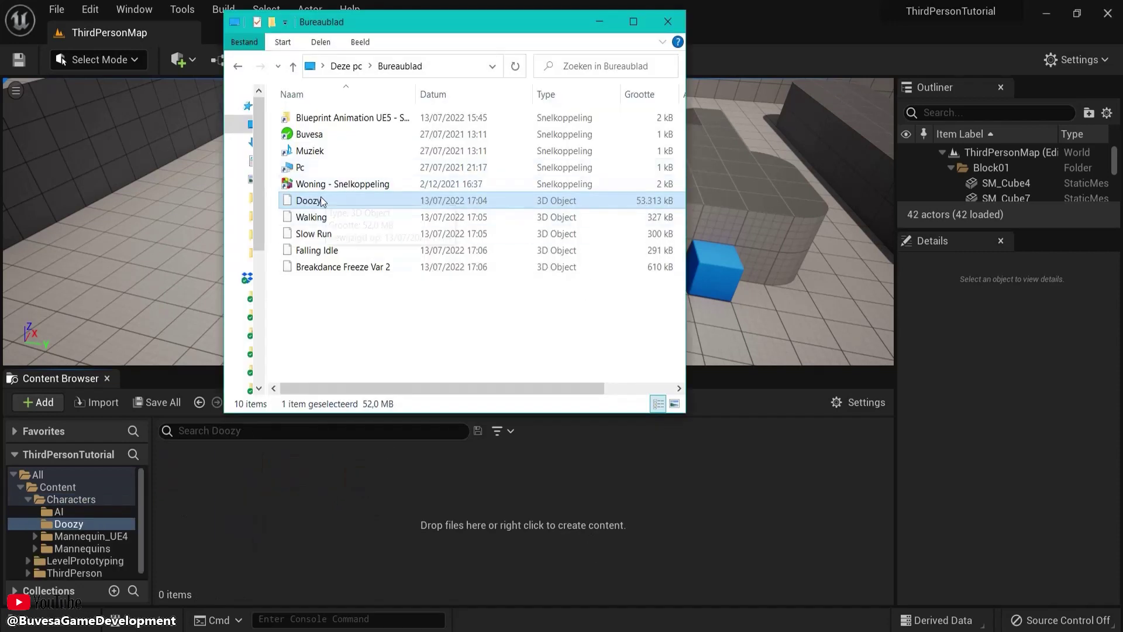
left_click_drag(316, 204, 291, 507)
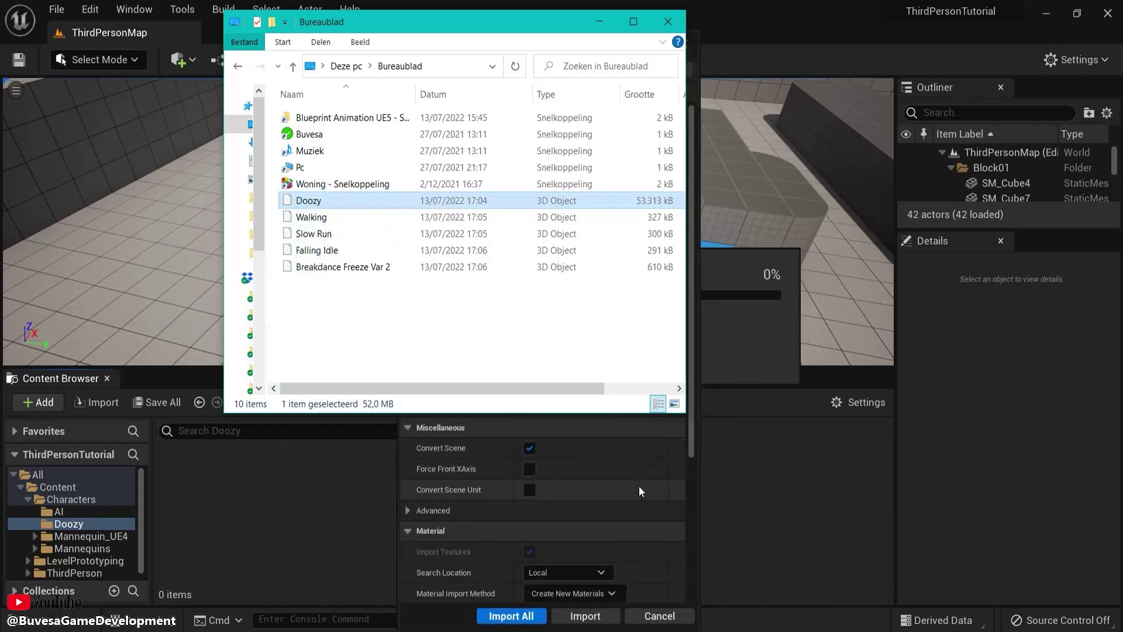
left_click(694, 436)
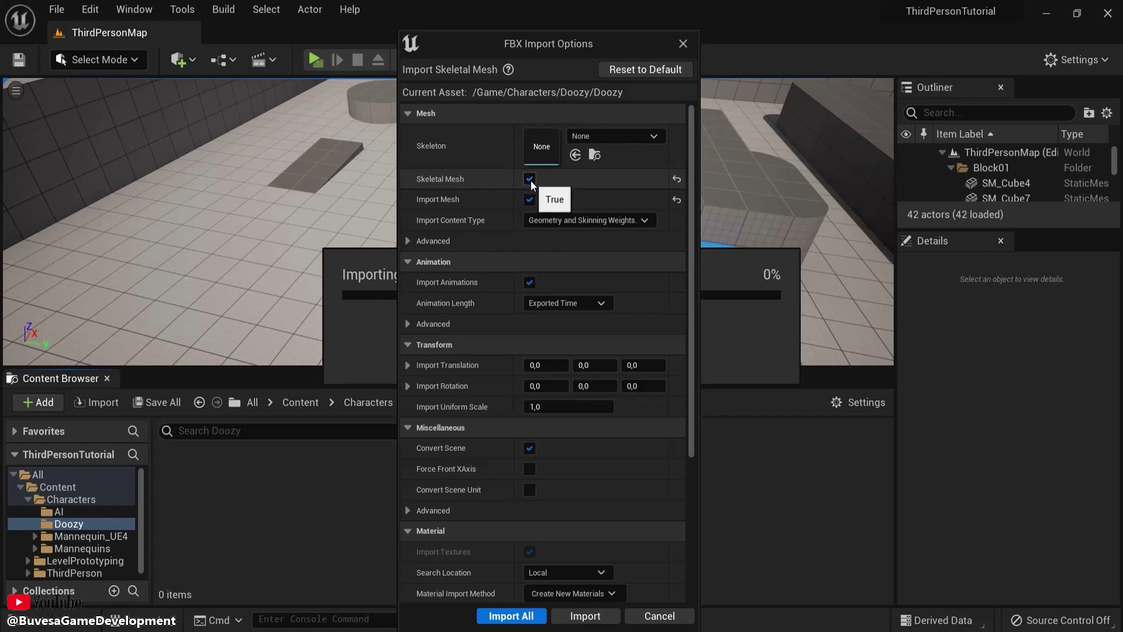
left_click(585, 616)
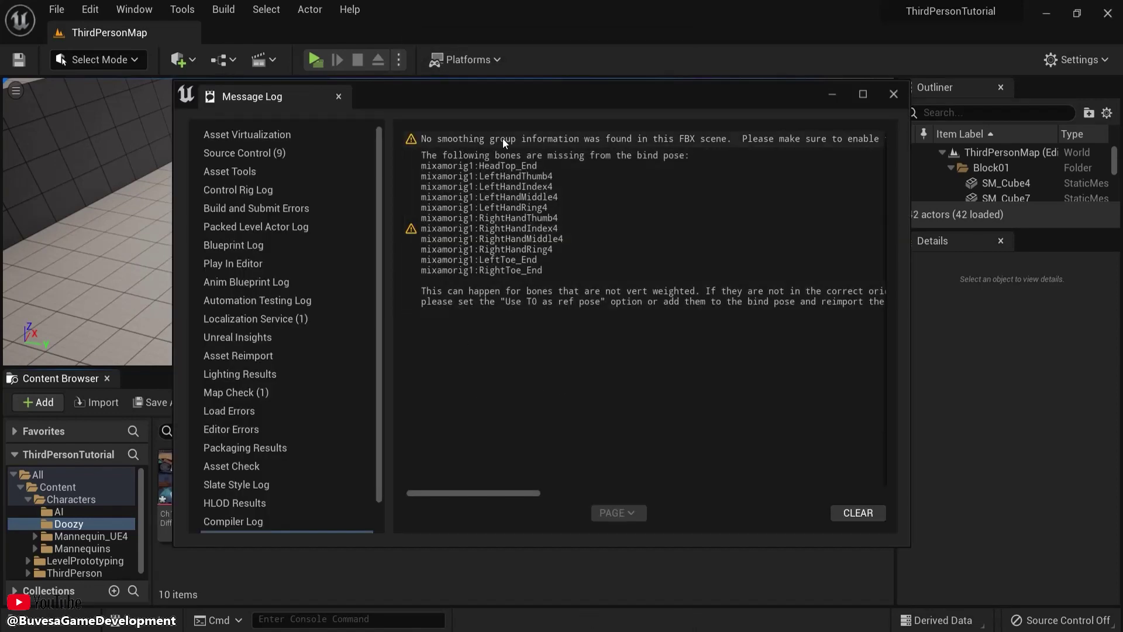
left_click(843, 512)
left_click(890, 94)
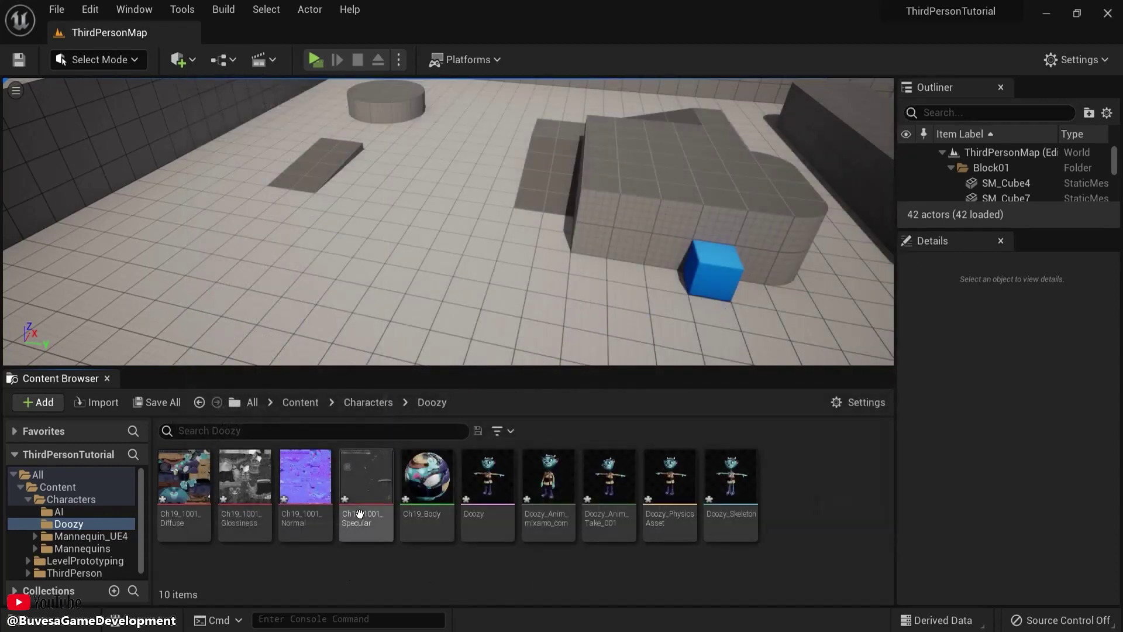
Create a Materials folder inside Doozy and, filtering by Texture and Material, move the four Ch19_1001 textures and the Ch19_Body material into it.
right_click(377, 567)
left_click(455, 160)
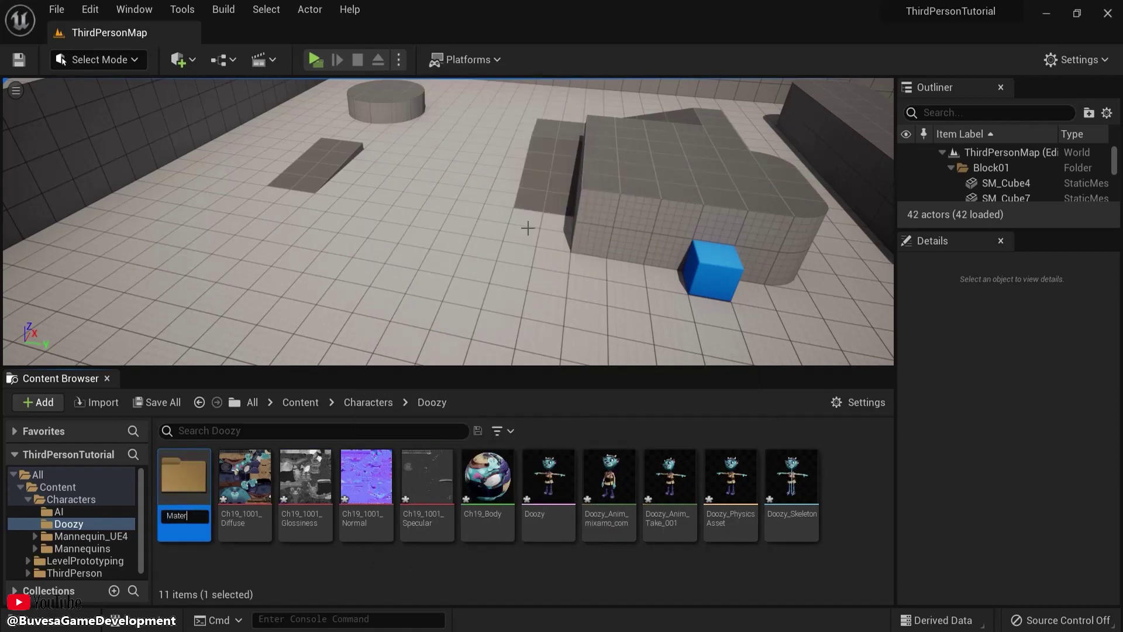
left_click(497, 430)
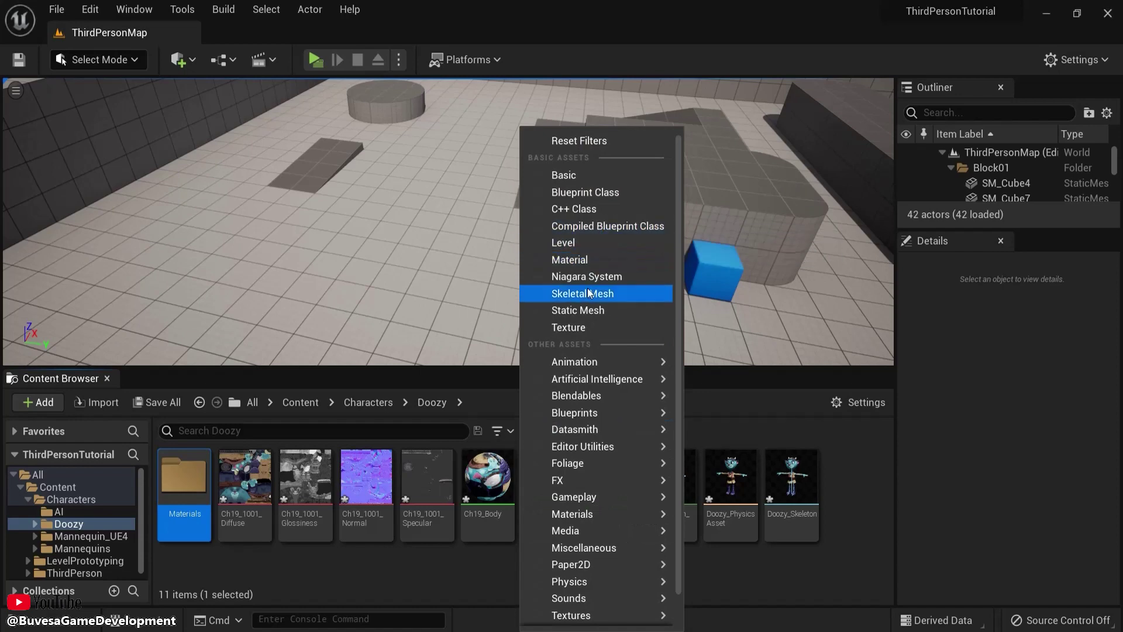
left_click(584, 327)
left_click(503, 430)
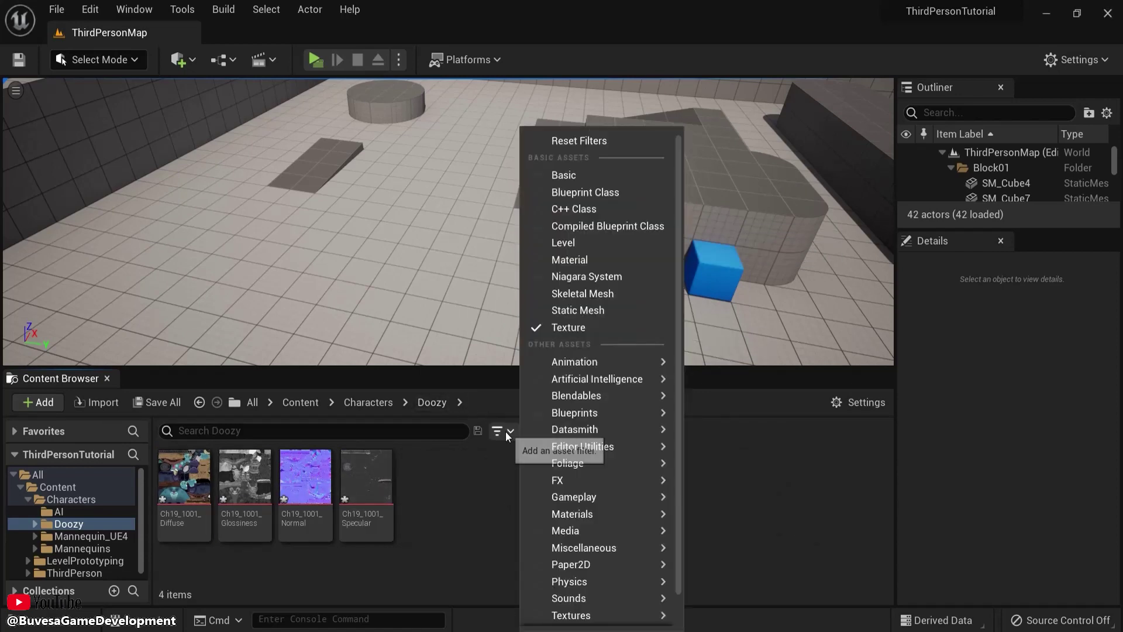
left_click(582, 261)
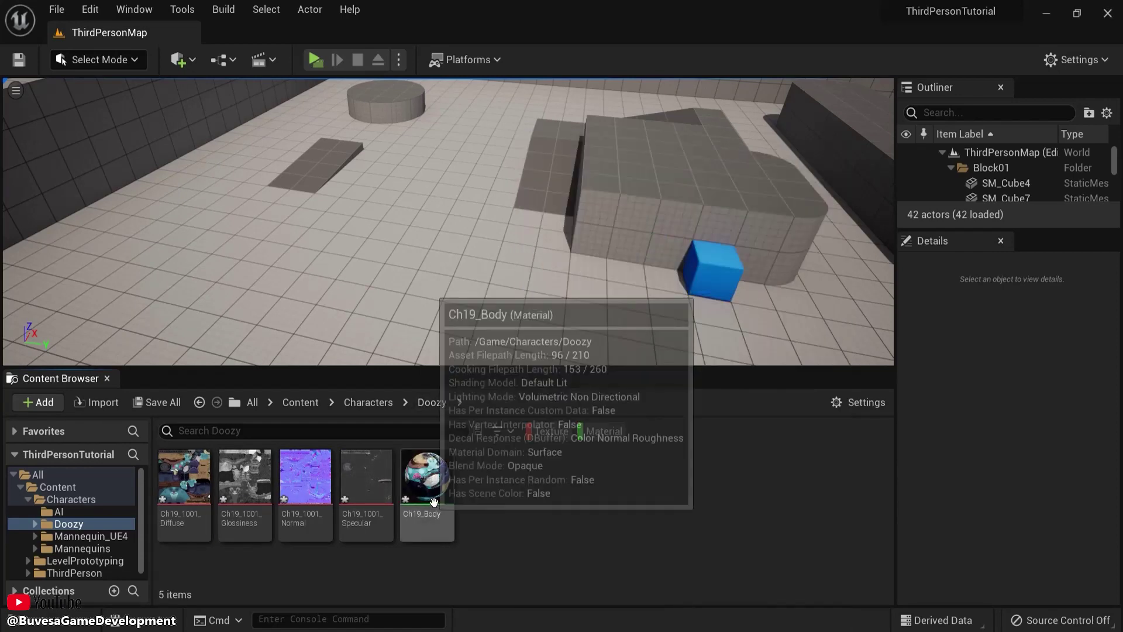
left_click_drag(451, 550, 194, 488)
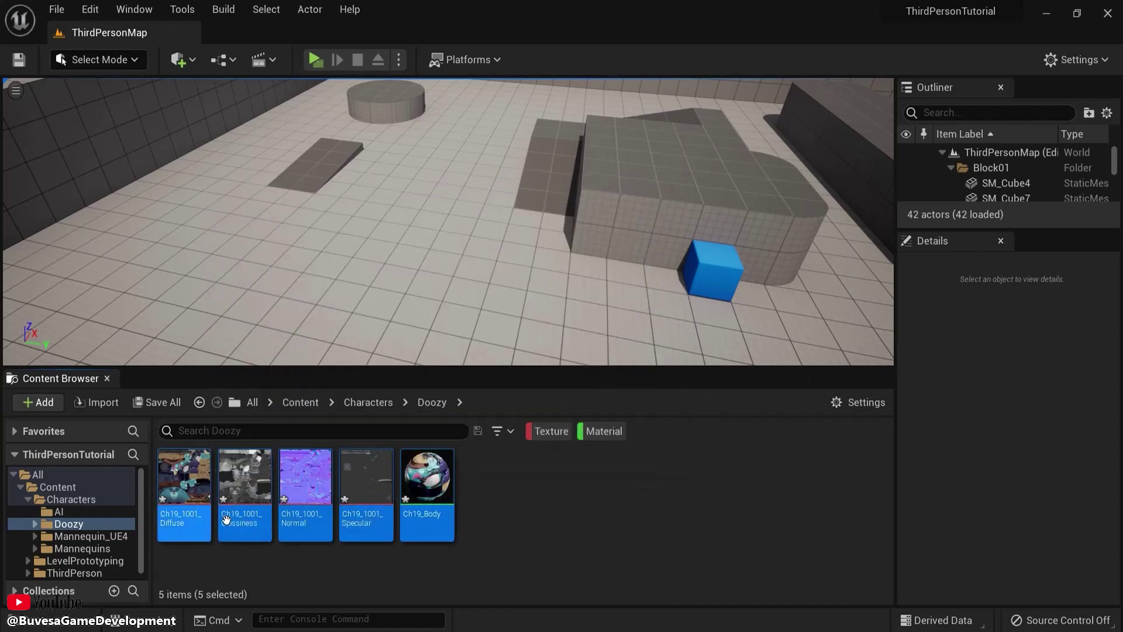
right_click(546, 431)
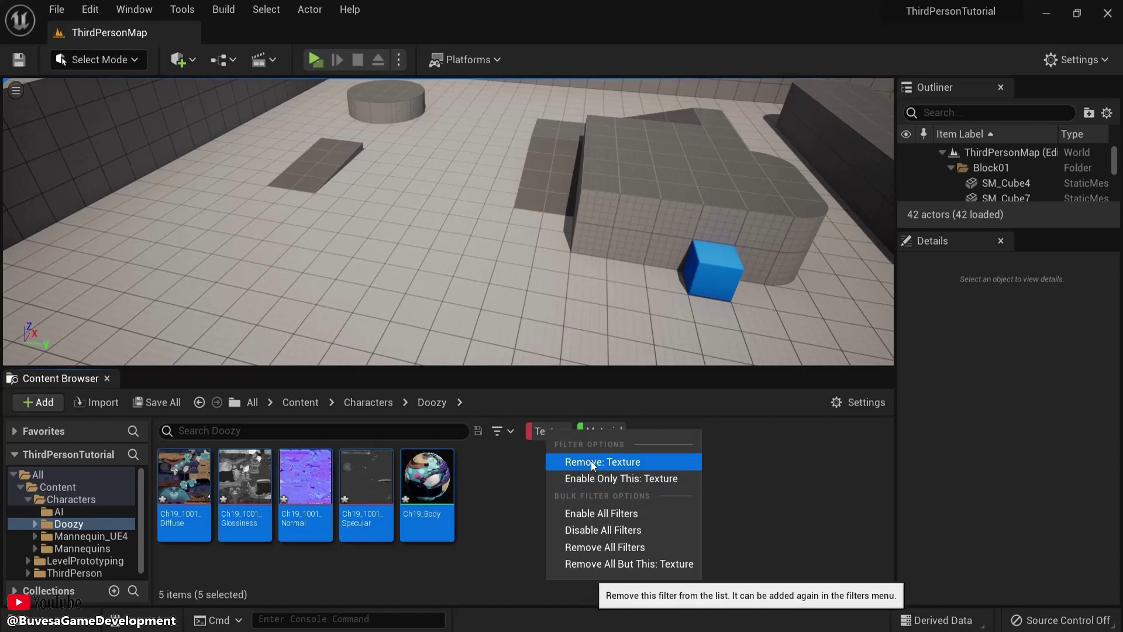
left_click(594, 528)
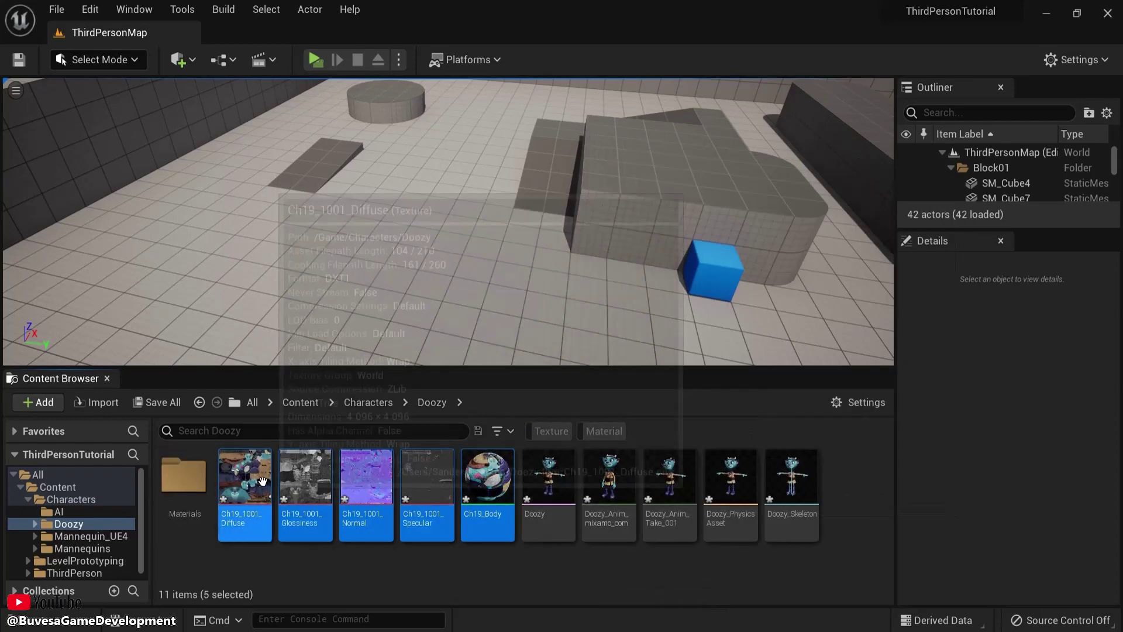
left_click_drag(271, 480, 185, 485)
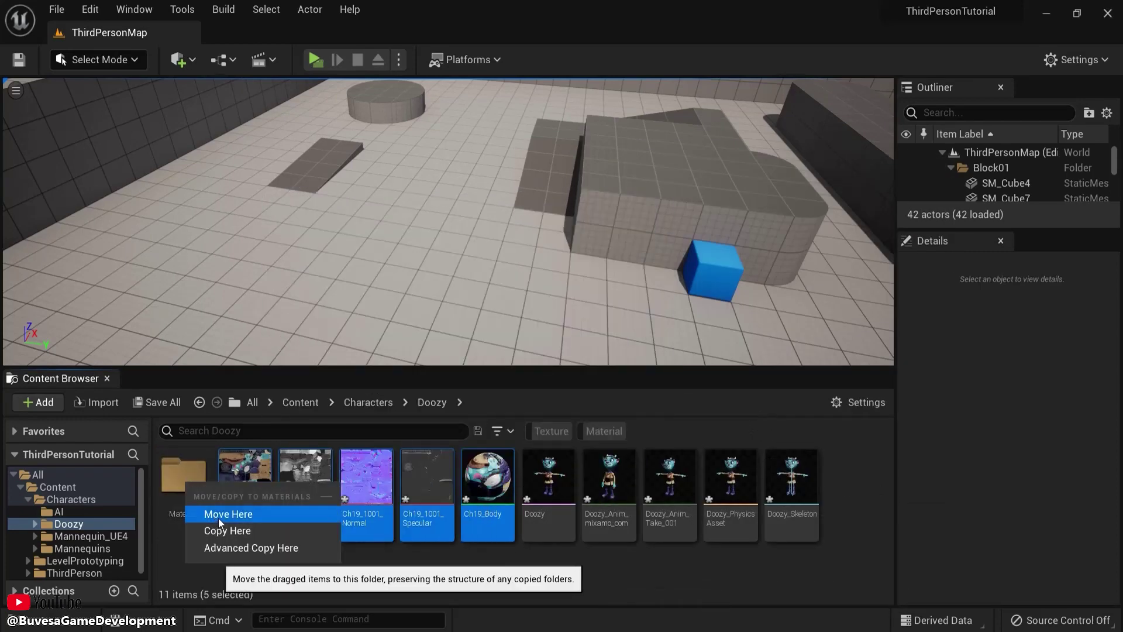
left_click(220, 516)
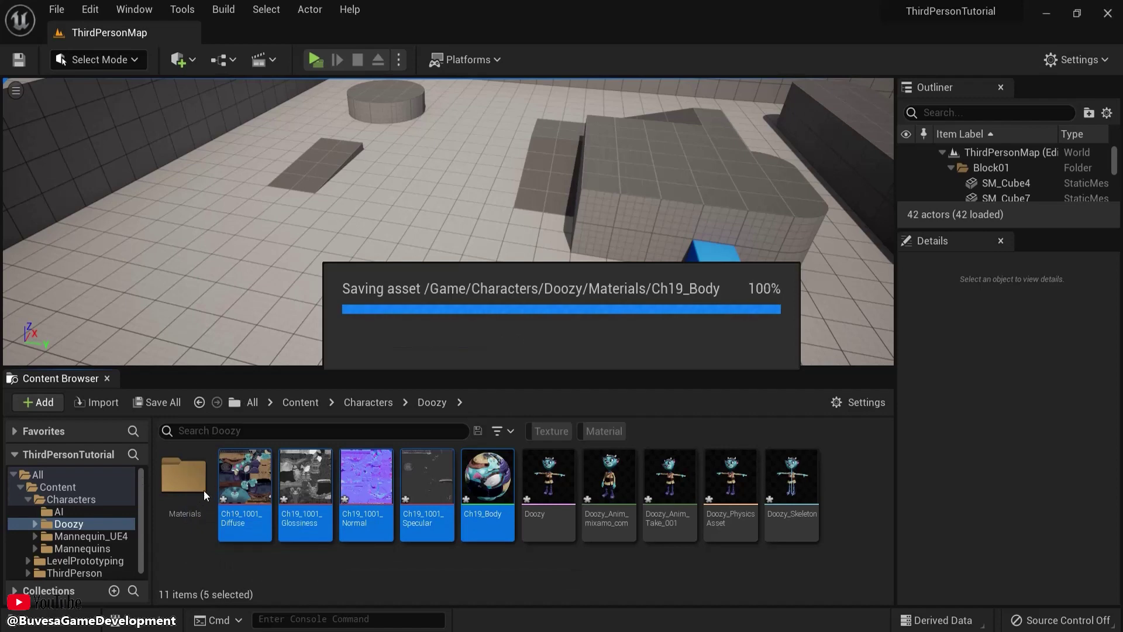
Create a folder named Animations inside the Doozy folder.
right_click(568, 517)
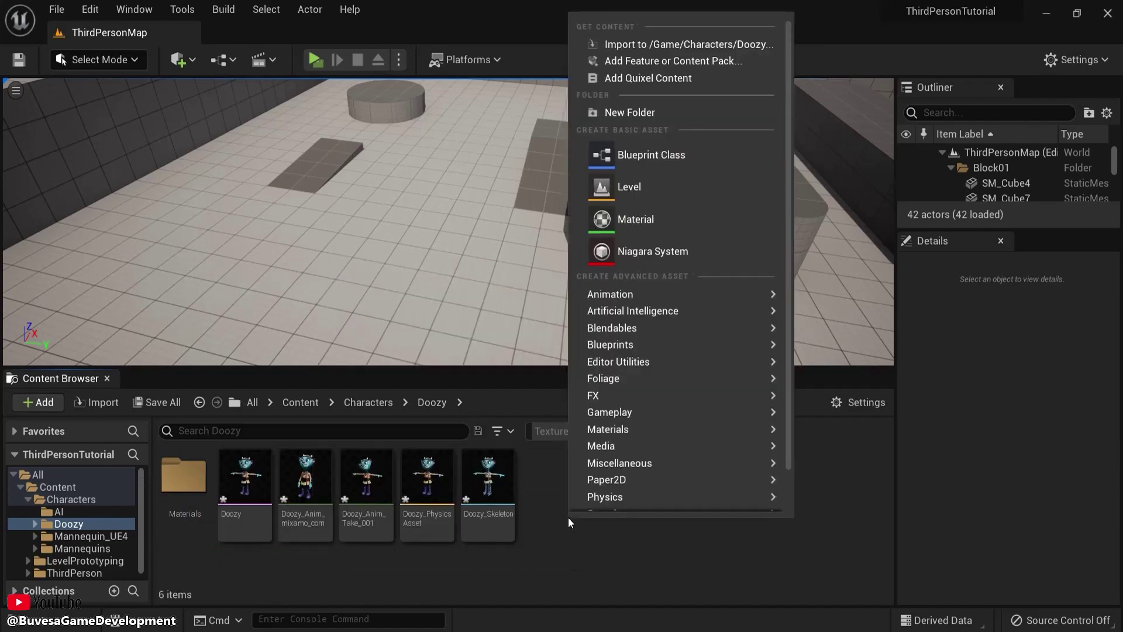
left_click(622, 112)
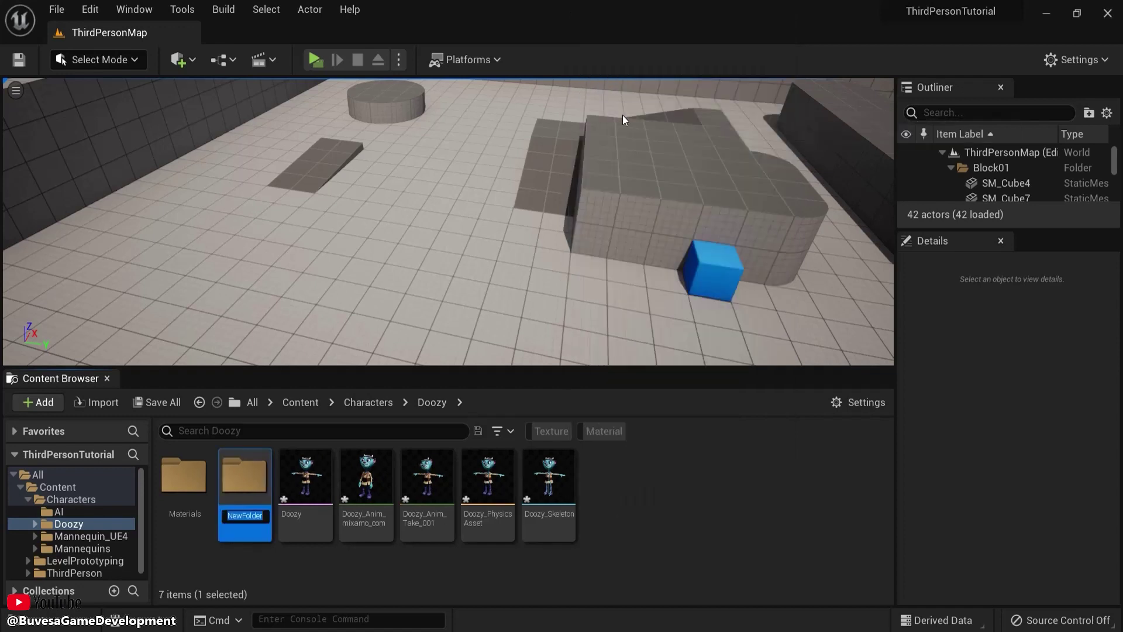
type("uA")
key("BackSpace")
key("BackSpace")
type("Animations")
Open the Doozy skeletal mesh to examine the imported model, and return to the level editor.
left_click(308, 496)
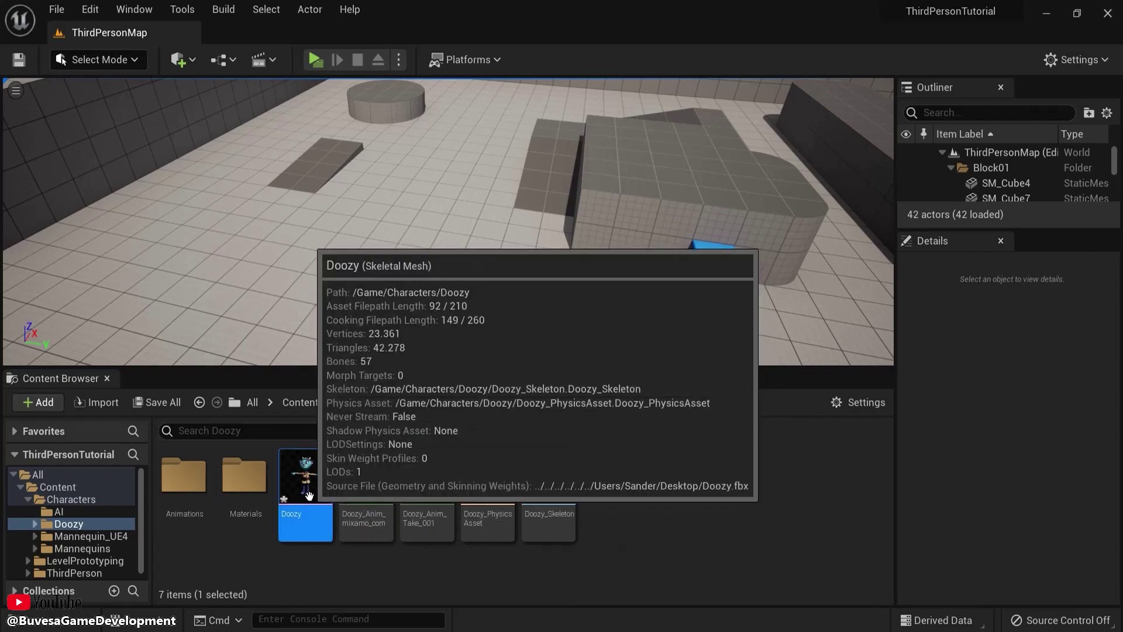
double_click(309, 496)
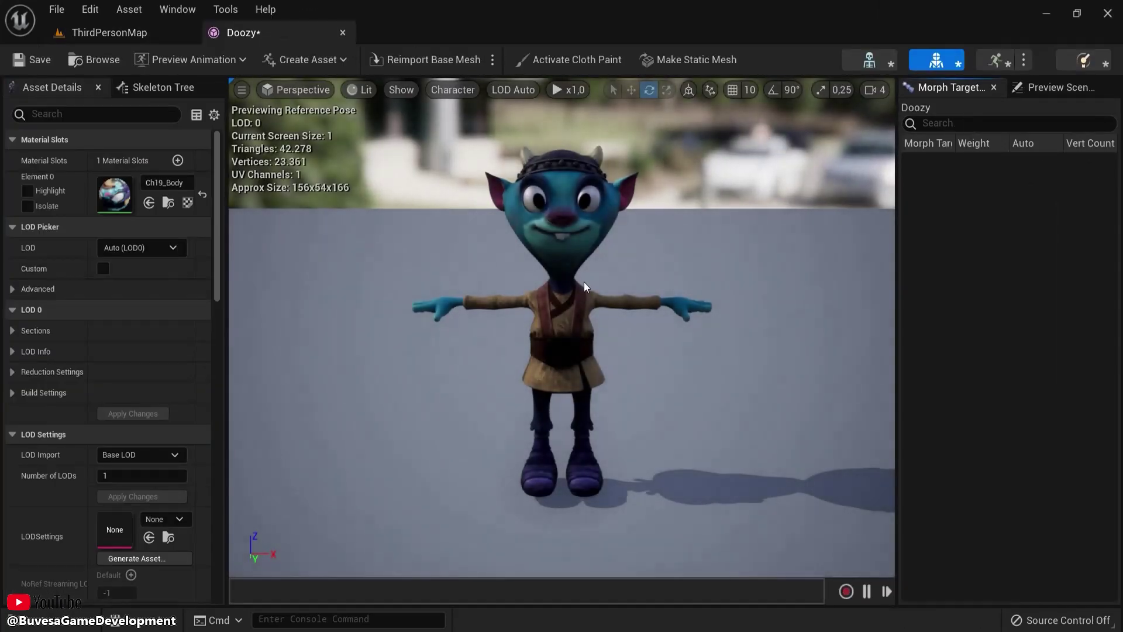
left_click(110, 33)
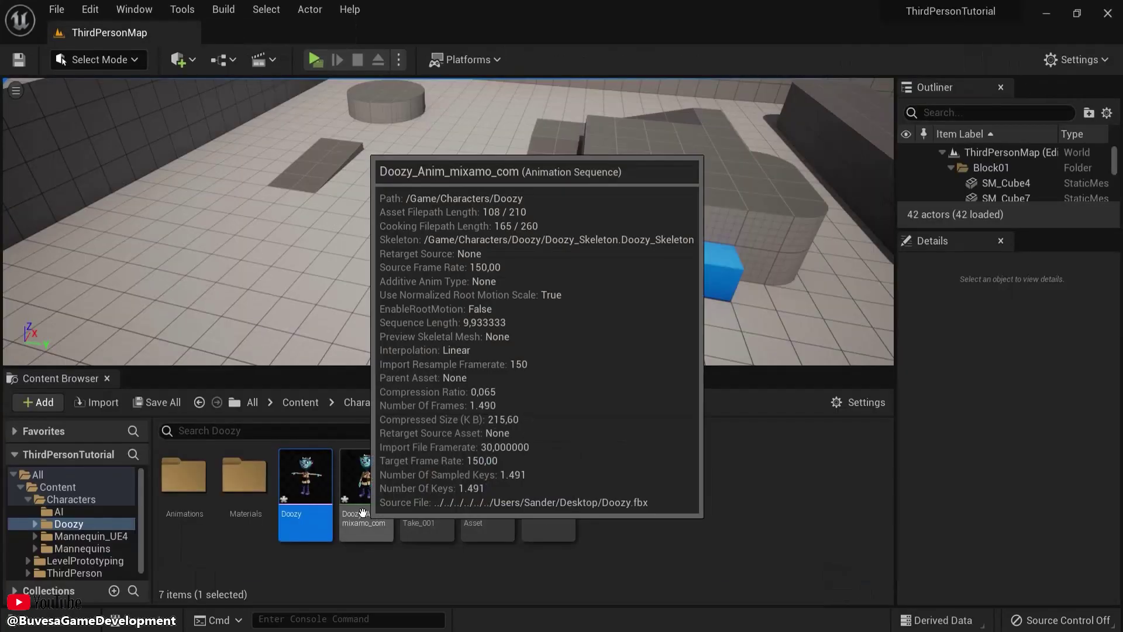
Preview the Doozy_Anim_mixamo_com animation and move it into the Animations folder.
double_click(363, 496)
left_click(342, 33)
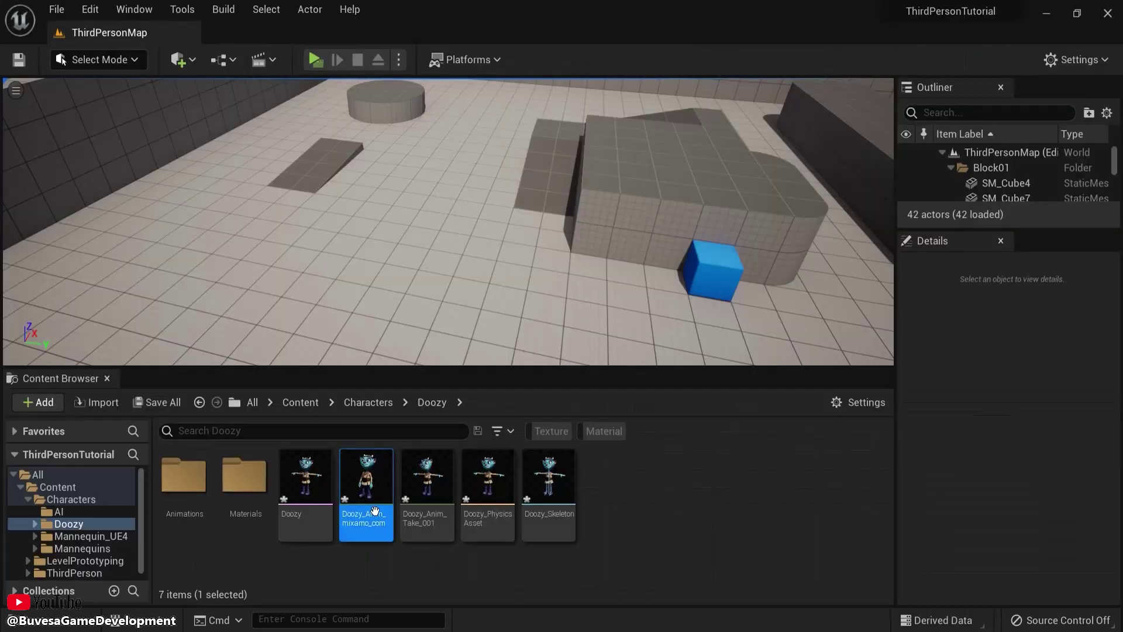
left_click_drag(374, 491, 188, 485)
left_click(222, 518)
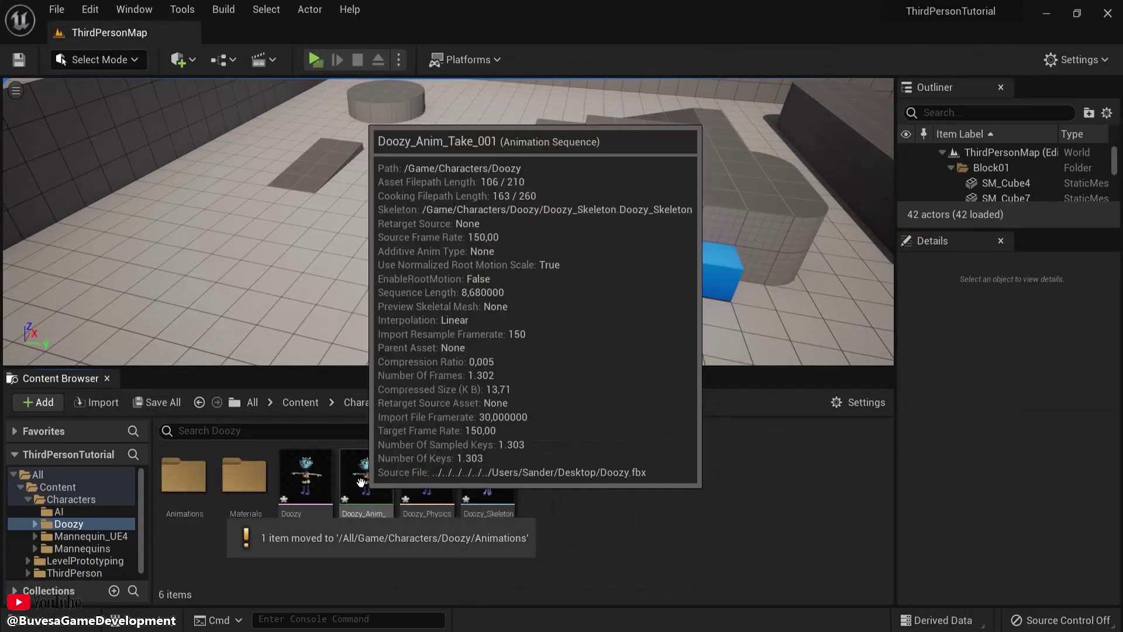
Preview the Doozy_Anim_Take_001 animation and delete it from the Doozy folder.
double_click(366, 480)
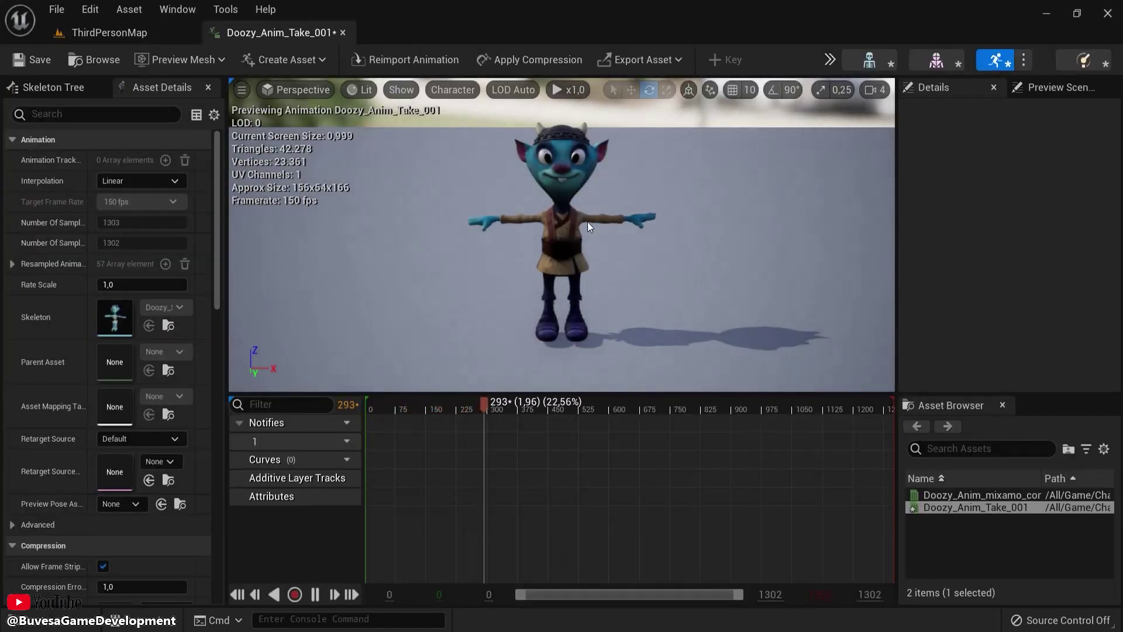
left_click(342, 32)
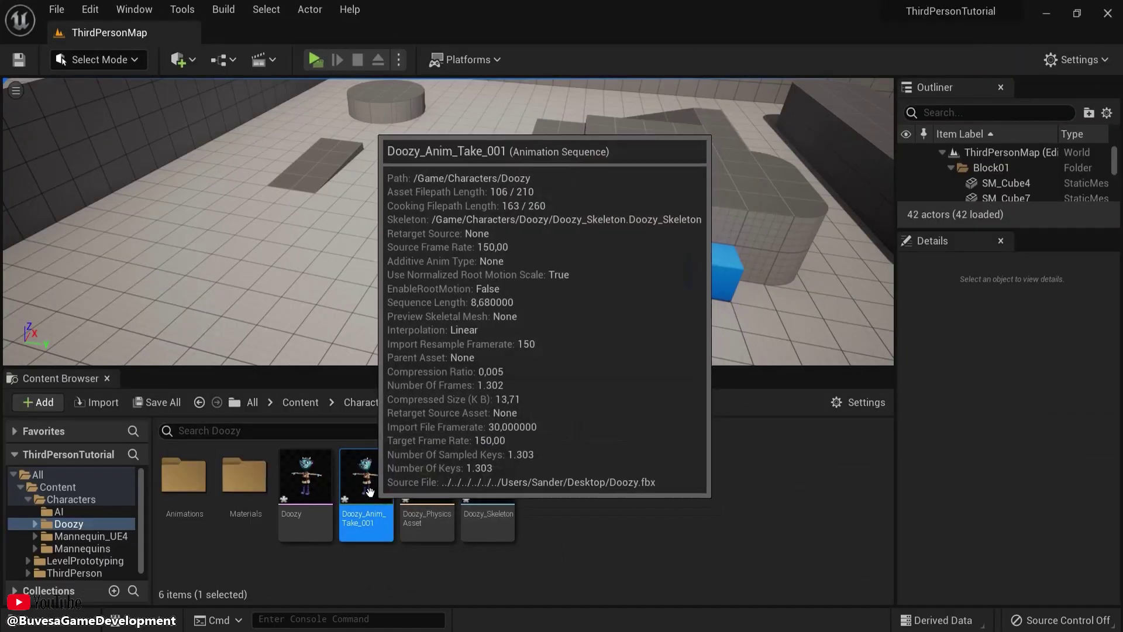
key("Delete")
left_click(459, 570)
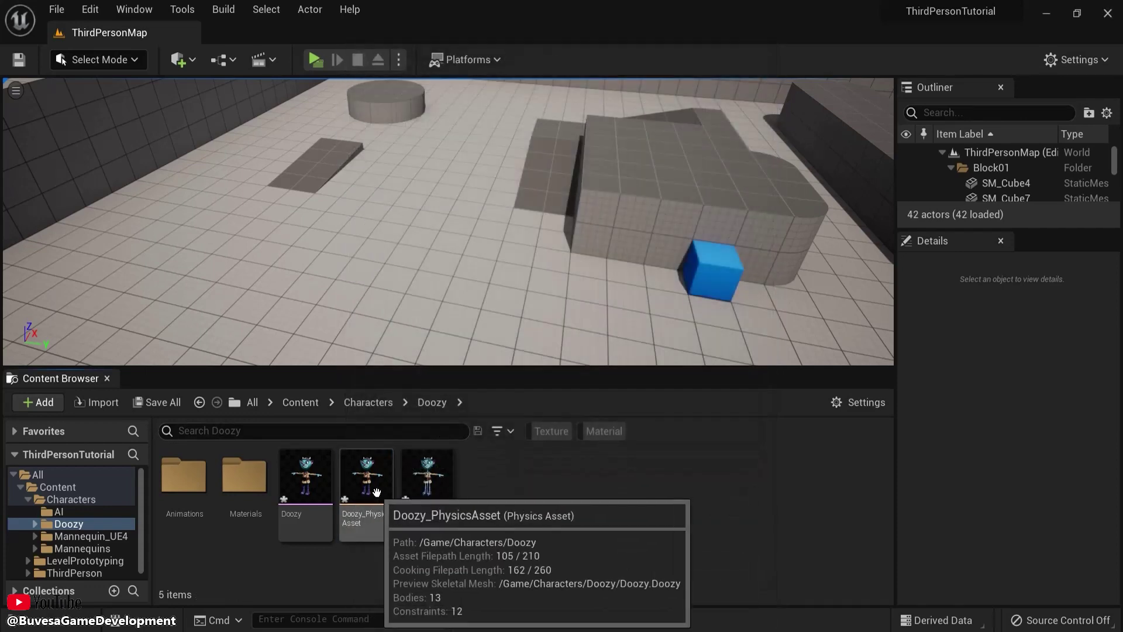
Examine the Doozy physics asset's bodies and the Doozy_Skeleton bone hierarchy, and return to the level editor.
double_click(376, 493)
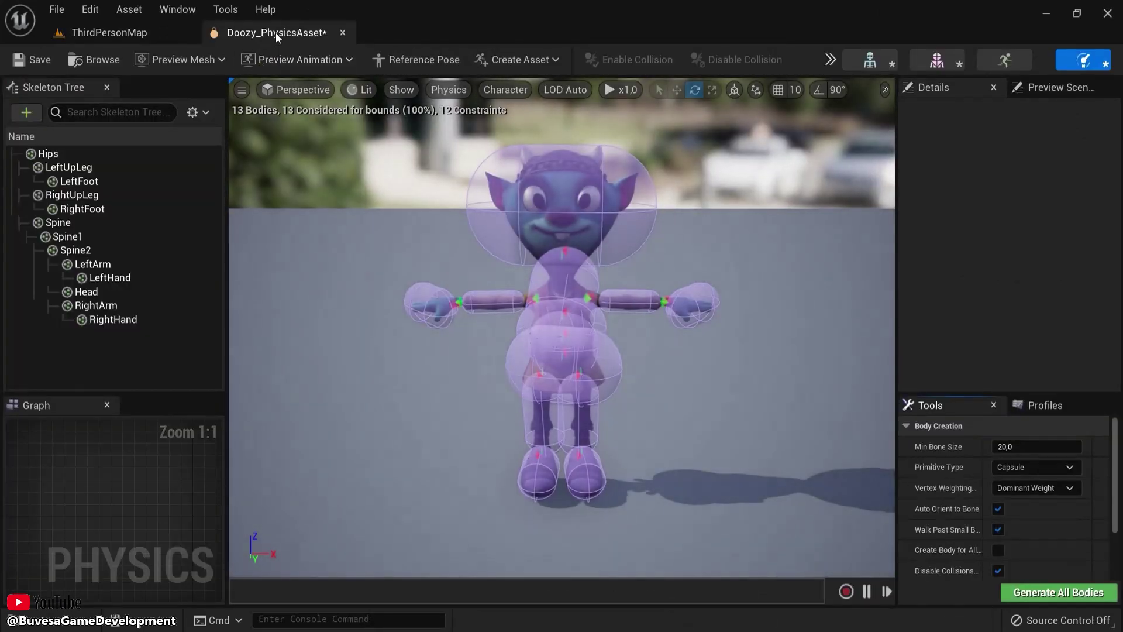
left_click(417, 33)
double_click(433, 503)
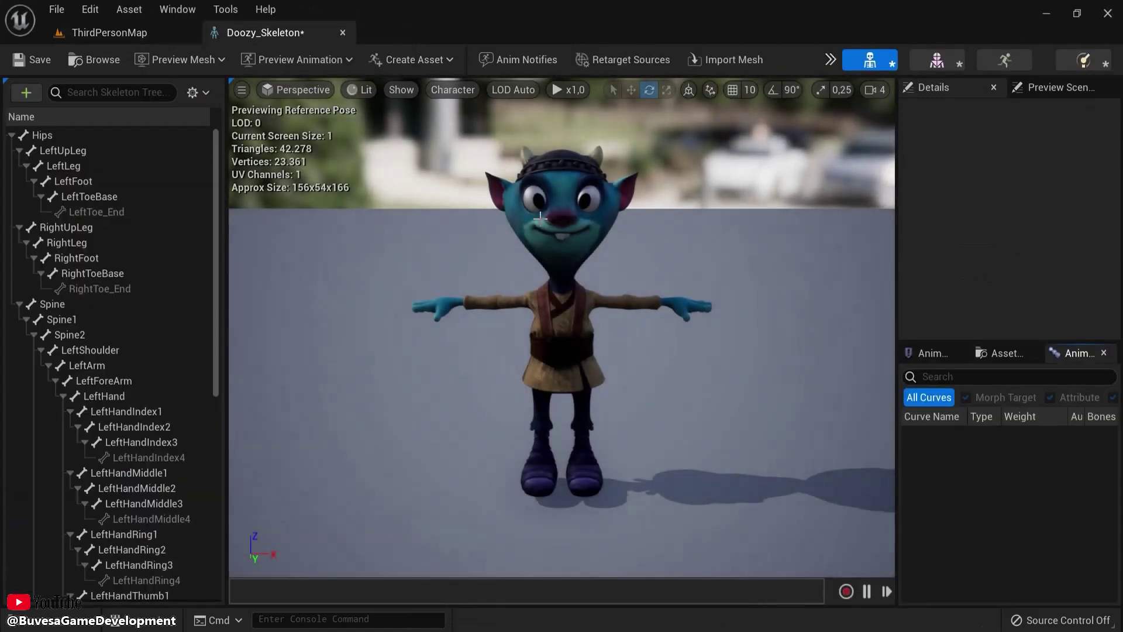
scroll(90, 520, "down", 5)
scroll(156, 381, "up", 5)
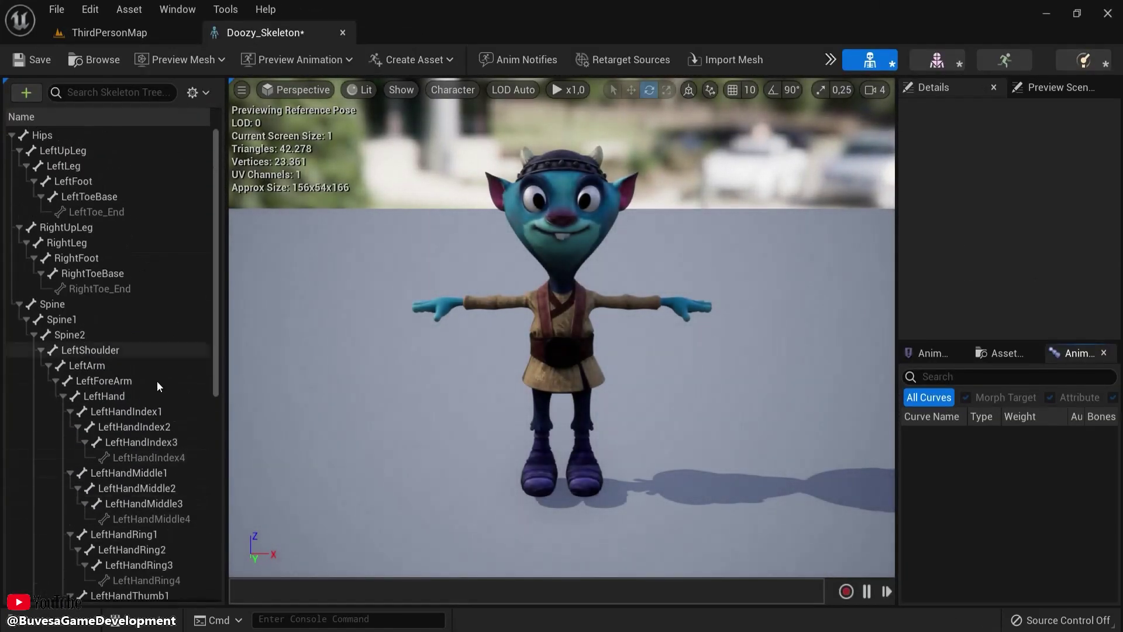
left_click(343, 34)
left_click(201, 556)
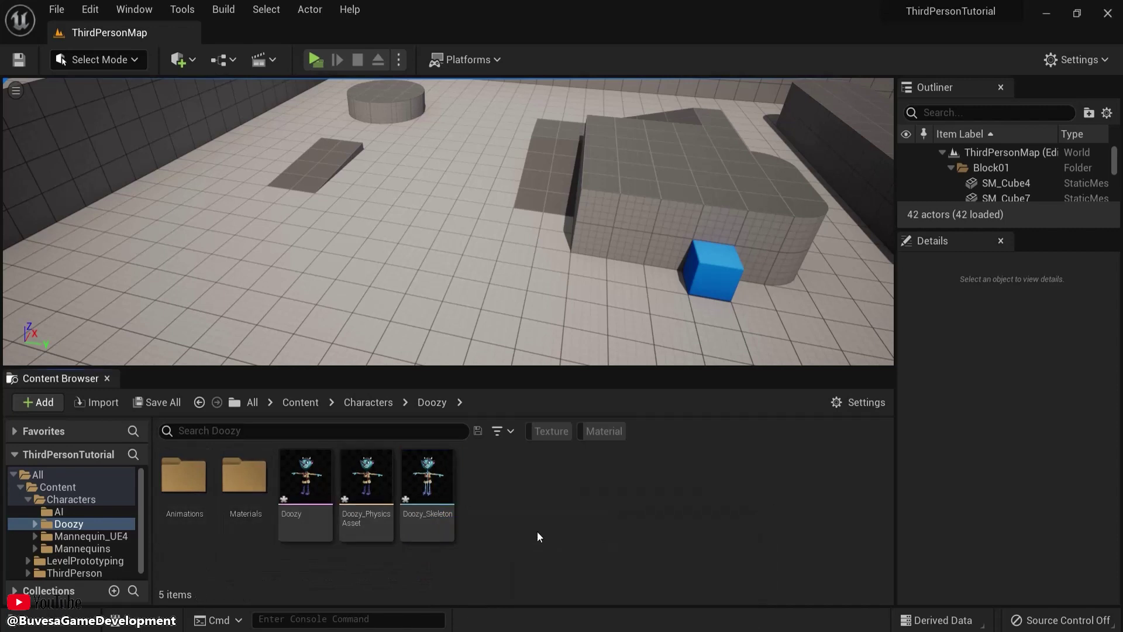
Import the Walking, Slow Run, Falling Idle and Breakdance Freeze Var 2 FBX files from the desktop into the Doozy folder using Doozy_Skeleton.
key("alt+Tab")
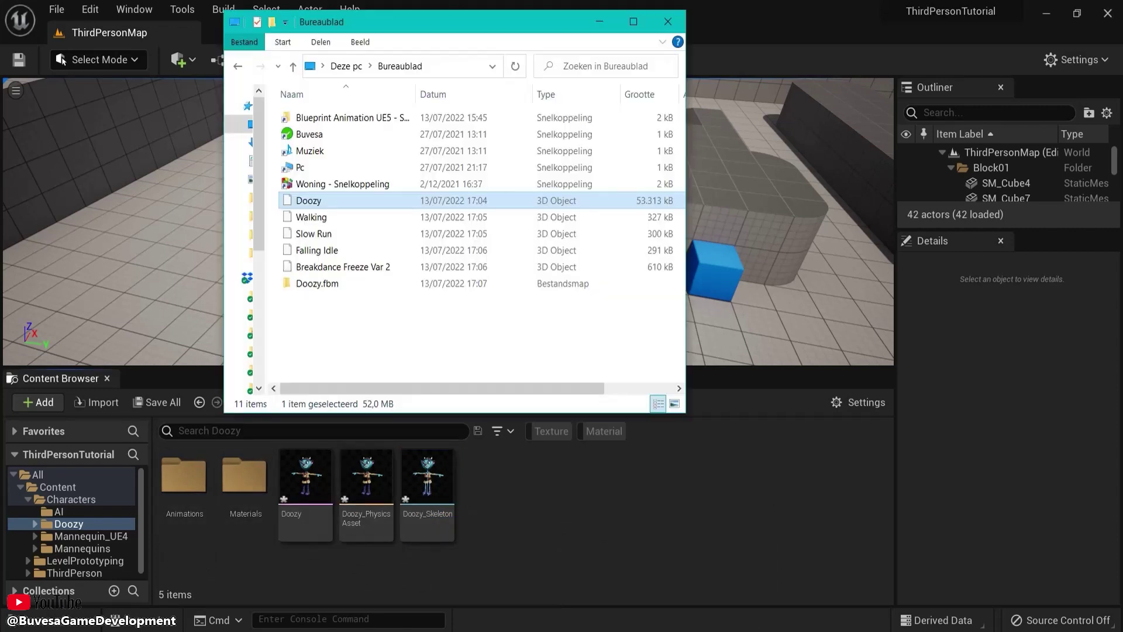
left_click(310, 217)
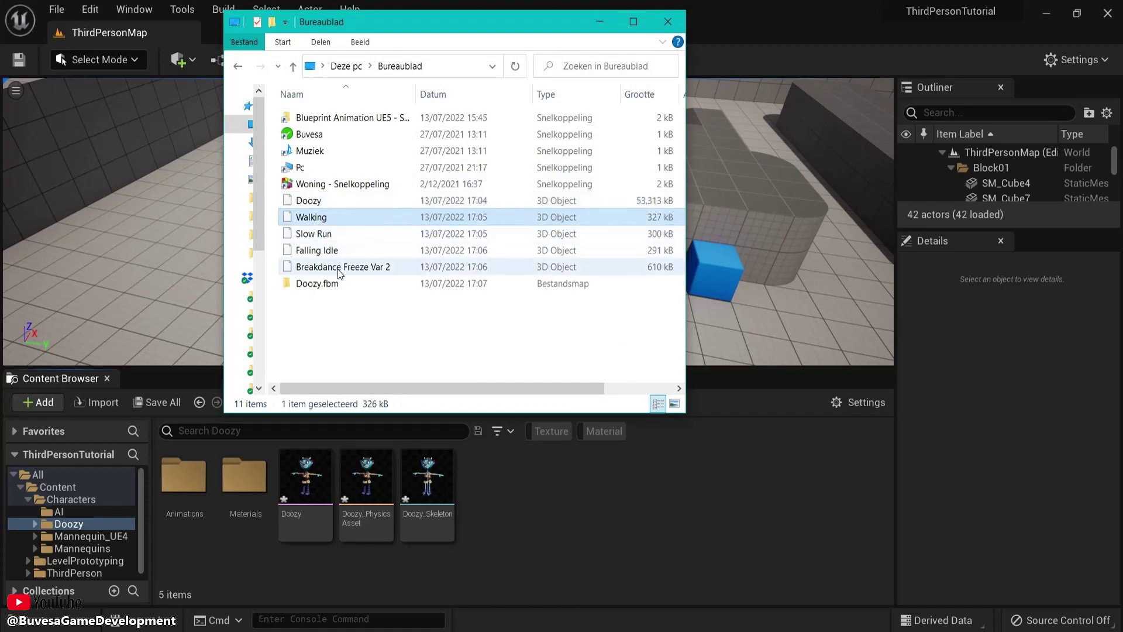
left_click(365, 266, "shift")
left_click_drag(365, 266, 365, 266)
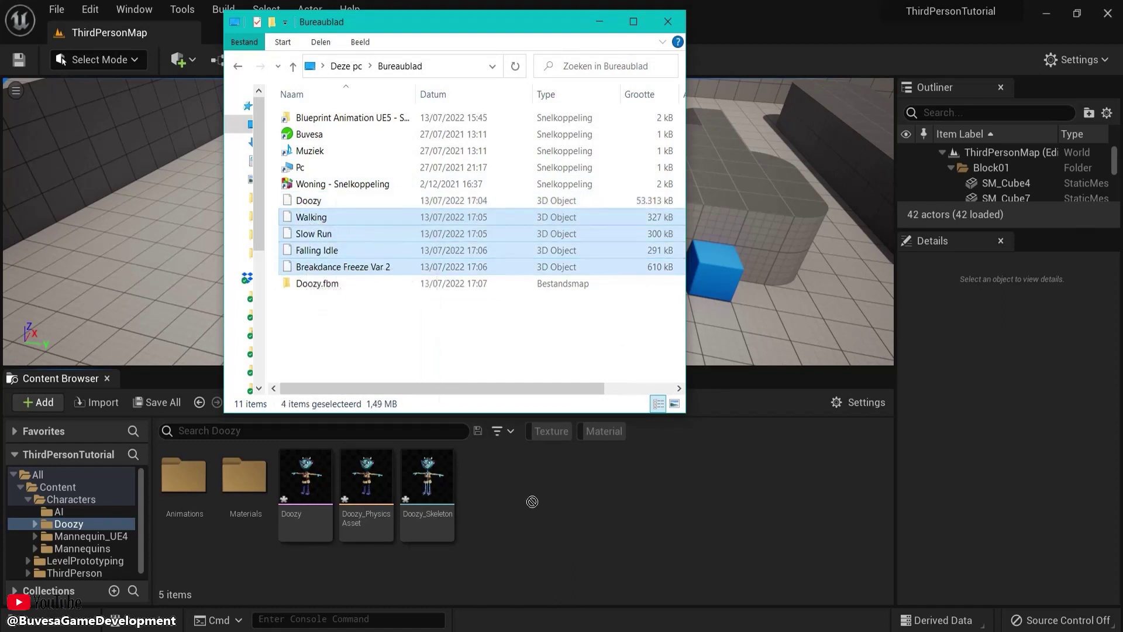
left_click_drag(531, 501, 535, 500)
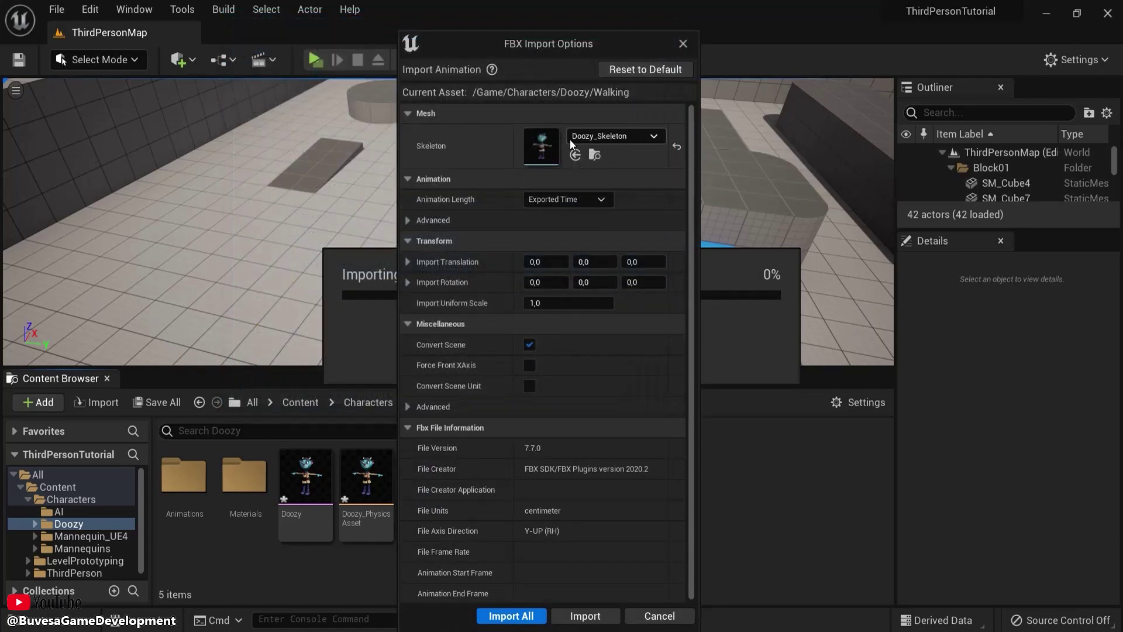
left_click(586, 618)
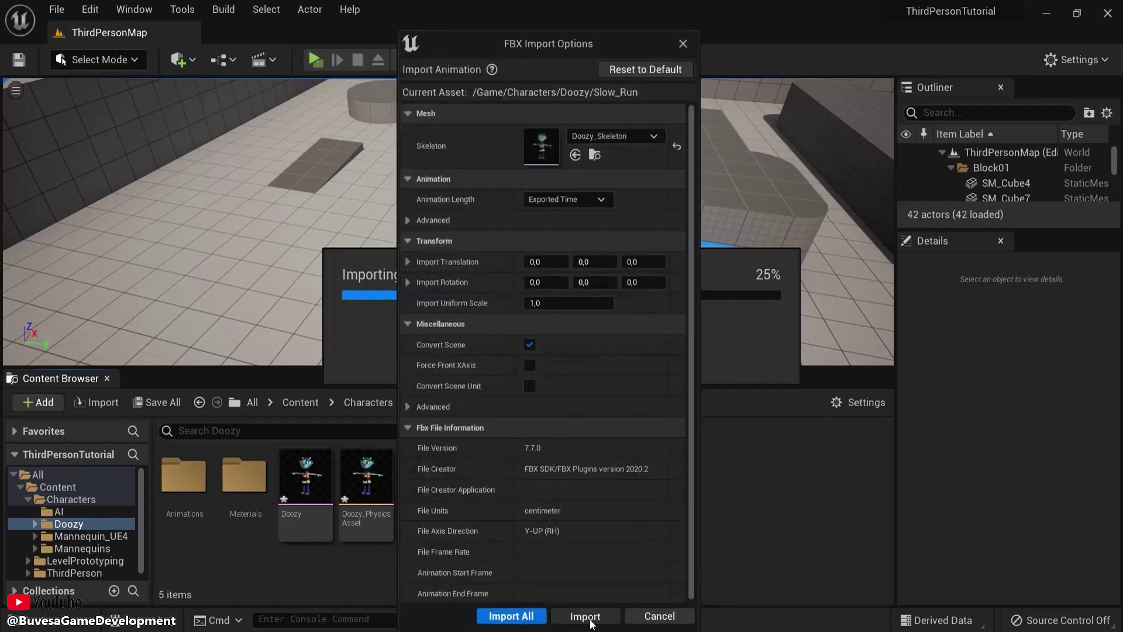
left_click(586, 617)
left_click(587, 617)
left_click(589, 618)
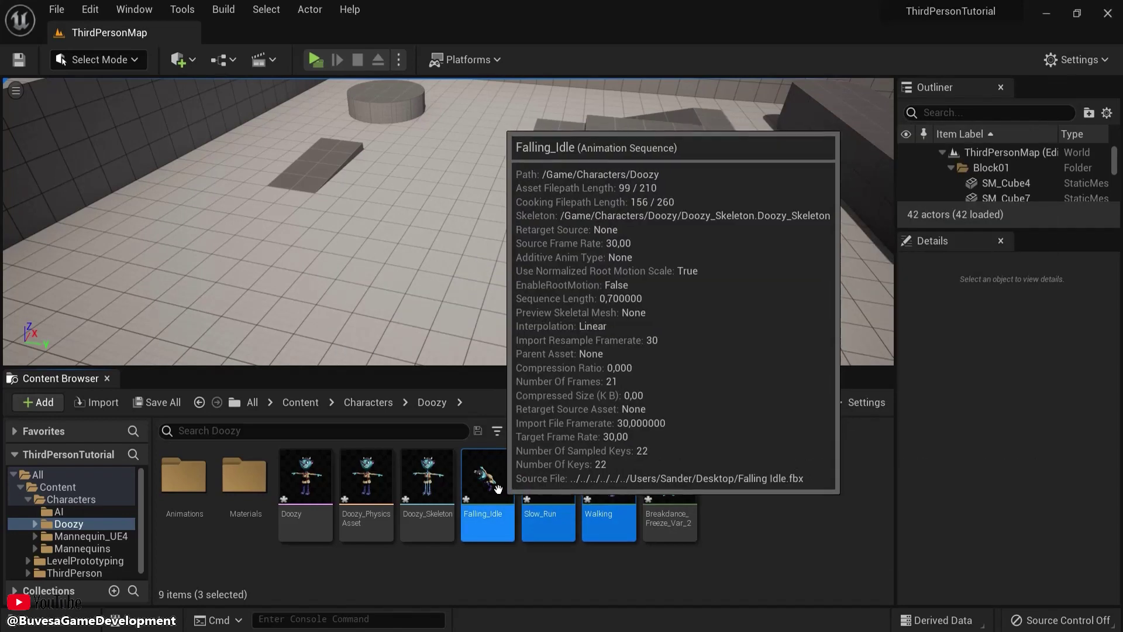
Preview the Falling_Idle, Slow_Run, Walking and Breakdance_Freeze_Var_2 animations one by one, closing each editor.
double_click(497, 488)
left_click(342, 32)
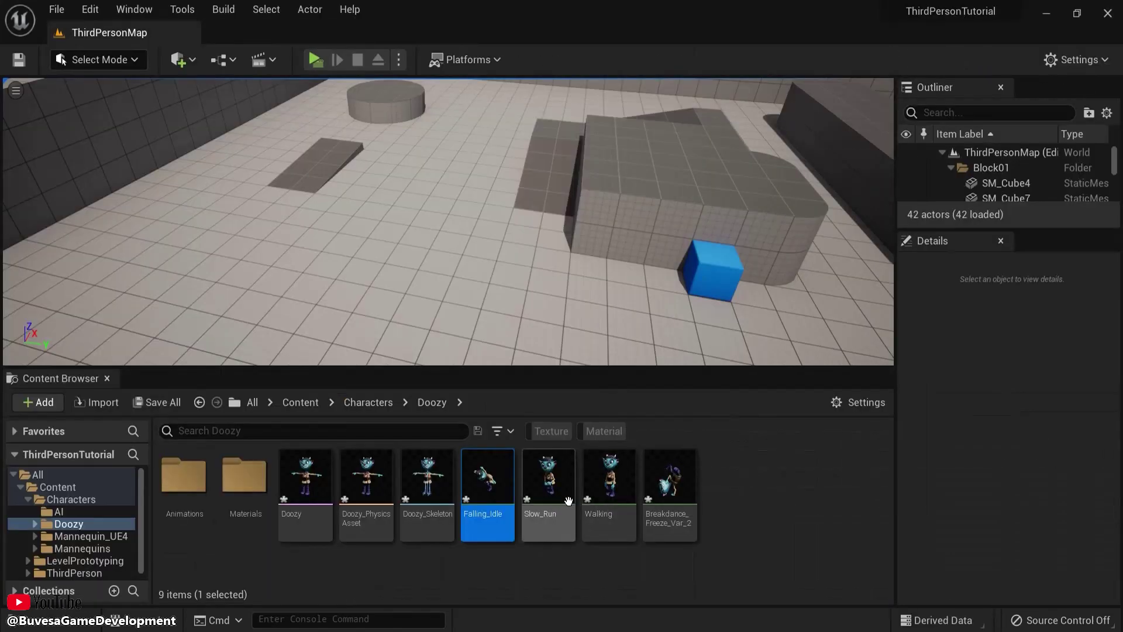
double_click(542, 468)
left_click(343, 32)
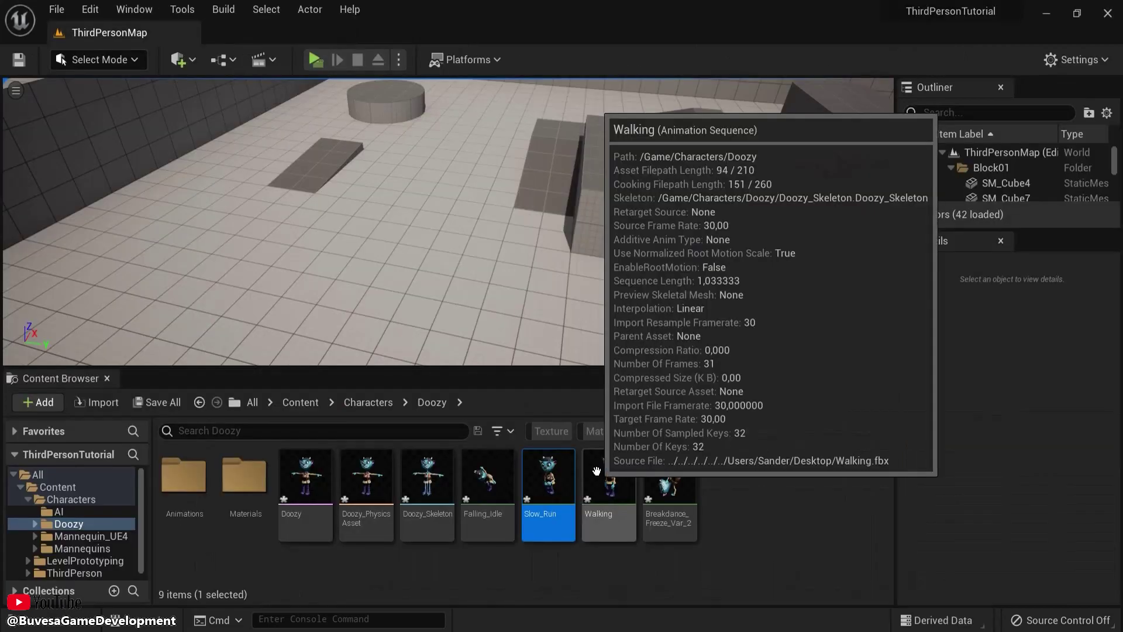
double_click(612, 465)
left_click(343, 32)
double_click(426, 468)
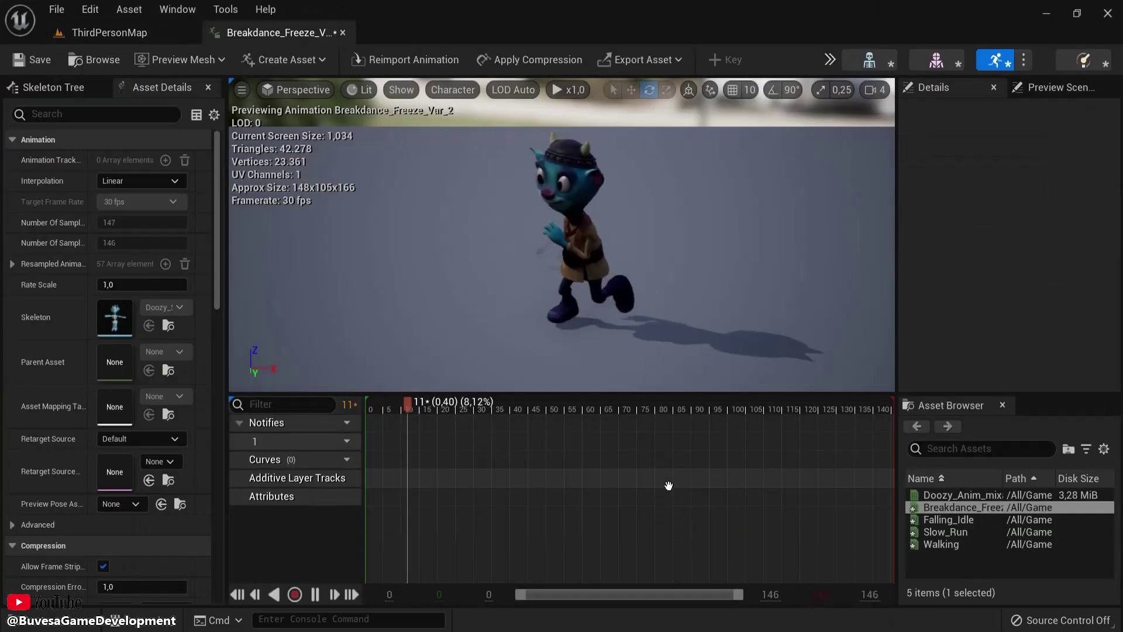
left_click(342, 32)
Move the four imported animations, from Falling_Idle to Breakdance_Freeze_Var_2, into the Animations folder.
left_click(492, 486, "shift")
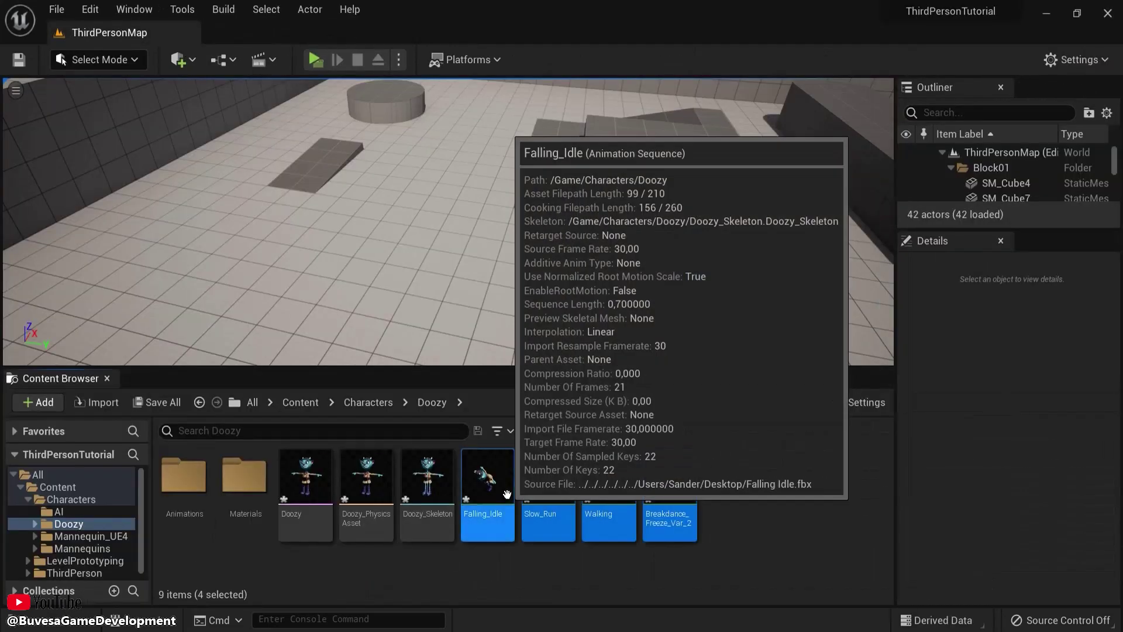
left_click_drag(498, 491, 193, 491)
left_click(328, 528)
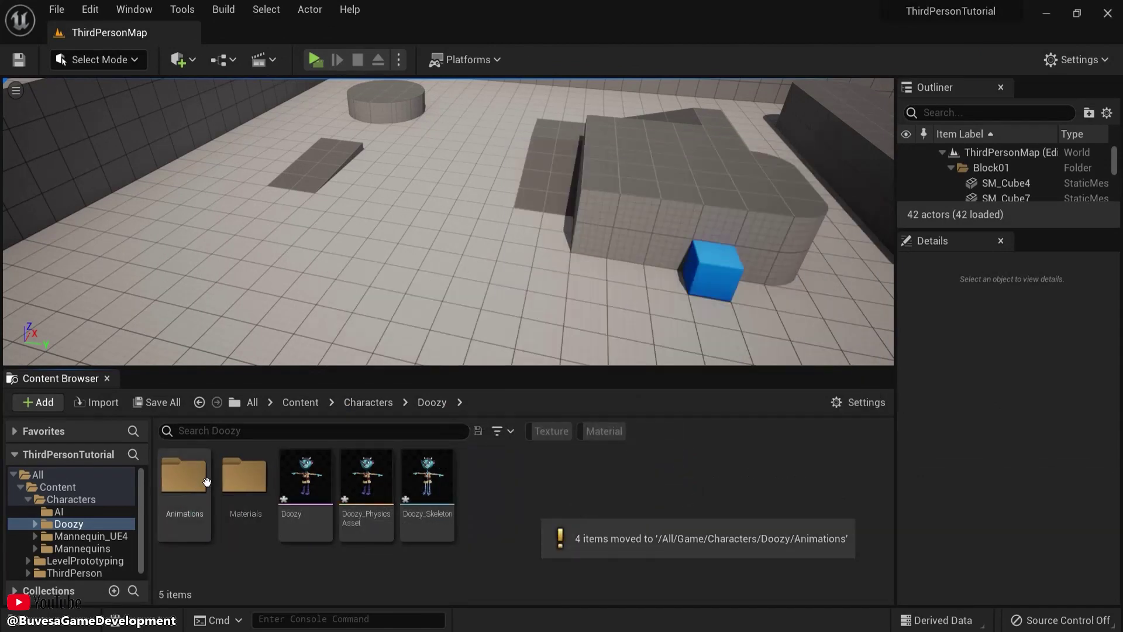
Open the Animations folder and remove all asset filters from the content browser.
double_click(184, 477)
right_click(548, 431)
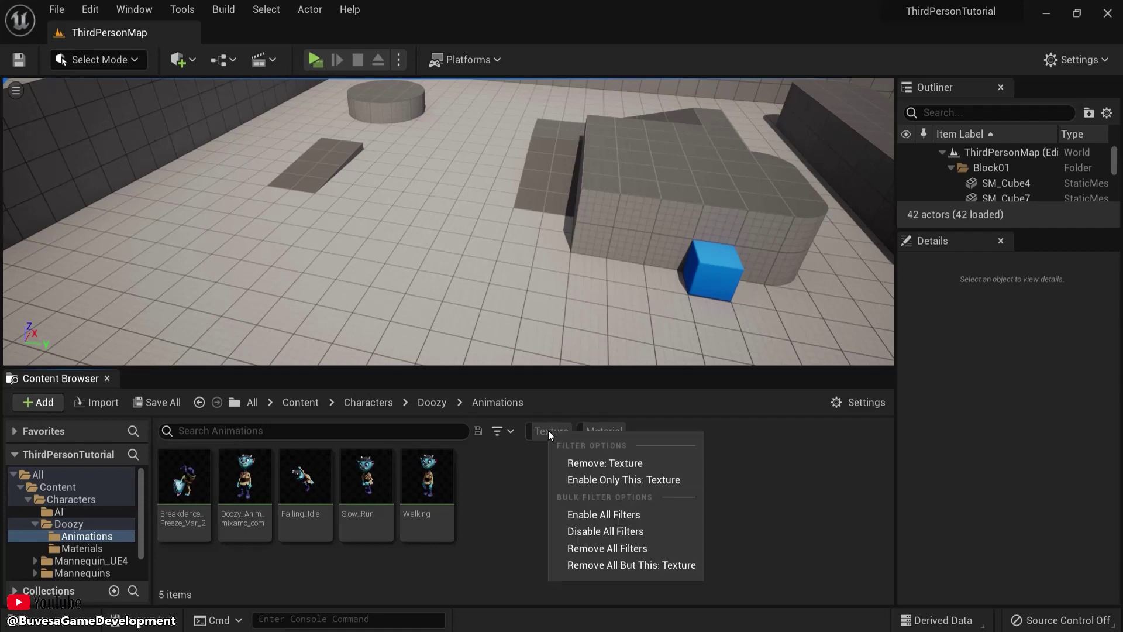
left_click(603, 548)
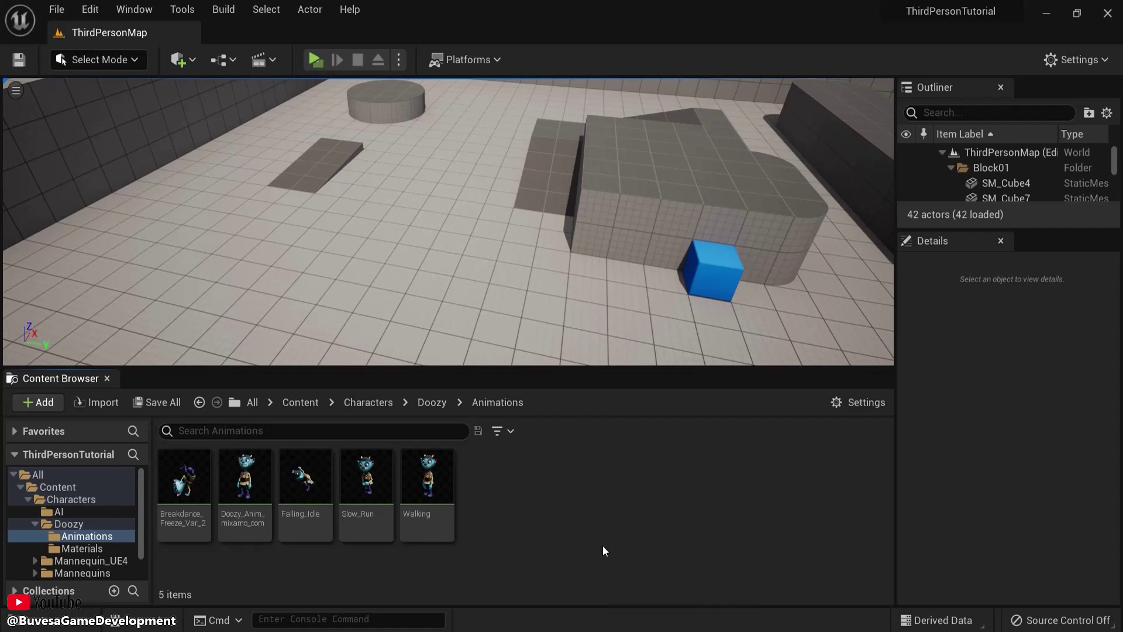
Check the contents of Doozy's Materials folder and return to the Doozy folder.
left_click(382, 402)
double_click(238, 499)
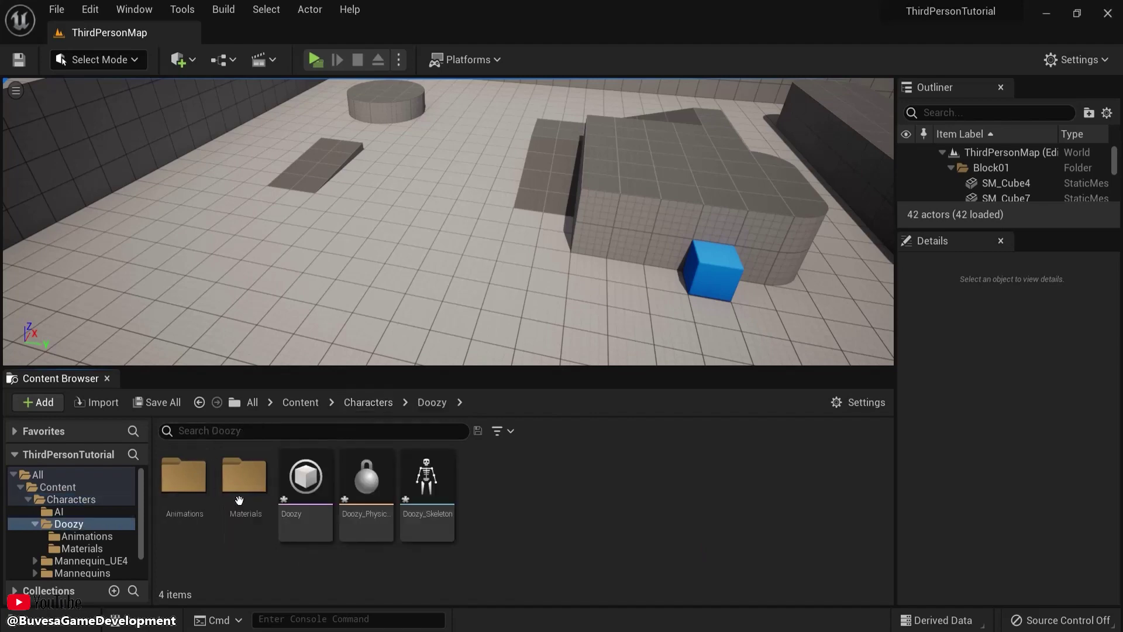
double_click(240, 498)
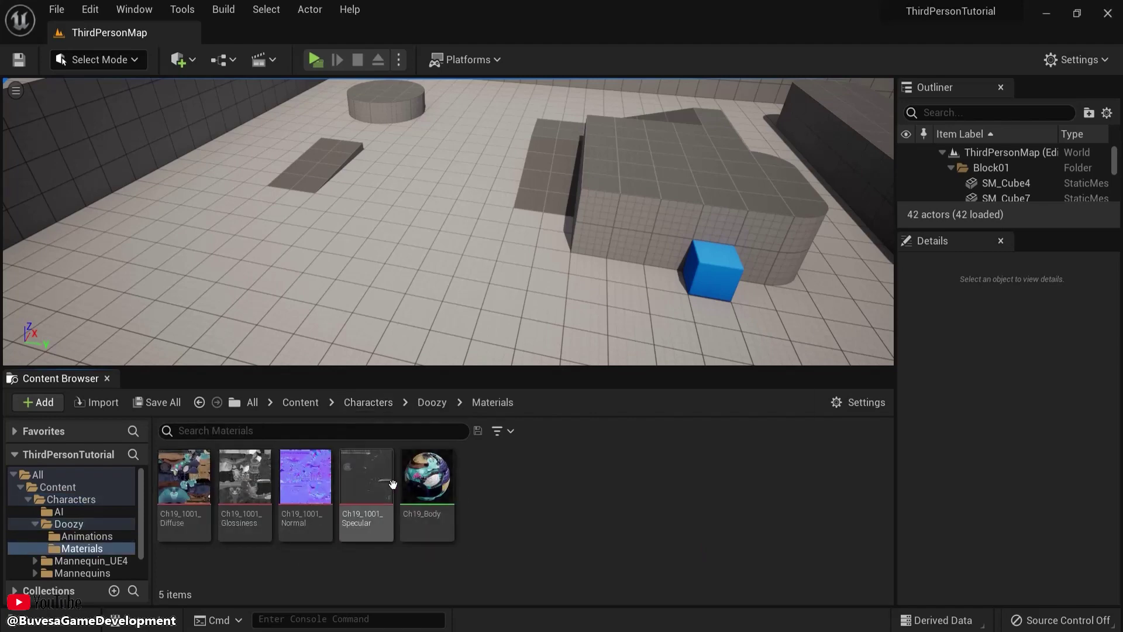
left_click(432, 402)
In the Animations folder, create an Animation Blueprint for Doozy_Skeleton named ABP_Doozy and open it.
double_click(184, 480)
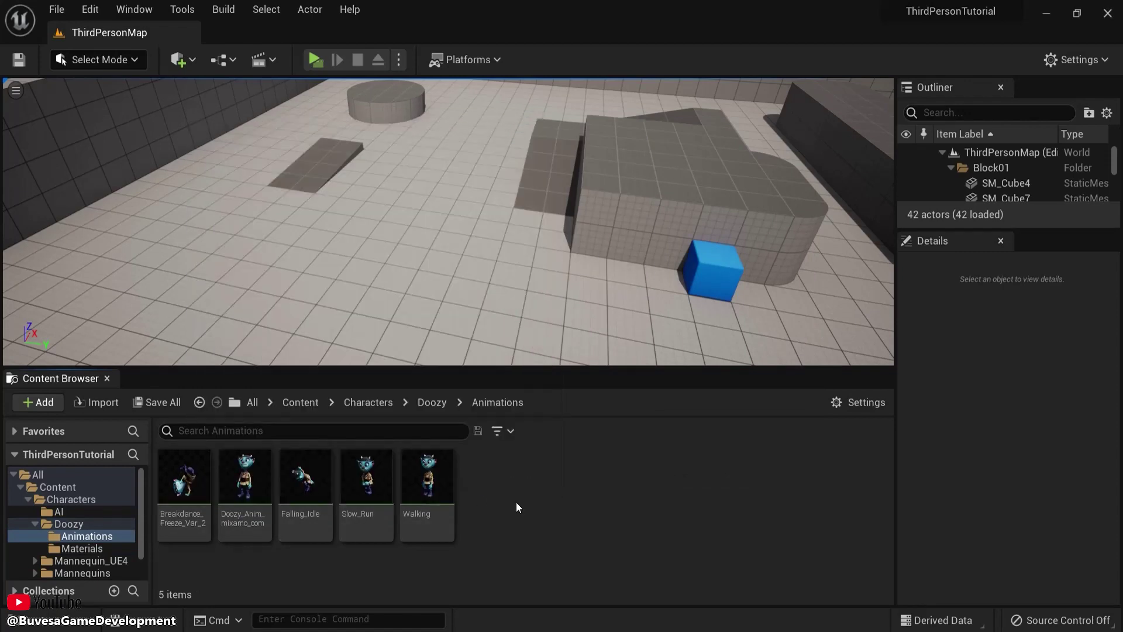
right_click(516, 502)
mouse_move(571, 408)
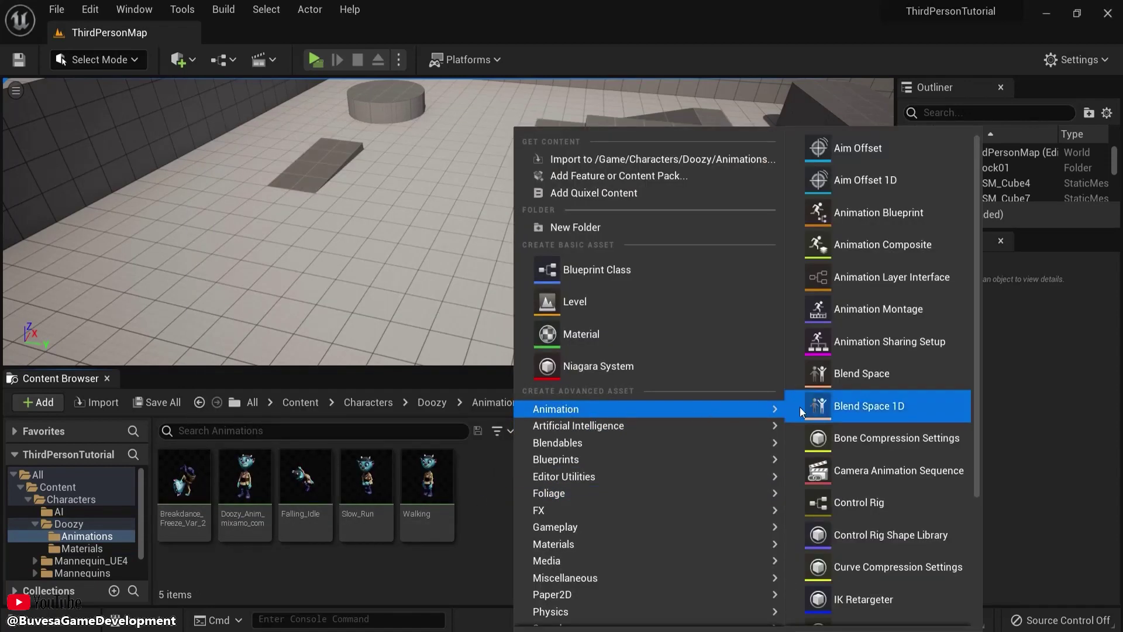
left_click(862, 215)
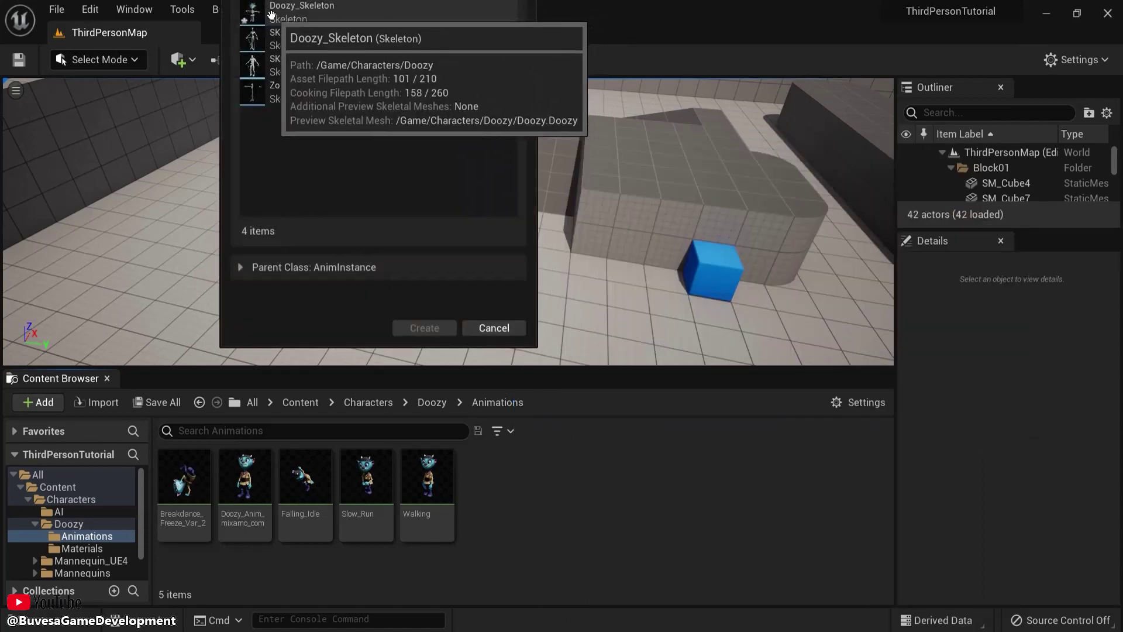
left_click(271, 14)
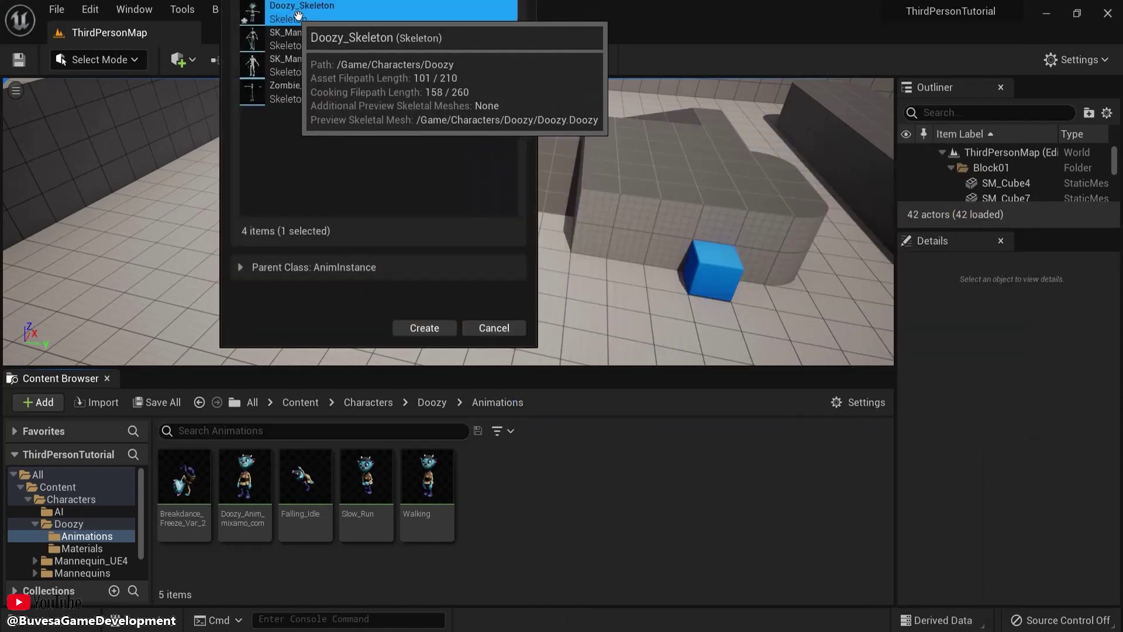
left_click(419, 327)
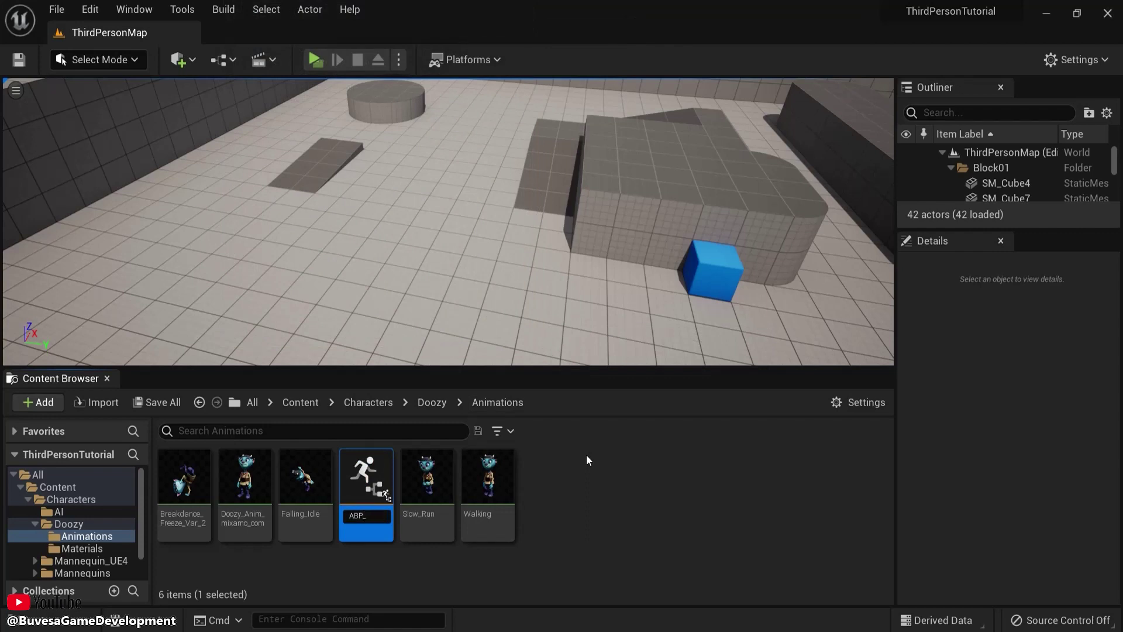
key("Return")
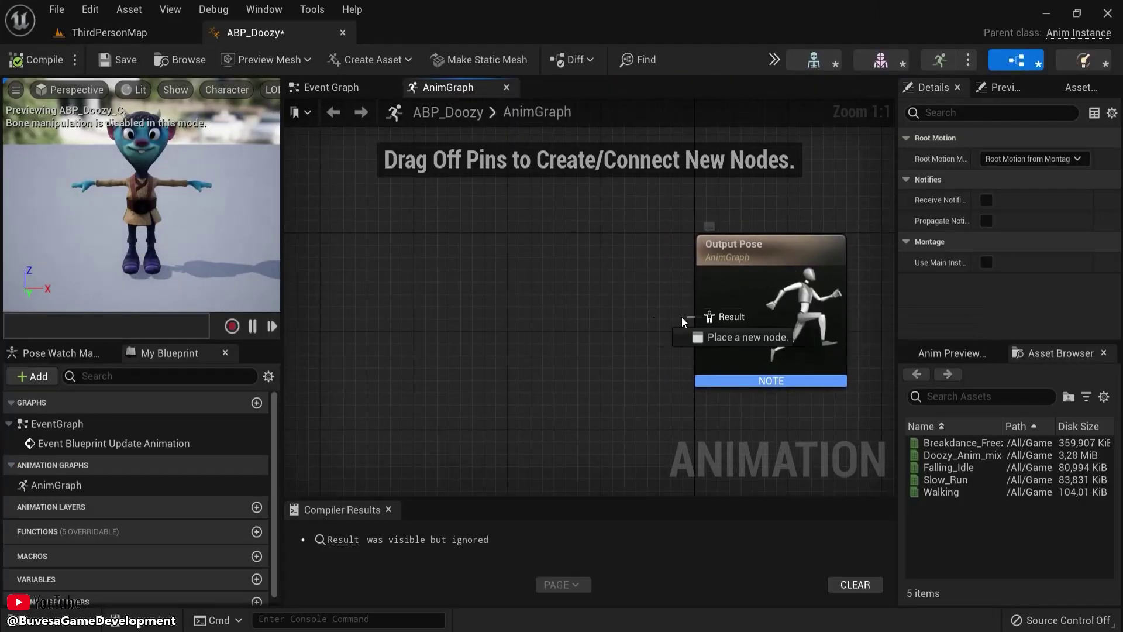
Add a new state machine to the AnimGraph, connected to the Output Pose result, and place it beside that node.
left_click_drag(654, 317, 591, 329)
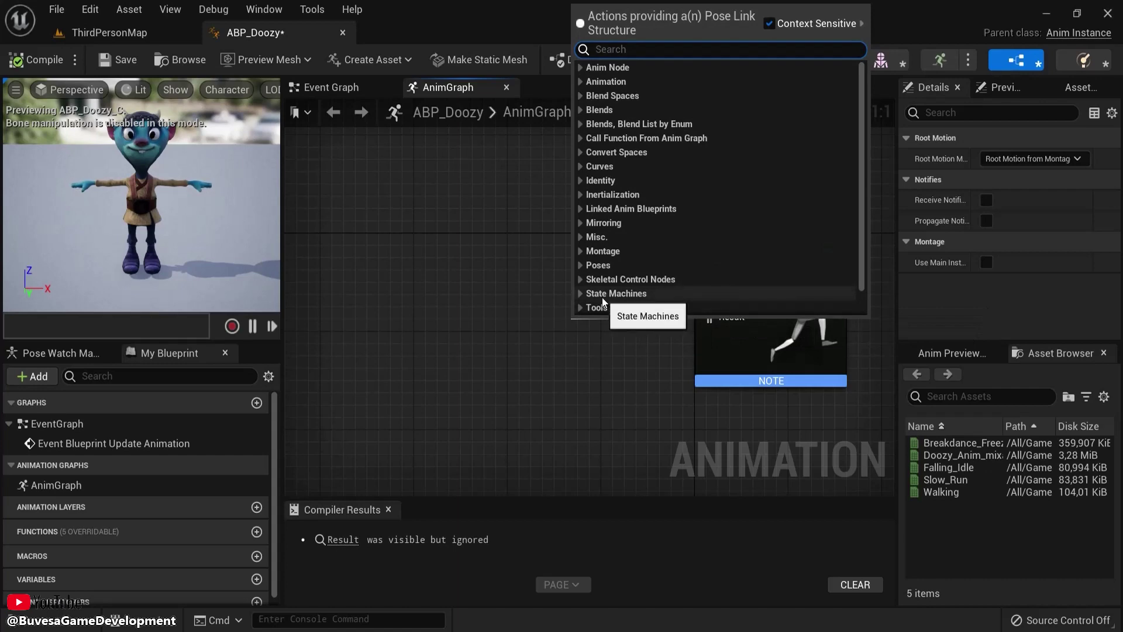
type("state machine")
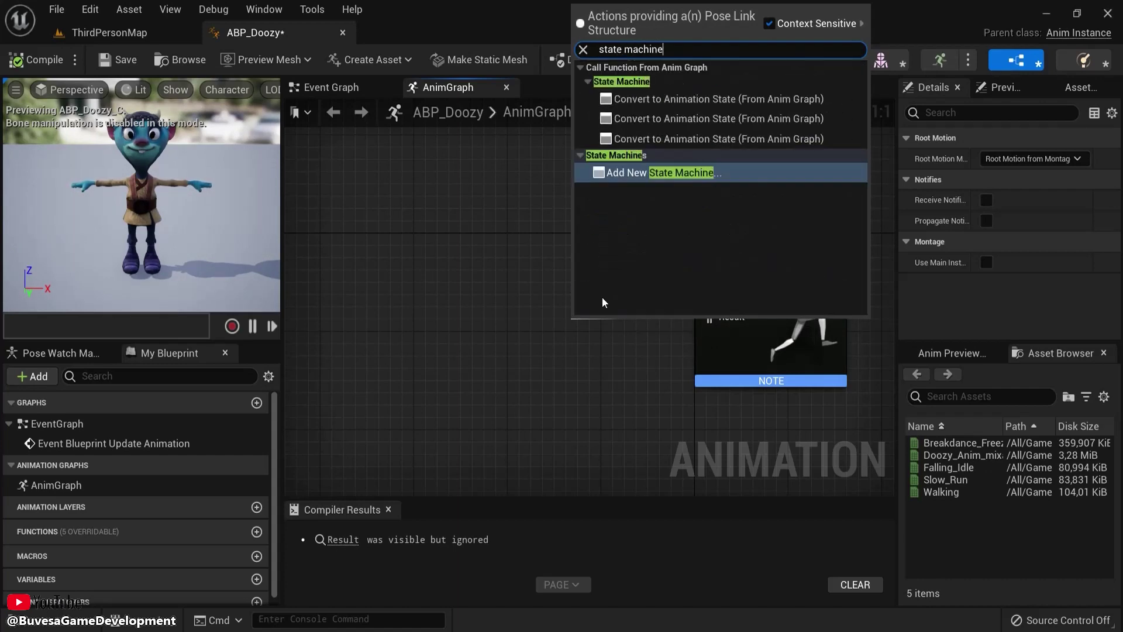
left_click(641, 176)
left_click_drag(599, 324, 505, 277)
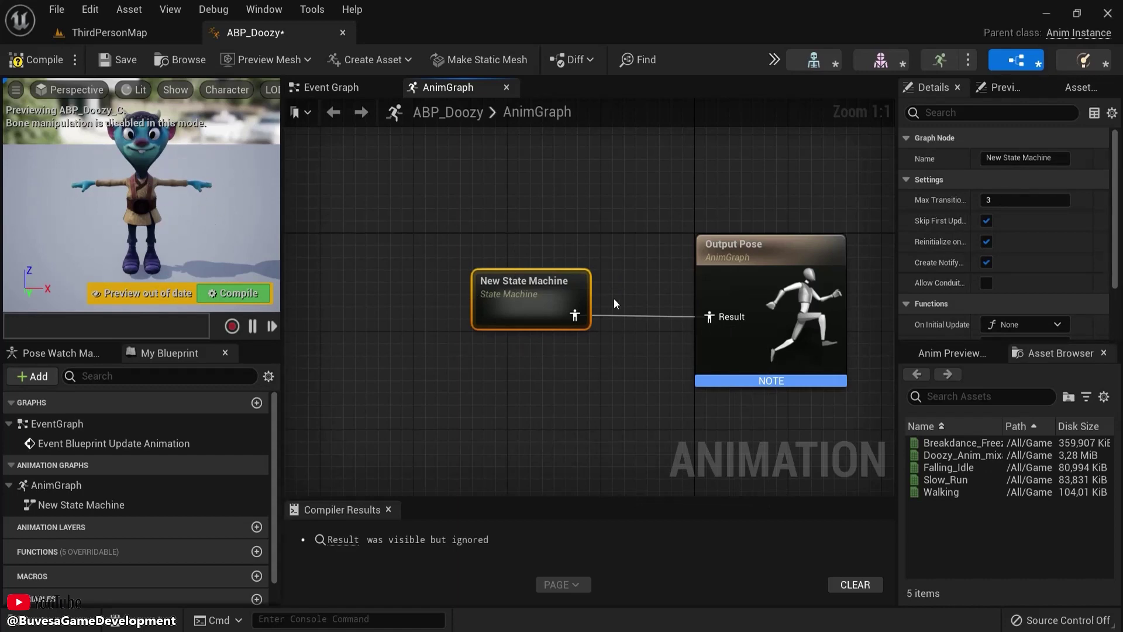
left_click(742, 258)
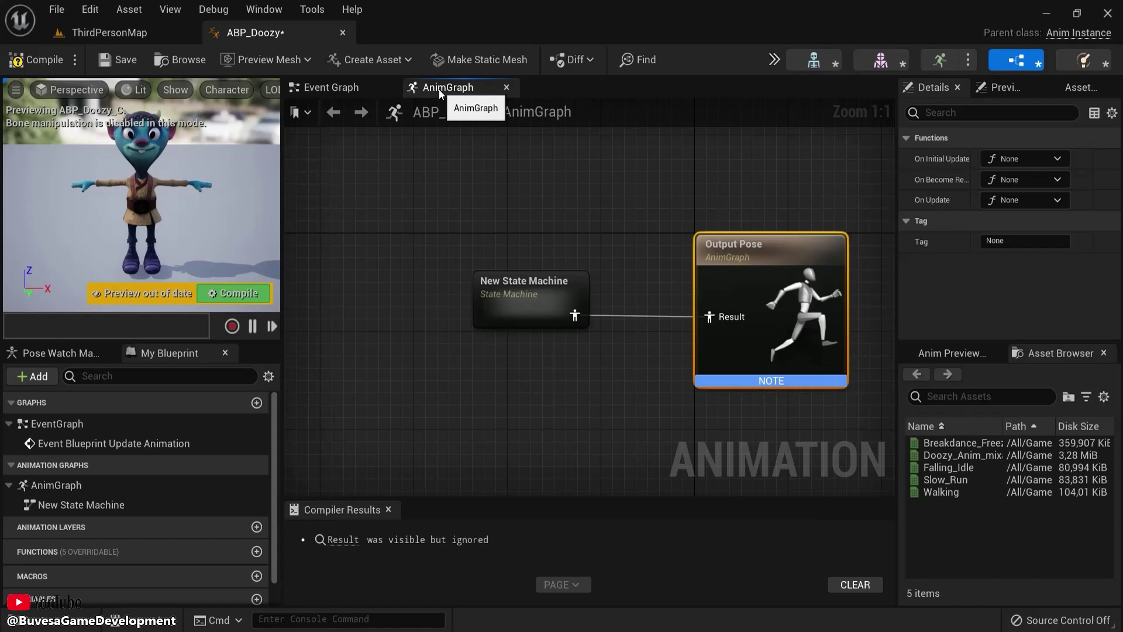
In the Event Graph, add an Is Valid node executed from Event Blueprint Update Animation and align it beside the event.
left_click(318, 85)
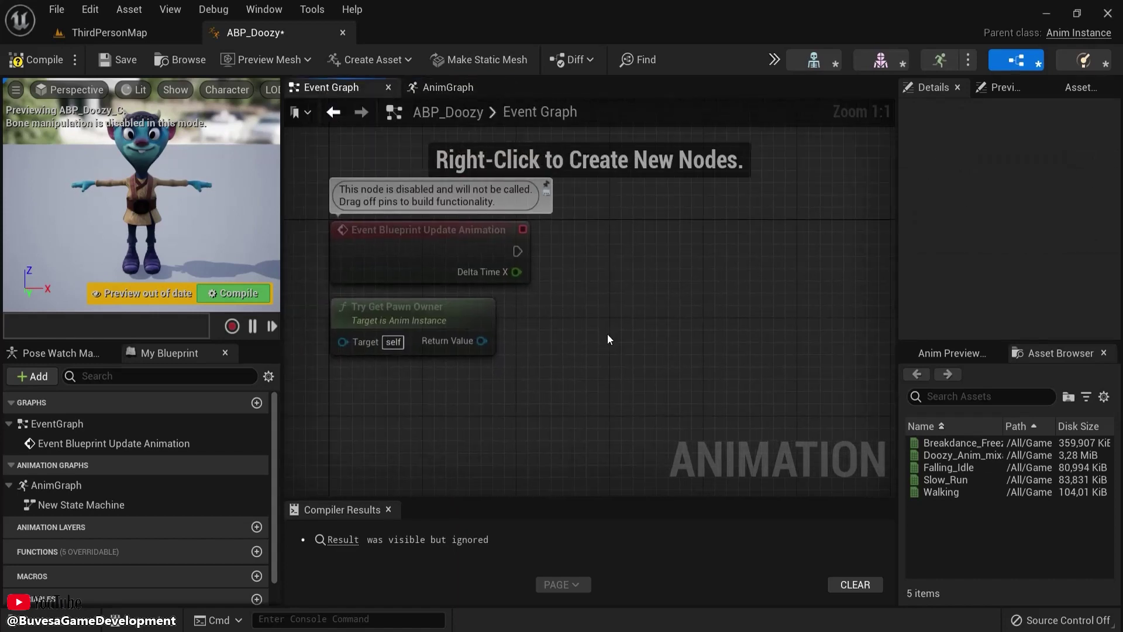
right_click_drag(588, 300, 571, 301)
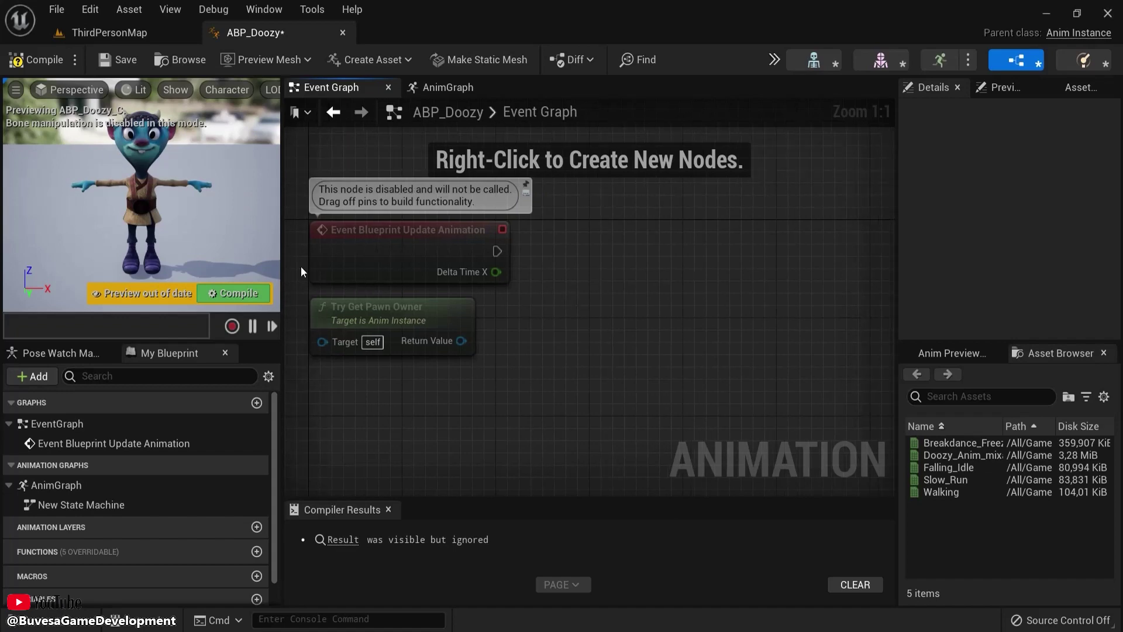
left_click_drag(496, 251, 560, 252)
type("is valid")
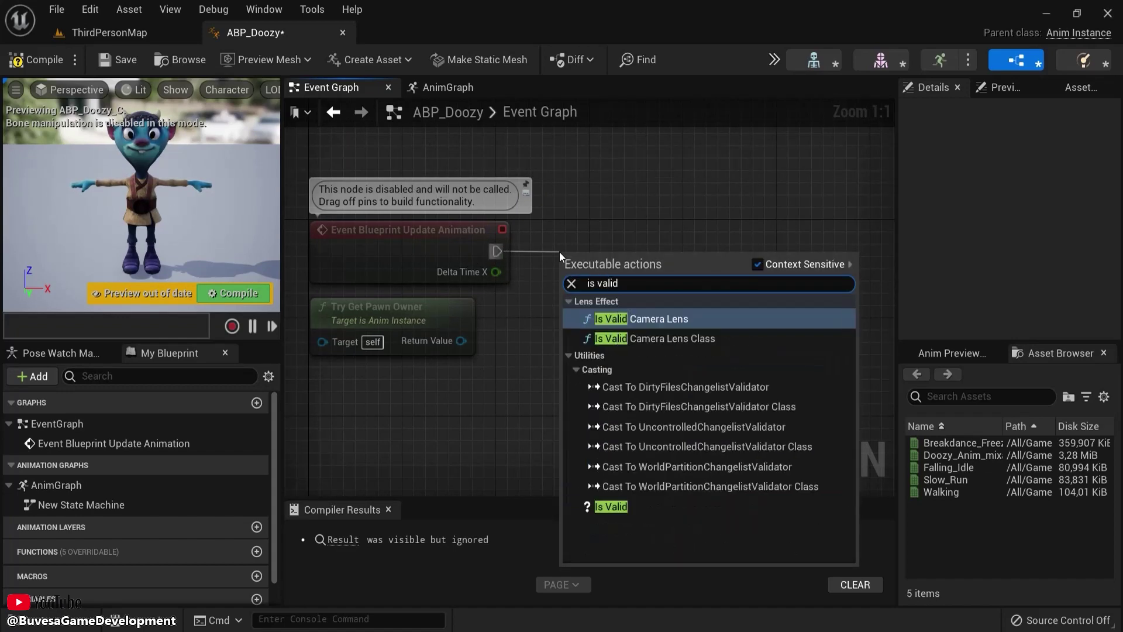
left_click(621, 505)
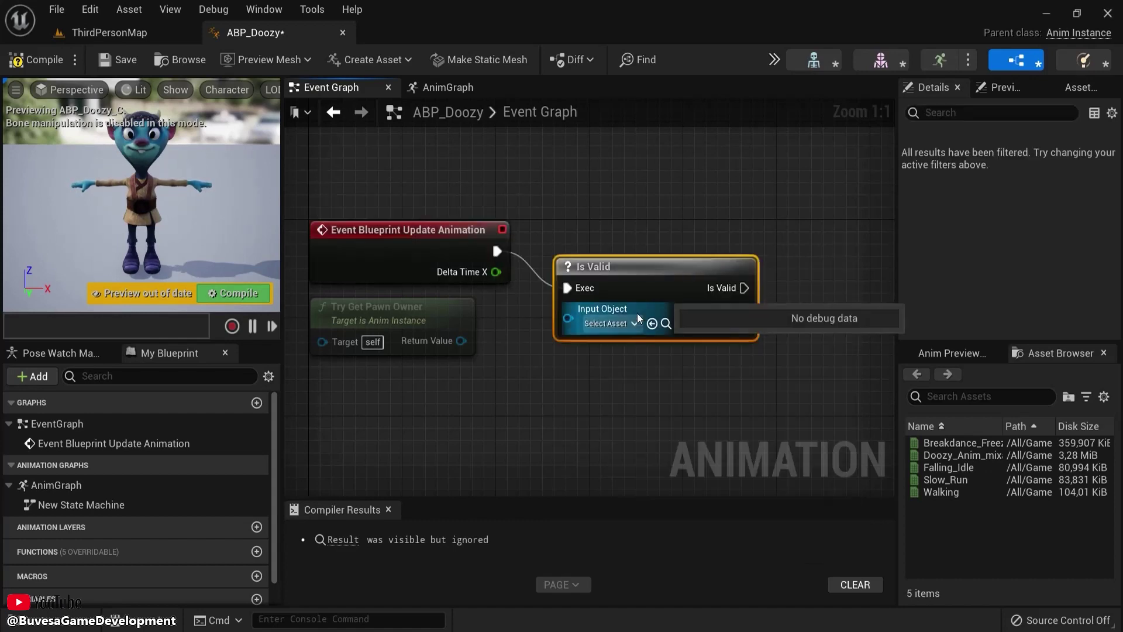
left_click_drag(634, 261, 644, 229)
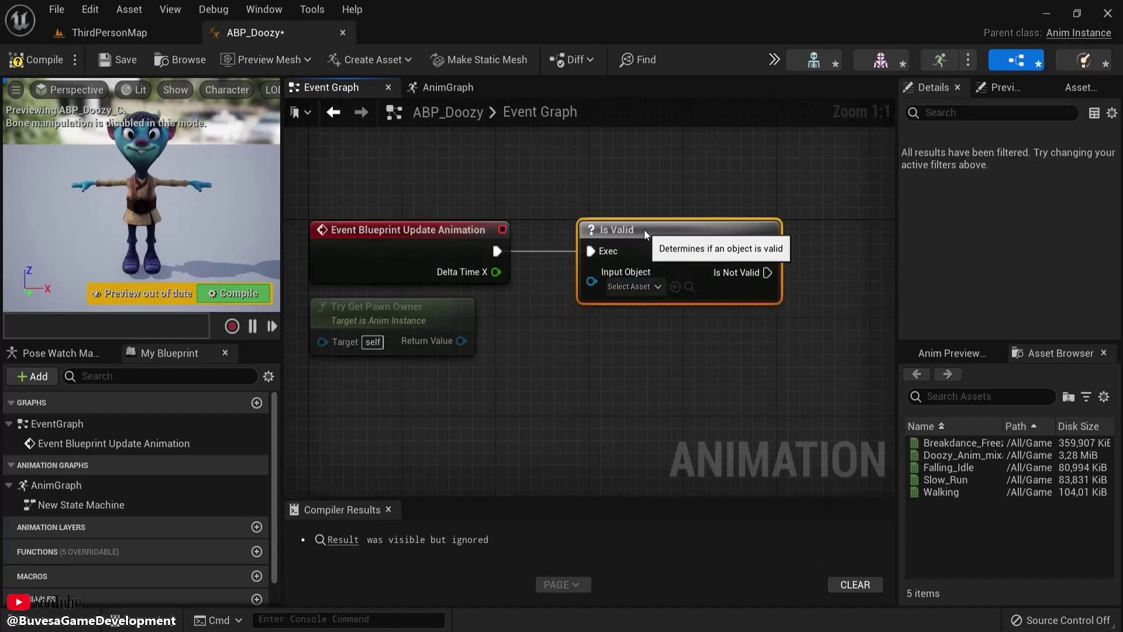
Connect Try Get Pawn Owner's return value to the Is Valid input object and place the node slightly lower.
left_click(346, 316)
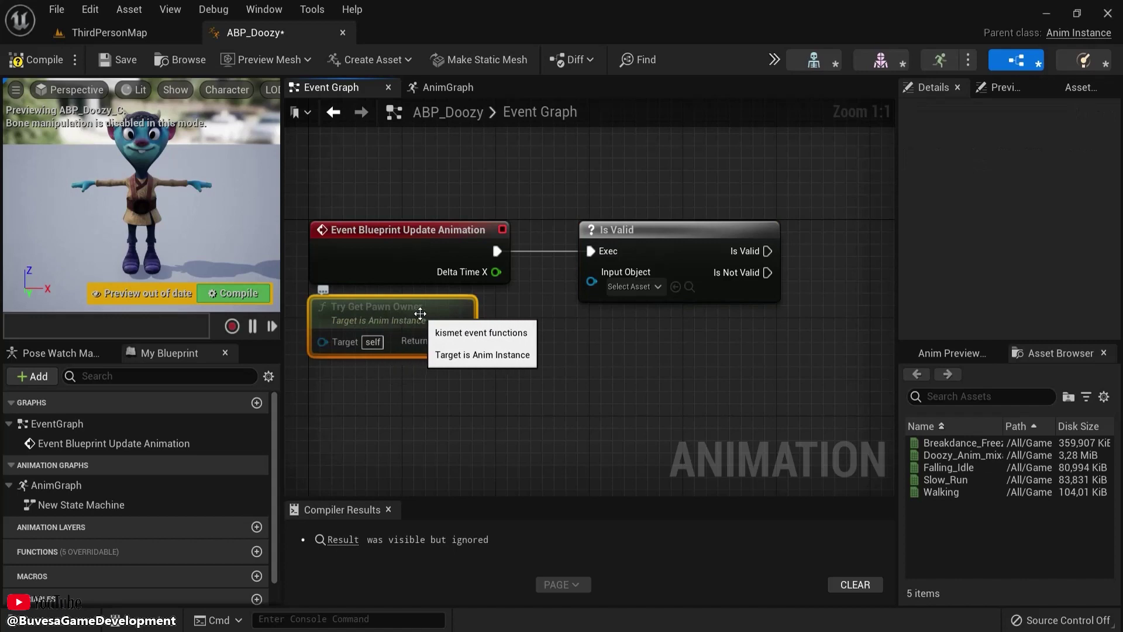
left_click_drag(460, 341, 594, 280)
mouse_move(468, 307)
left_mouse_down()
mouse_move(456, 319)
mouse_move(466, 327)
left_mouse_up()
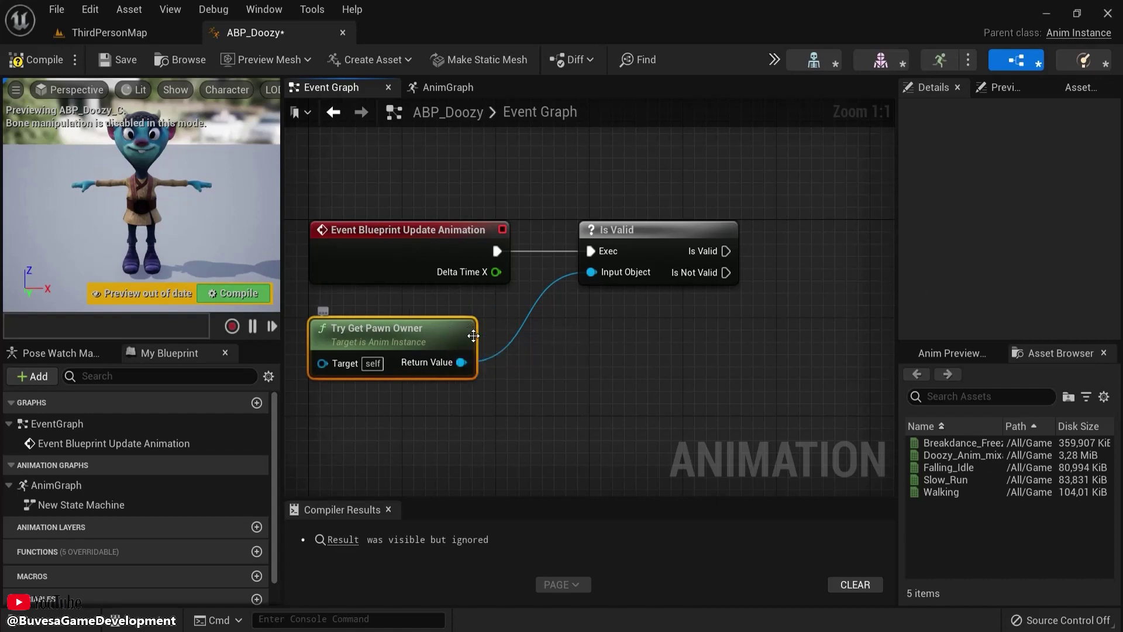
Add a Get Movement Component node fed by Try Get Pawn Owner and place it below Is Valid.
right_click_drag(664, 400, 641, 375)
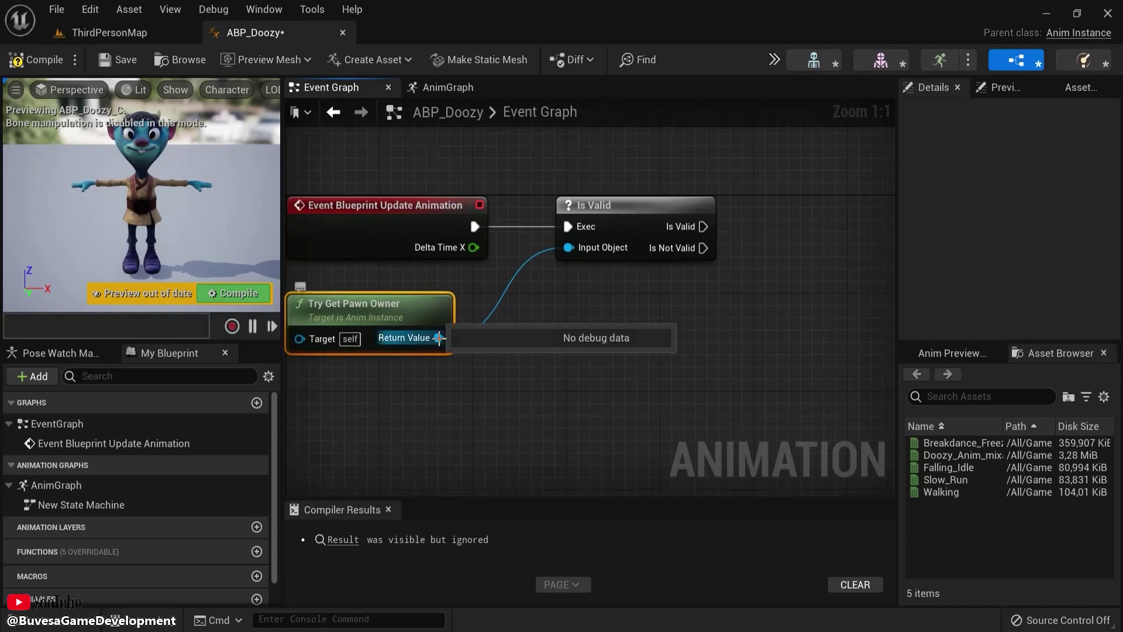
left_click_drag(439, 338, 590, 338)
type("get movem")
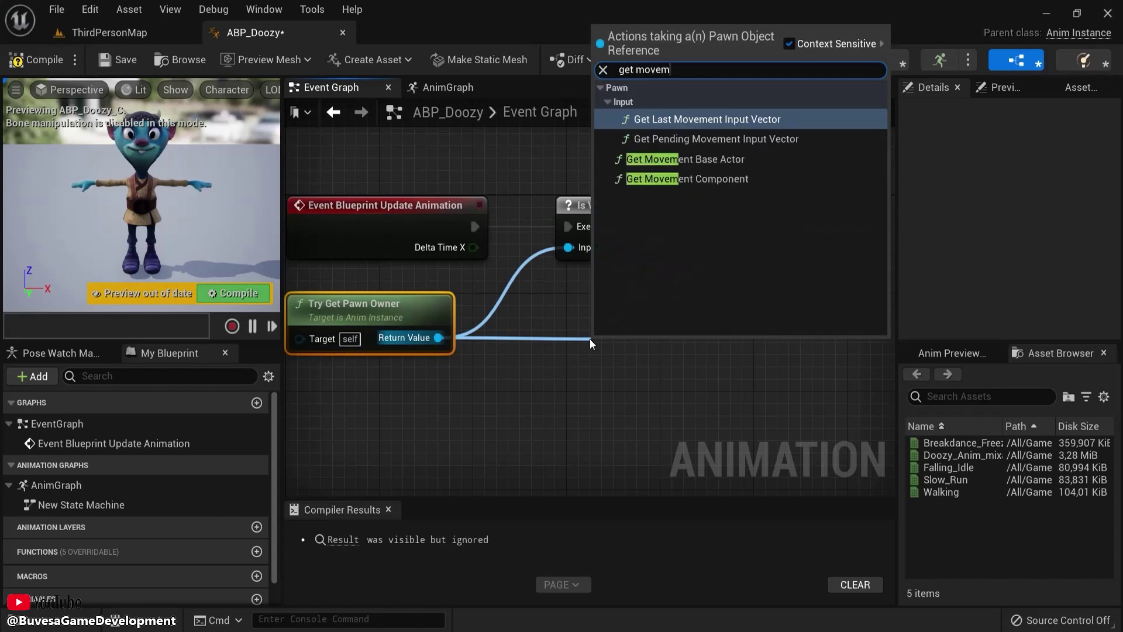
left_click(687, 178)
left_click_drag(668, 346, 631, 307)
Add an Is Falling node fed by Get Movement Component's return value and align it beside that node.
right_click_drag(719, 361, 605, 347)
left_click_drag(596, 336, 686, 332)
type("is falling")
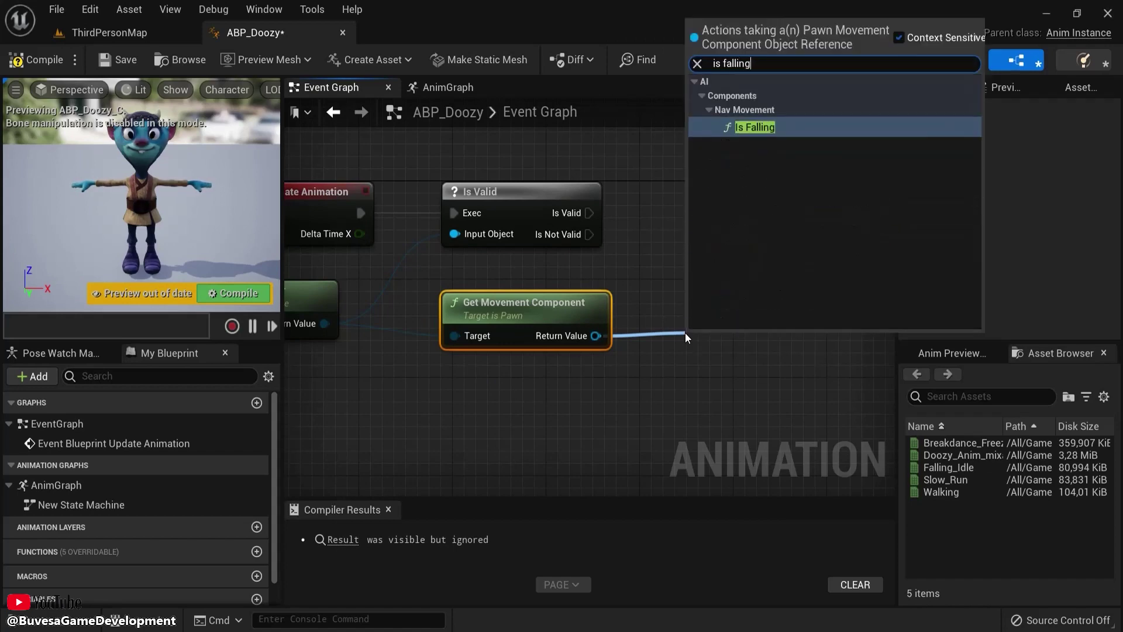
left_click(740, 128)
left_click_drag(749, 314, 734, 297)
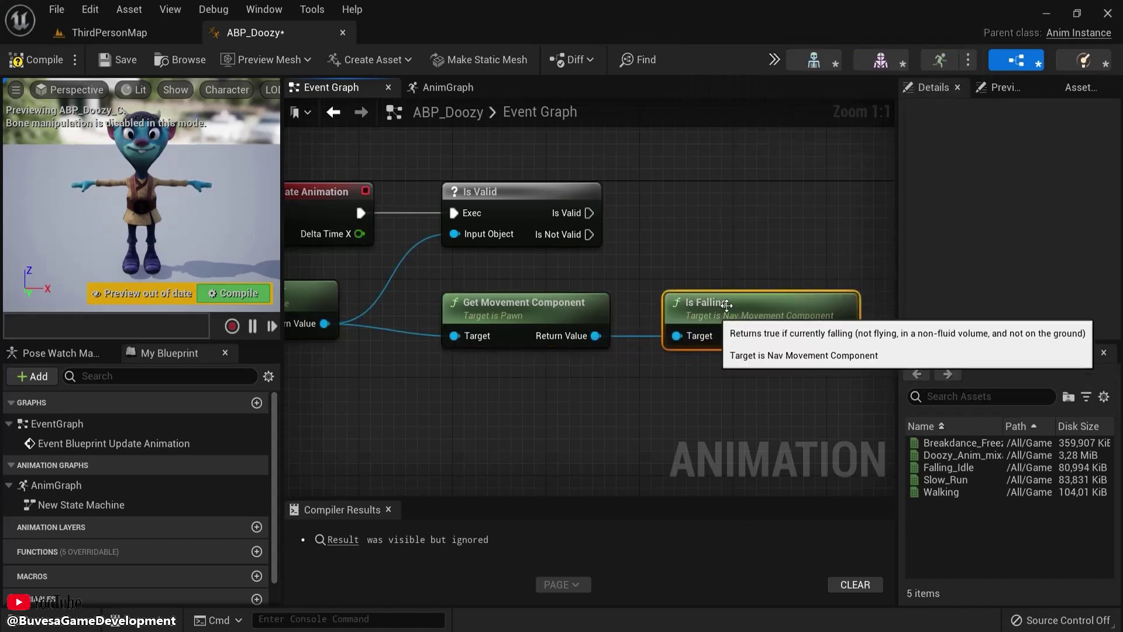
right_click_drag(797, 287, 659, 278)
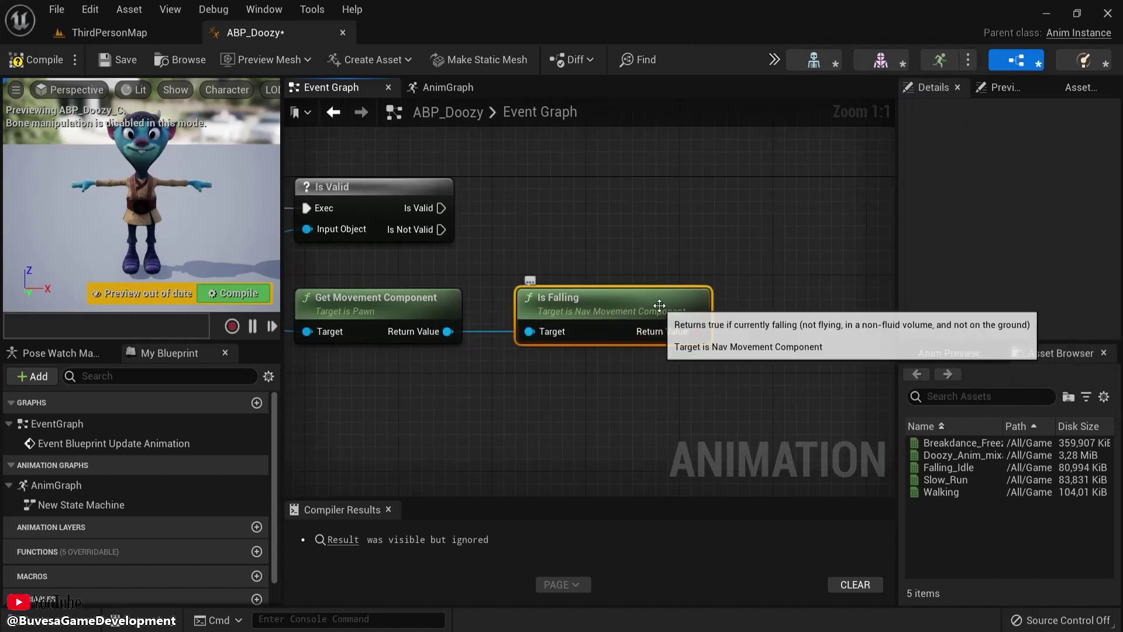
left_click_drag(659, 305, 647, 304)
Promote Is Falling's return value to a variable named IsInAir? and execute its SET node from the Is Valid output.
right_click(685, 332)
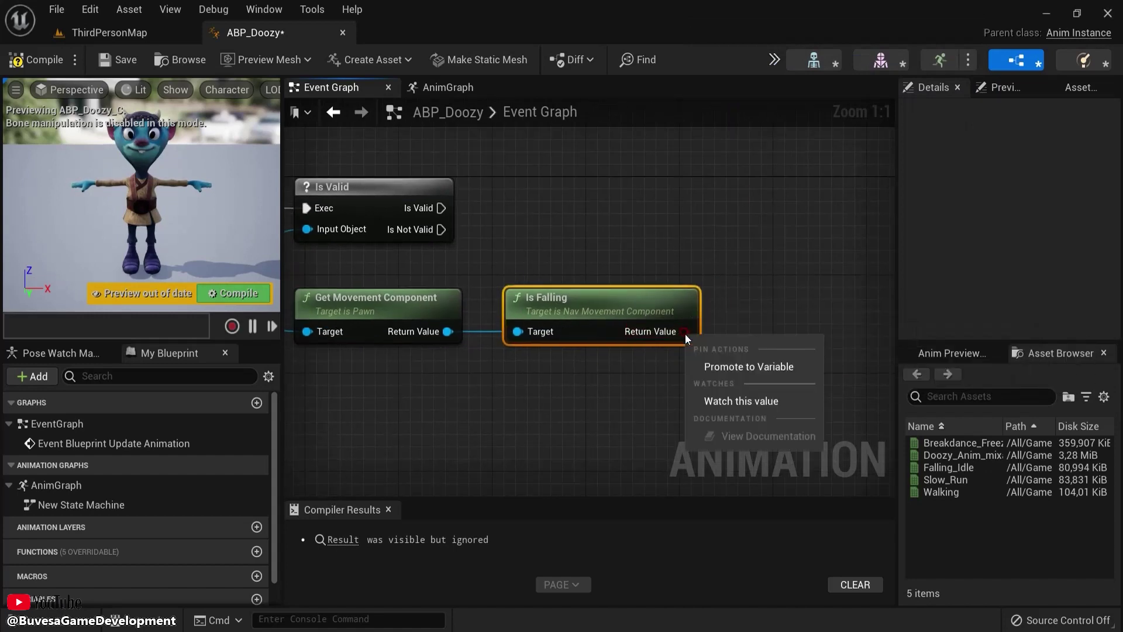
left_click(739, 367)
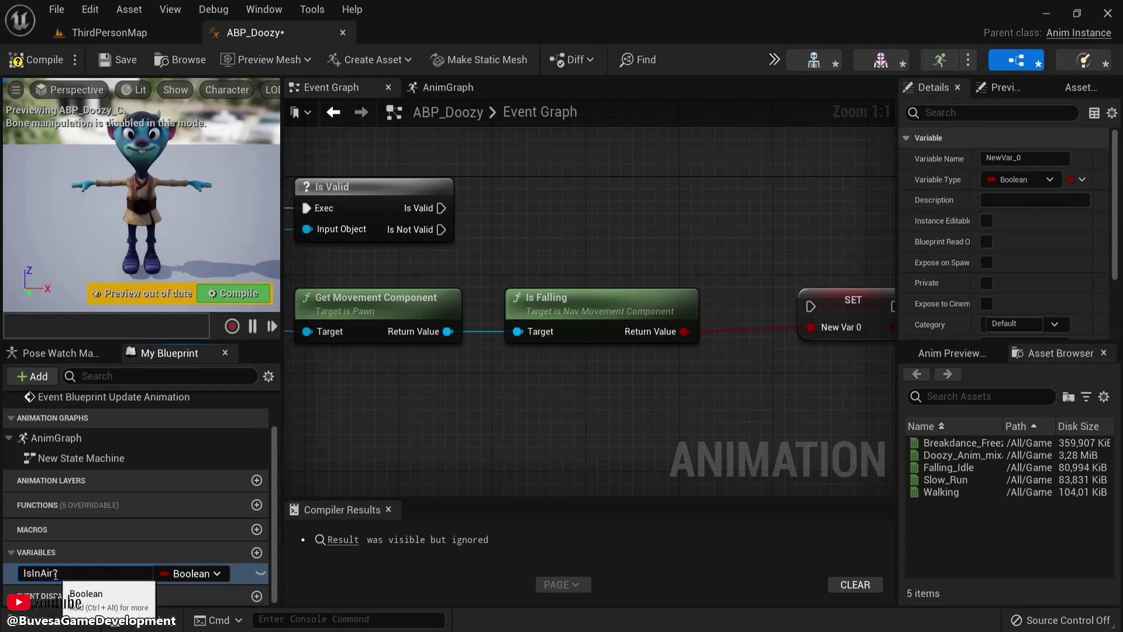
type("IsInAir?")
key("Return")
left_click_drag(839, 297, 441, 208)
left_click_drag(822, 202, 810, 202)
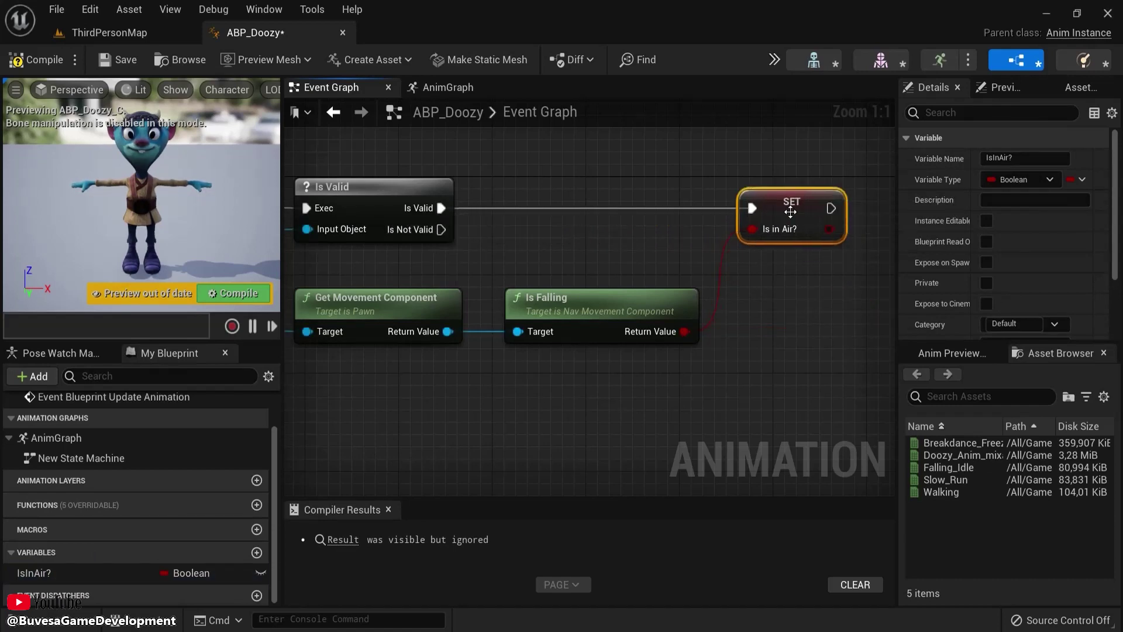
Add a Get Velocity node fed by Try Get Pawn Owner's return value, below Get Movement Component.
right_click_drag(577, 345, 846, 264)
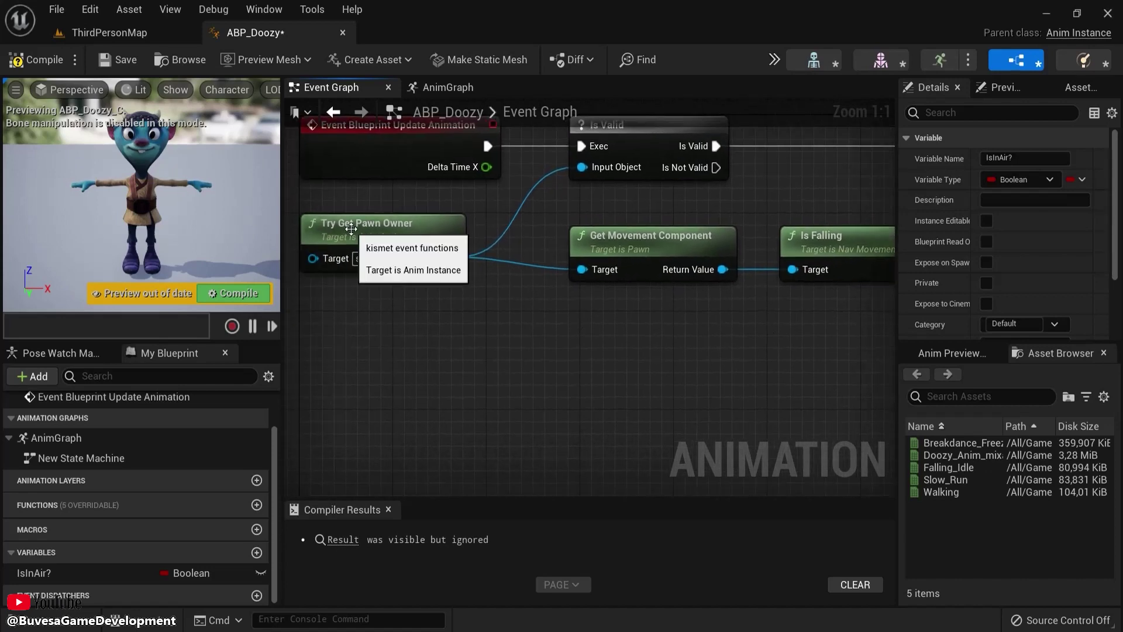
left_click_drag(452, 257, 595, 357)
type("et ve")
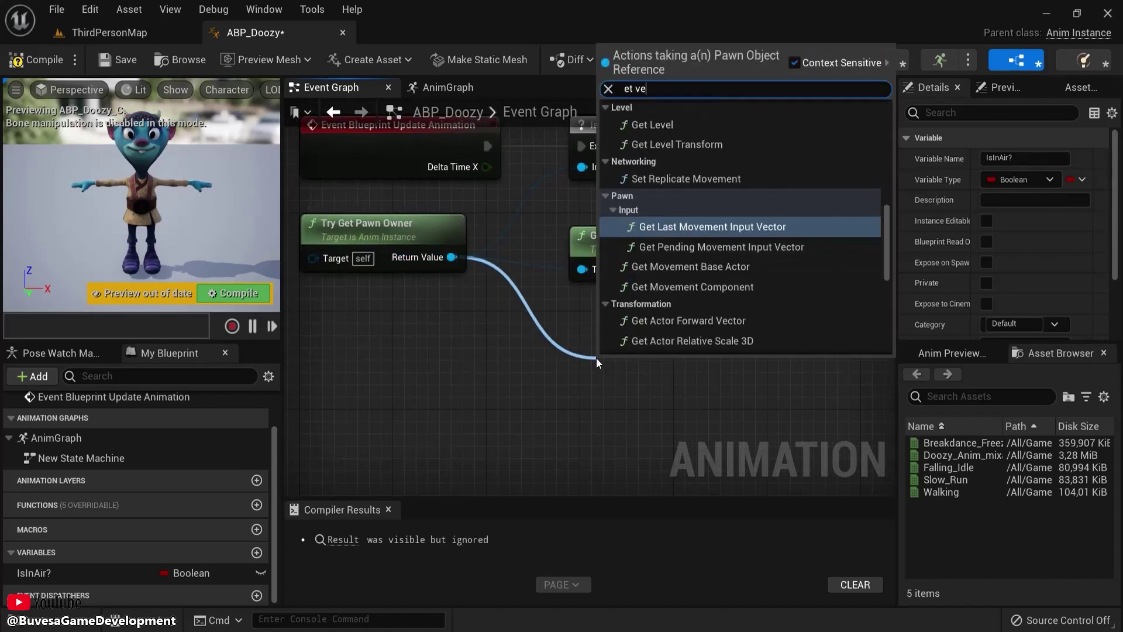
key("BackSpace")
key("BackSpace")
key("BackSpace")
key("BackSpace")
key("BackSpace")
type("get veloc")
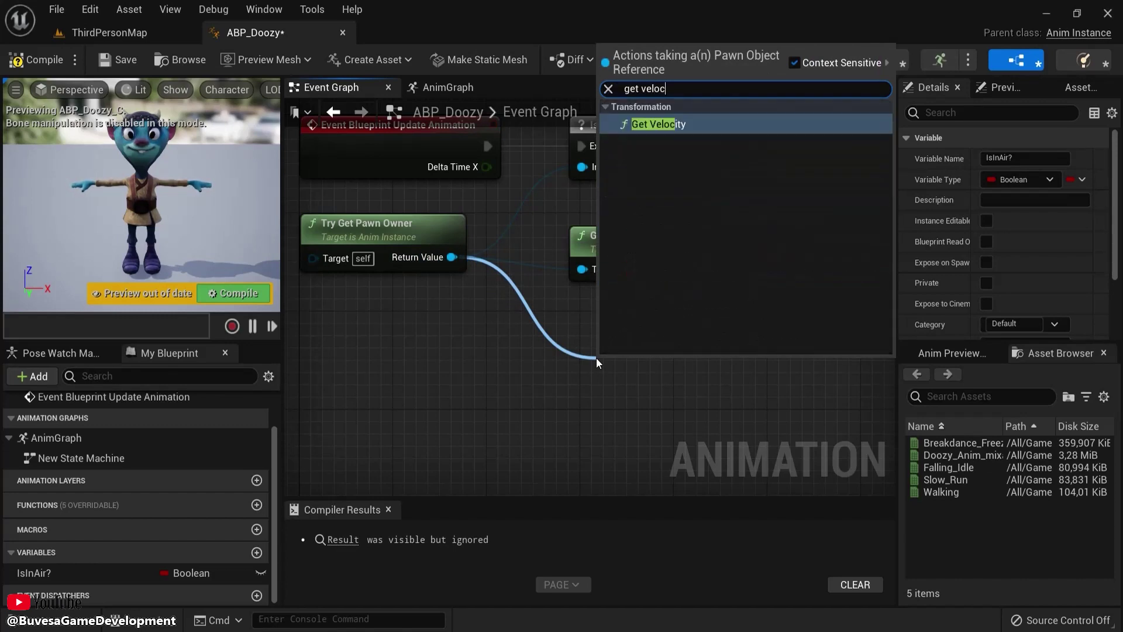
left_click(658, 124)
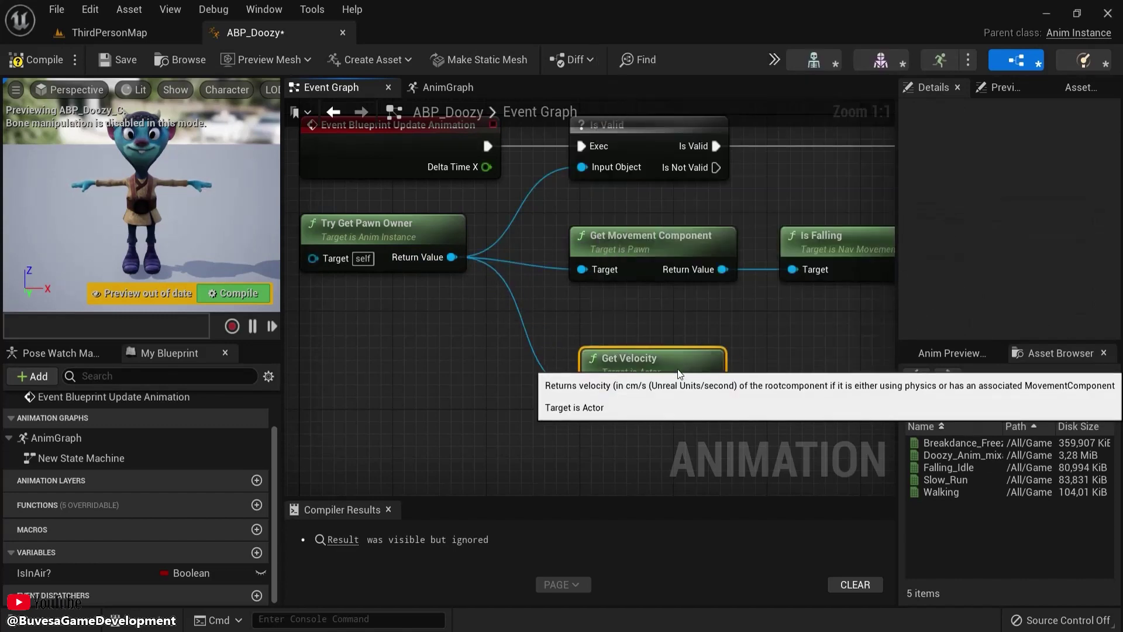
Add a Vector Length node fed by Get Velocity's return value and place it beside that node.
right_click_drag(676, 368, 528, 319)
left_click_drag(563, 342, 700, 350)
type("vector len")
left_click(784, 117)
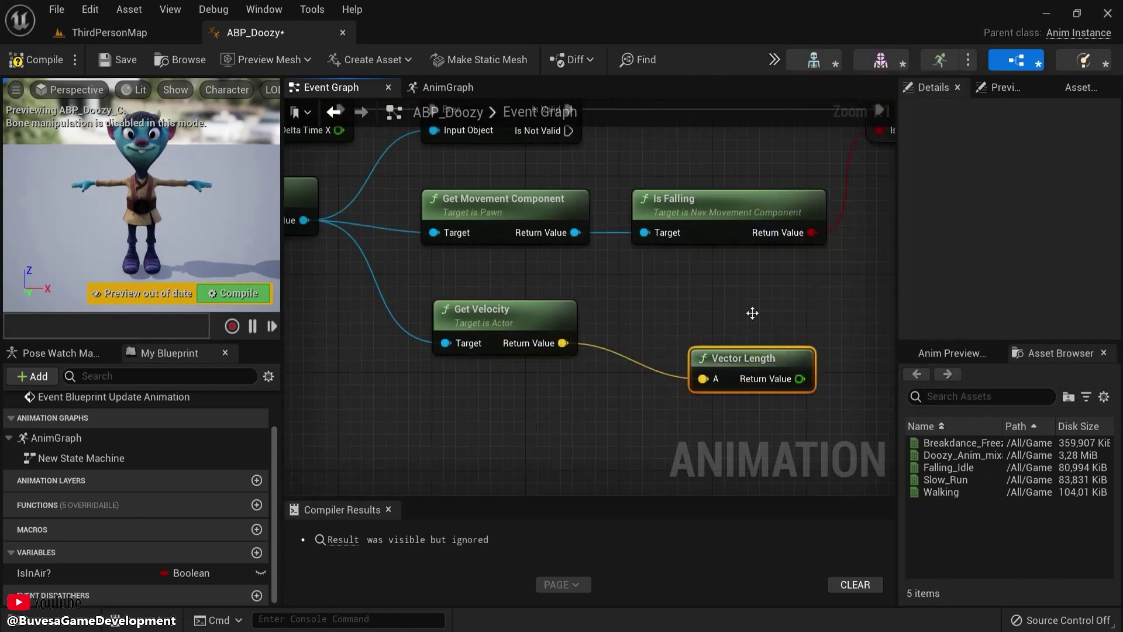
left_click_drag(757, 358, 752, 308)
Promote Vector Length's return value to a variable named Speed and execute its SET node after the IsInAir? SET node.
right_click_drag(857, 244, 646, 256)
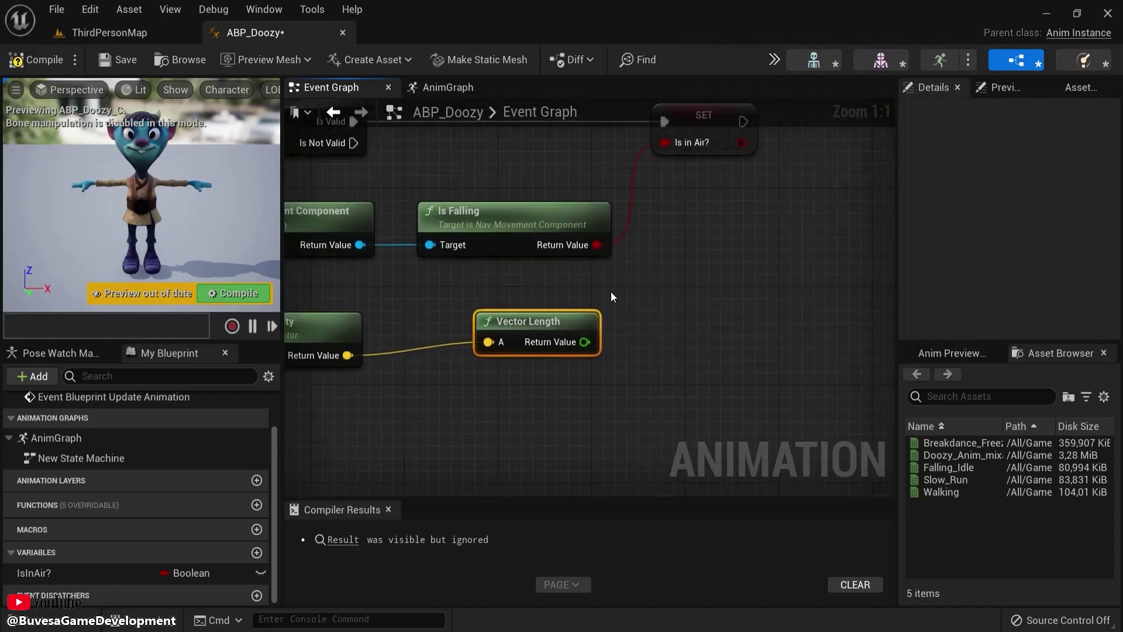
right_click(583, 342)
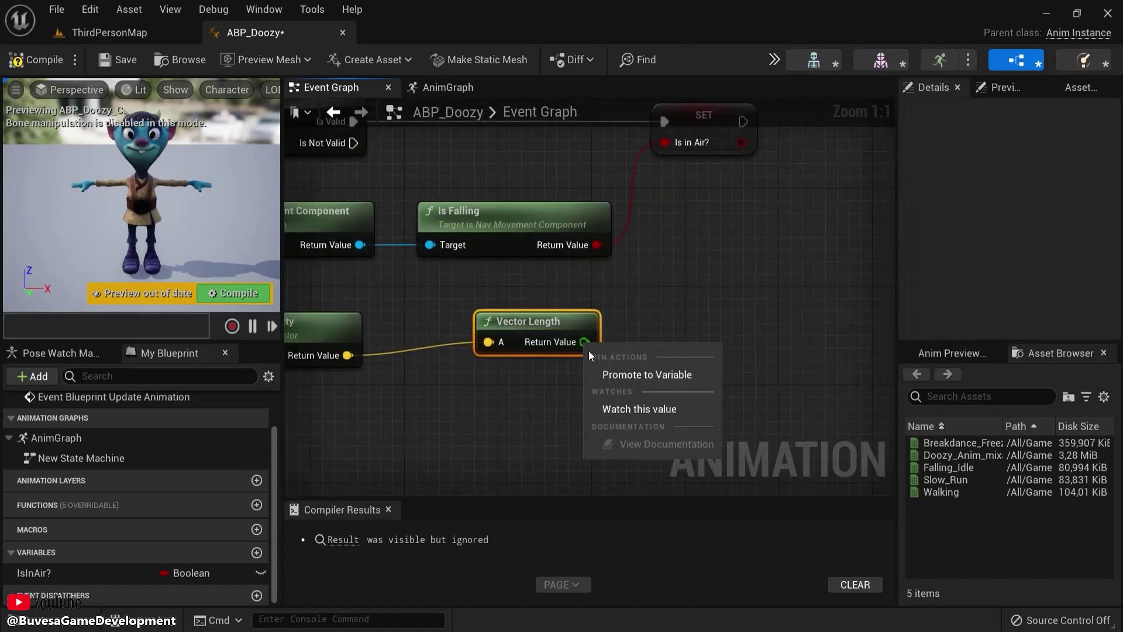
left_click(622, 376)
type("Speed")
key("Return")
right_click_drag(803, 262, 606, 369)
left_click_drag(614, 421, 552, 228)
Compile ABP_Doozy and read through the compiler results.
left_click(23, 59)
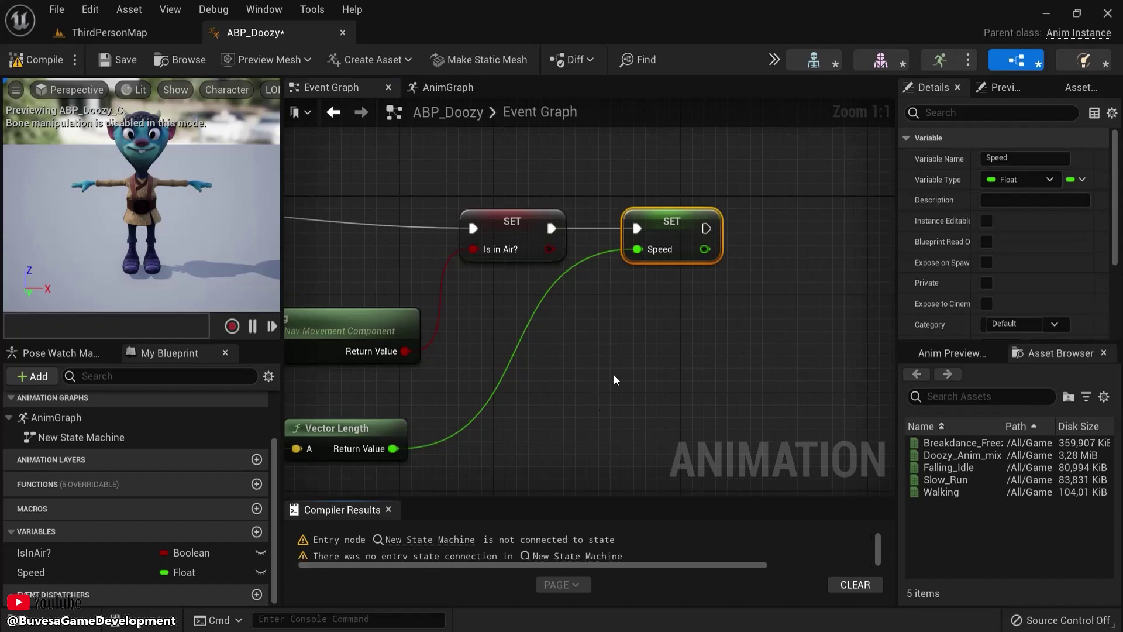
right_click_drag(613, 374, 669, 352)
scroll(589, 551, "down", 1)
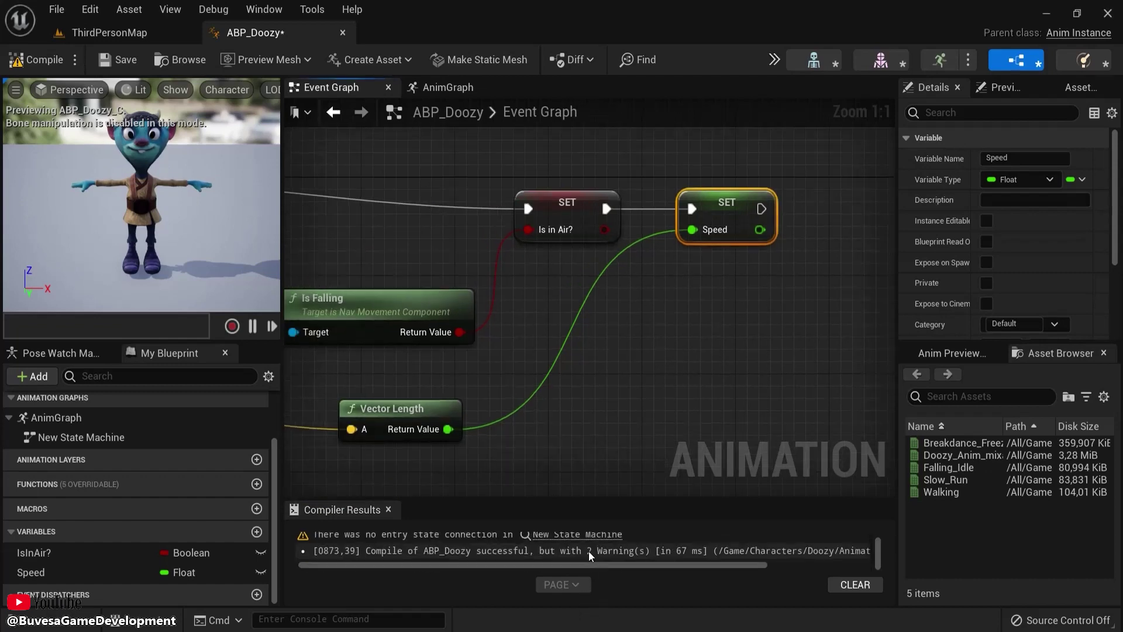
scroll(589, 551, "up", 1)
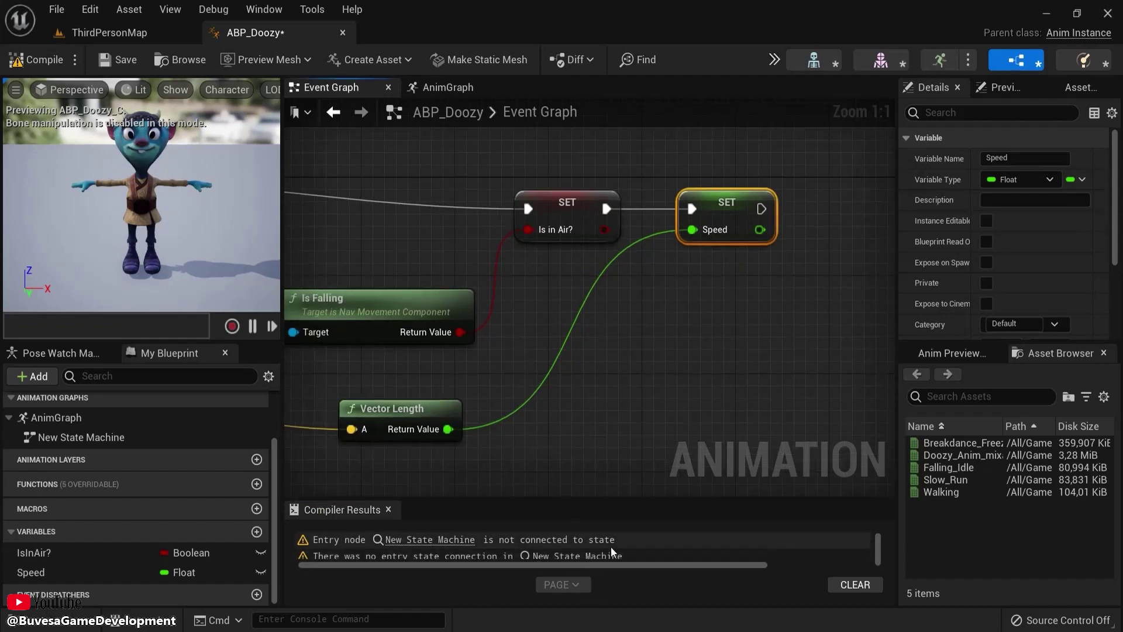
Open the AnimGraph's New State Machine and add a state named Idle Walk Run connected from Entry.
left_click(448, 88)
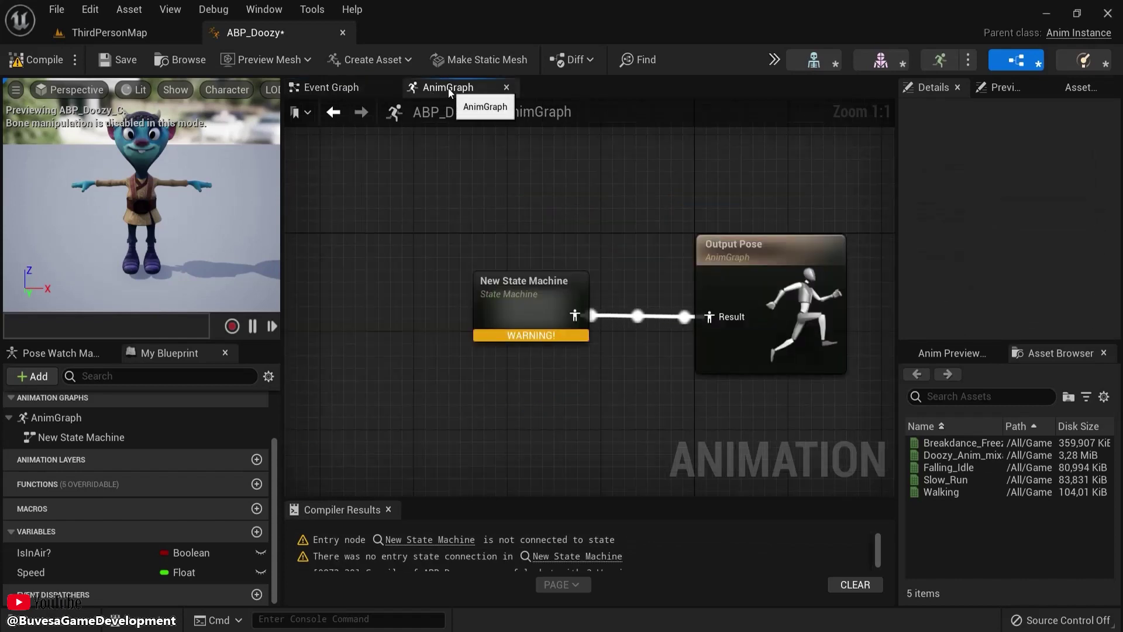
left_click(528, 281)
double_click(528, 281)
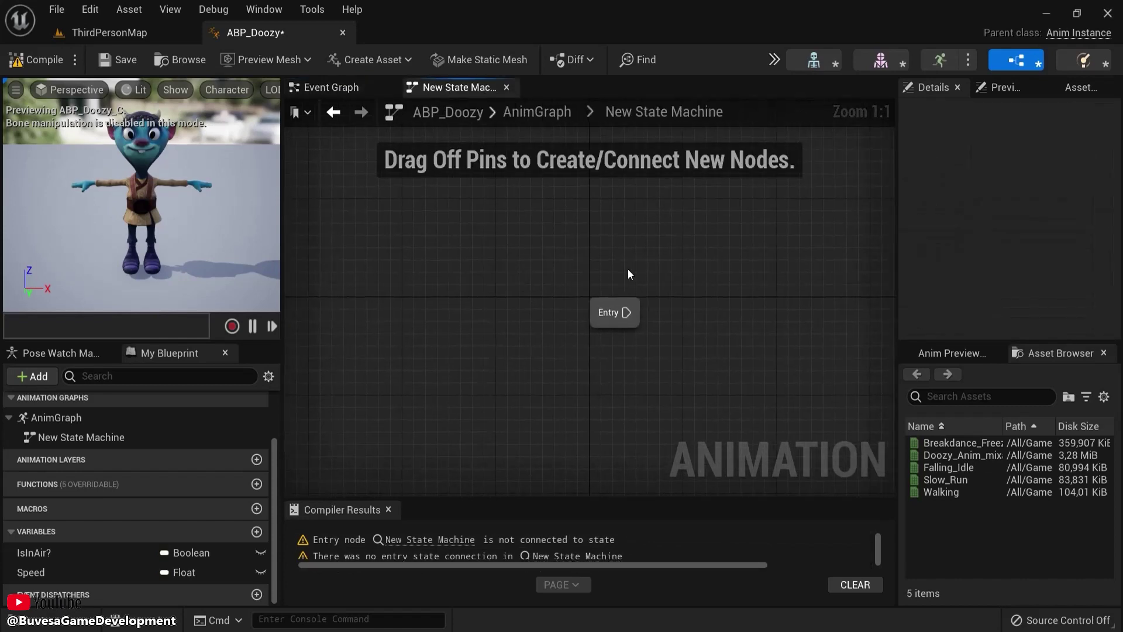
right_click_drag(654, 272, 443, 274)
left_click_drag(450, 345, 450, 346)
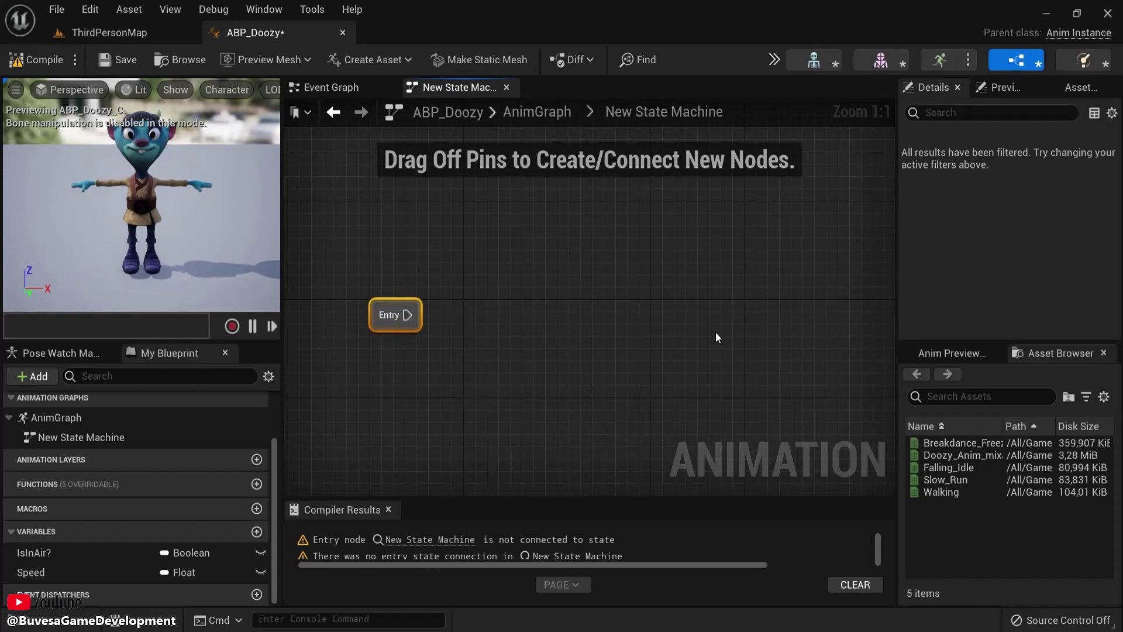
left_click_drag(408, 315, 510, 316)
left_click(538, 370)
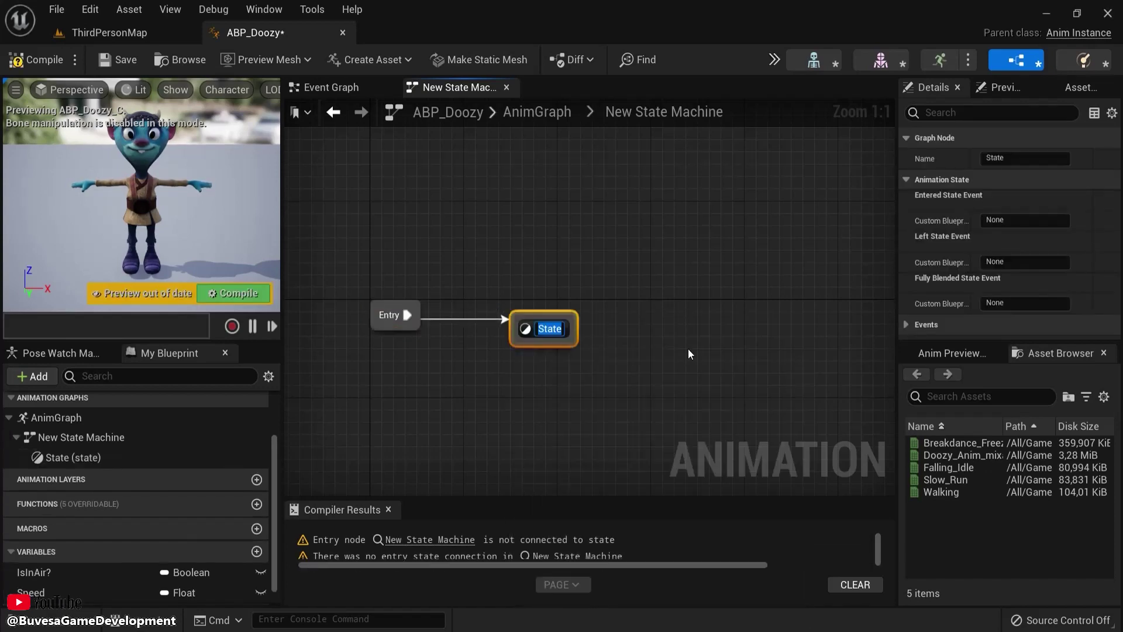
type("Idle W")
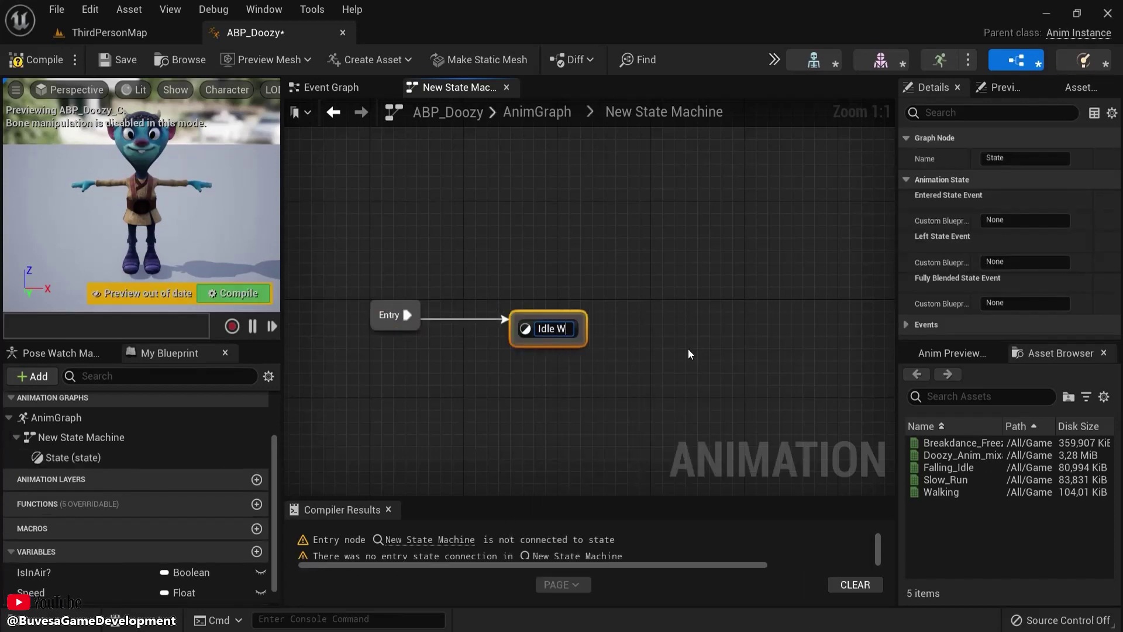
type("alk Run")
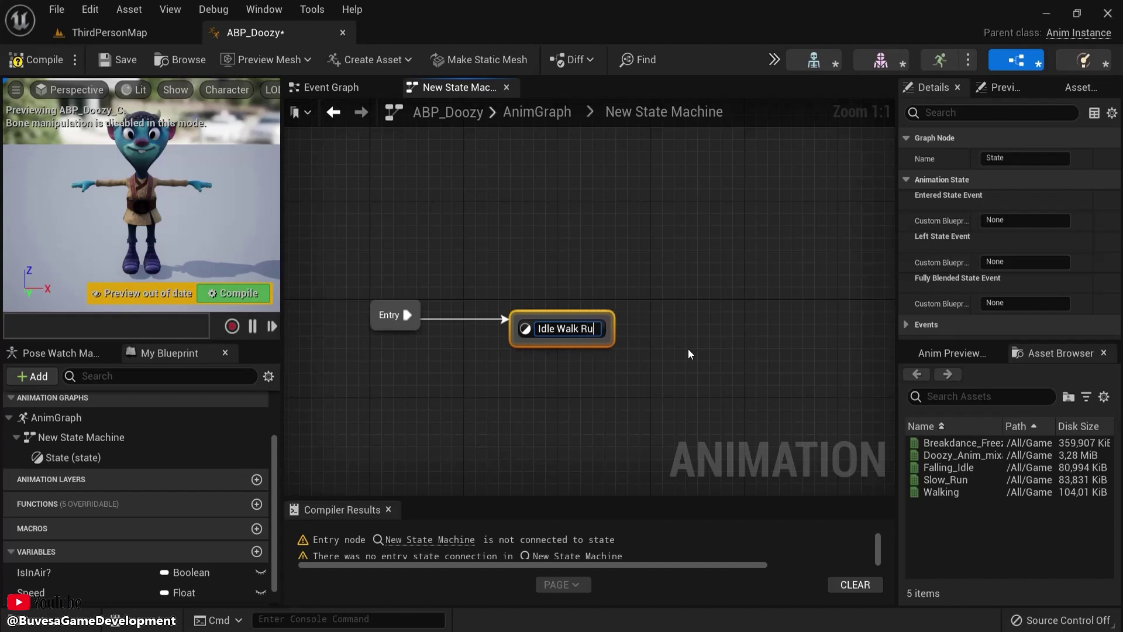
key("Return")
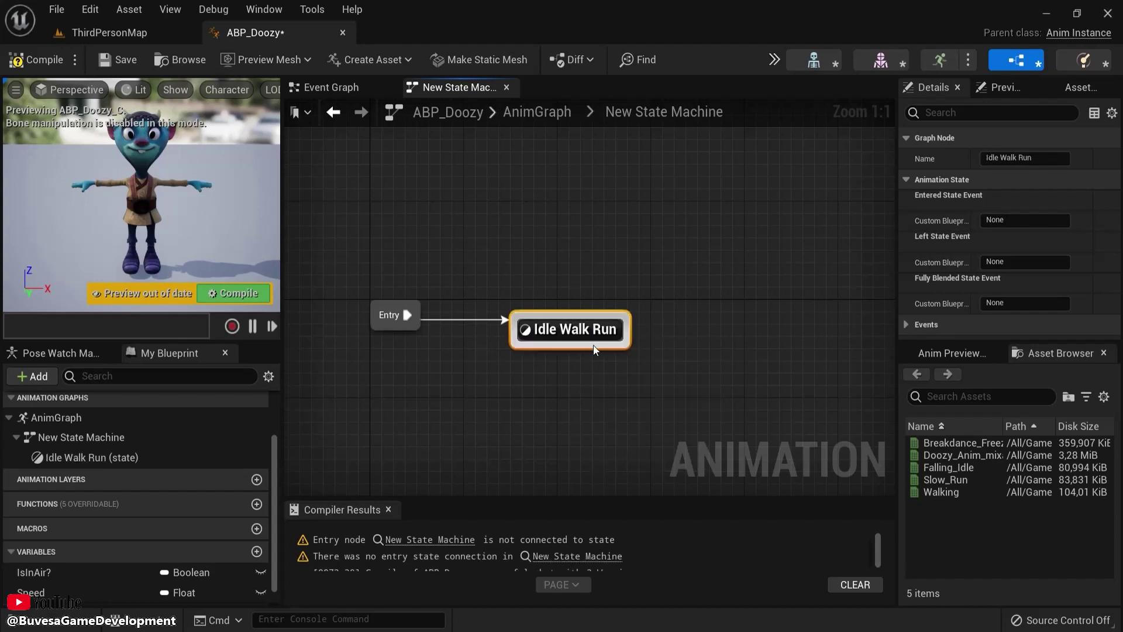
Add a Jump state with transitions from Idle Walk Run to Jump and back.
right_click_drag(650, 324, 571, 325)
left_click_drag(549, 330, 616, 318)
left_click(651, 66)
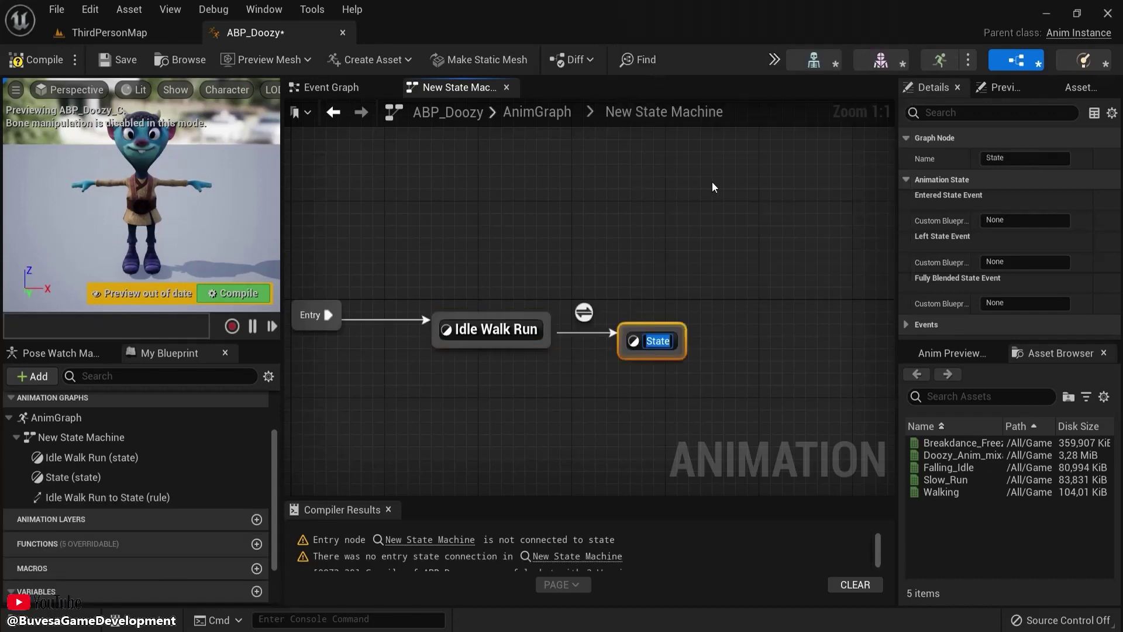
type("Jump")
key("Return")
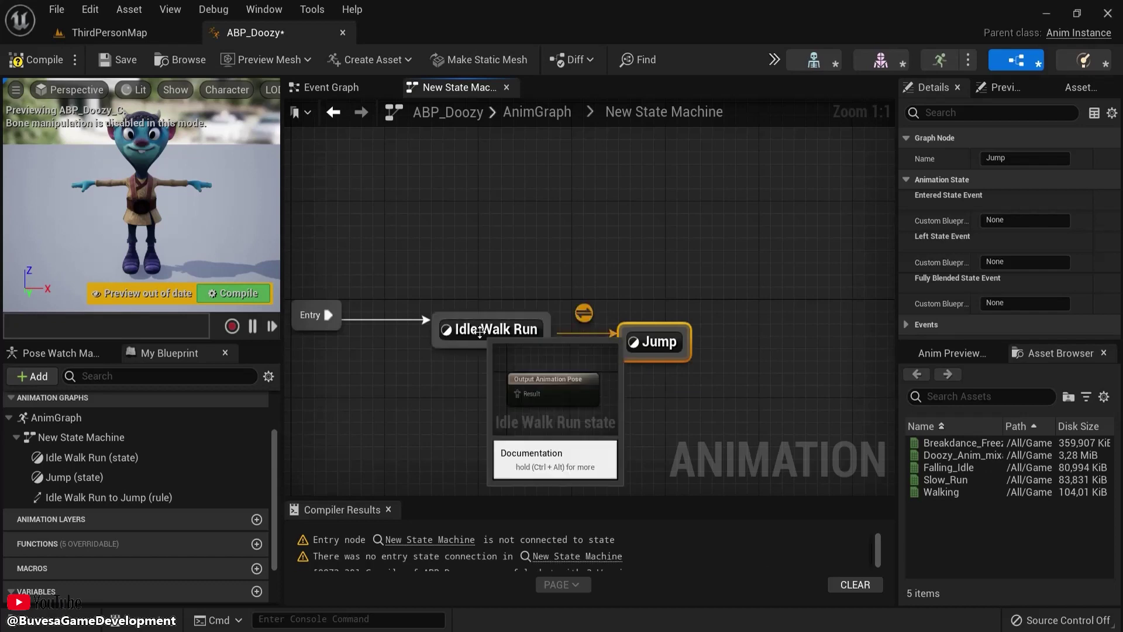
left_click_drag(620, 350, 503, 330)
left_click(458, 250)
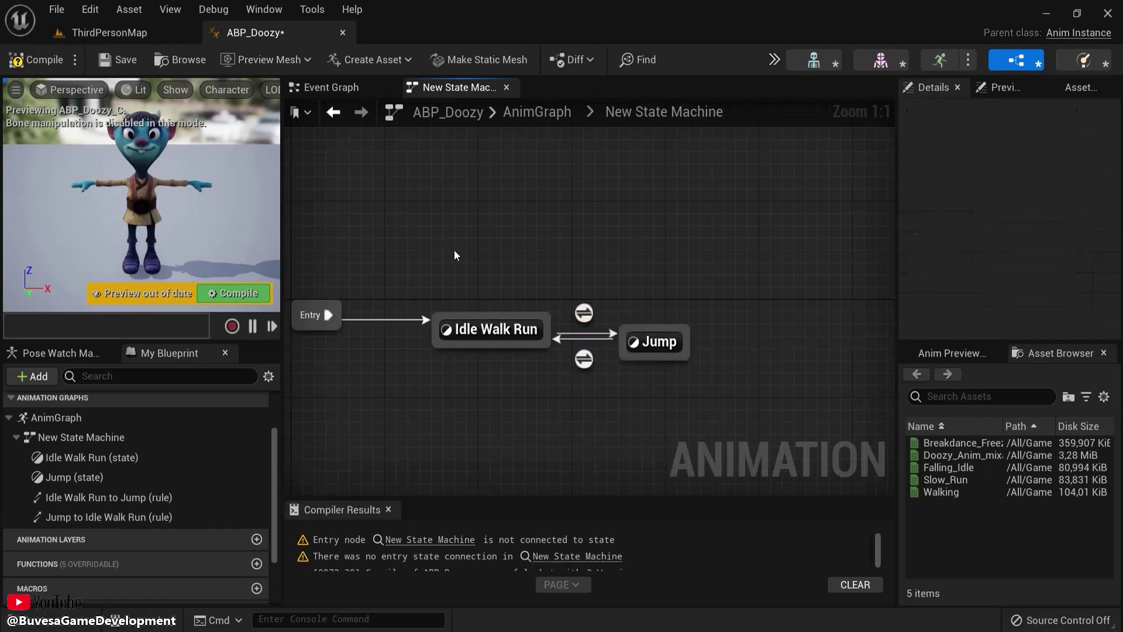
Browse the project content to the Animations folder inside Characters/Doozy.
right_click_drag(458, 251, 506, 214)
left_click_drag(427, 312, 427, 312)
left_click_drag(488, 218, 623, 373)
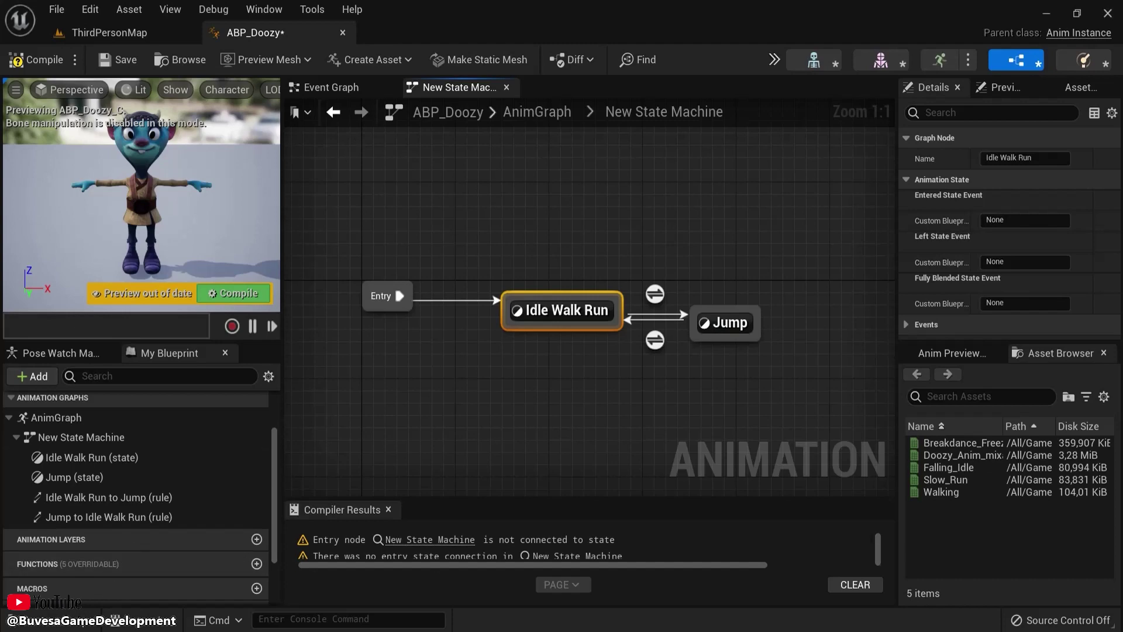
left_click(71, 620)
double_click(225, 485)
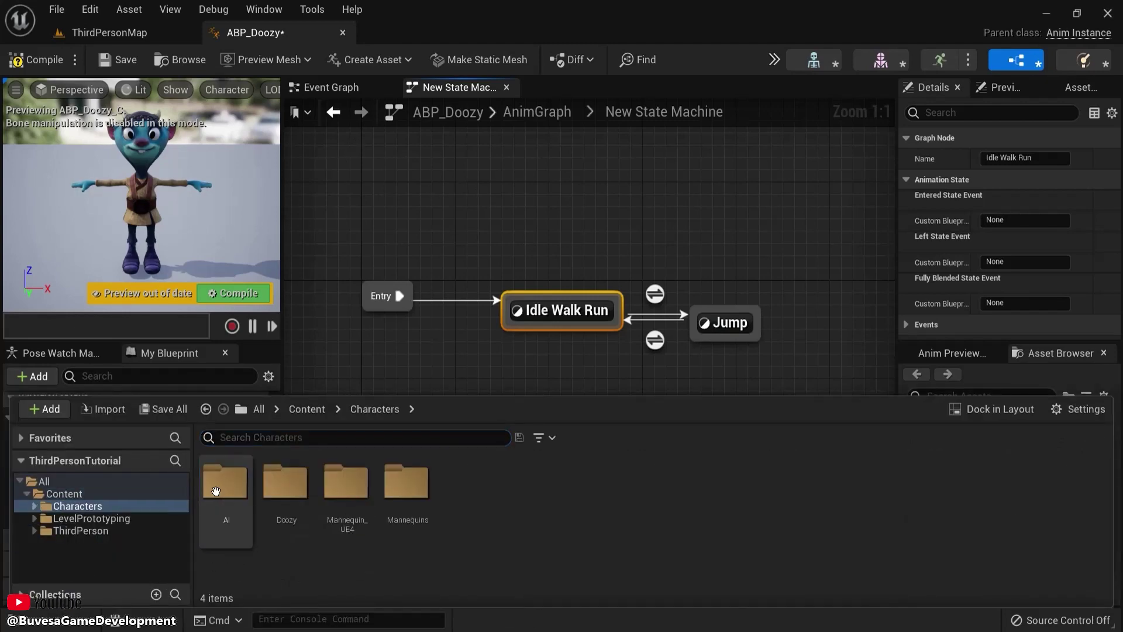
double_click(285, 482)
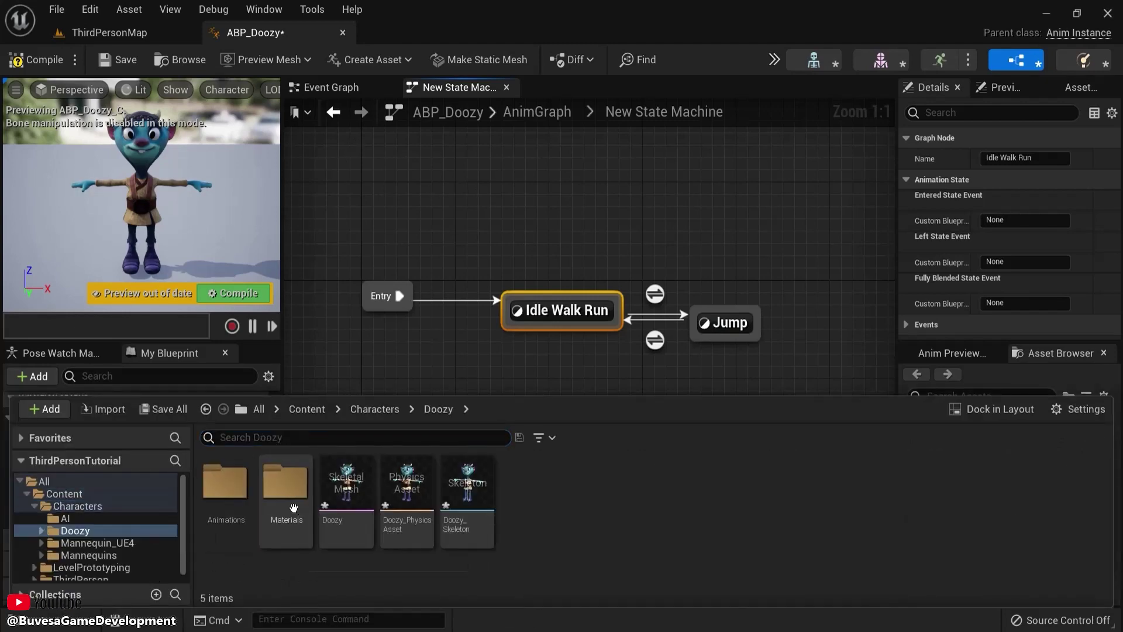
double_click(228, 484)
right_click(595, 482)
mouse_move(656, 409)
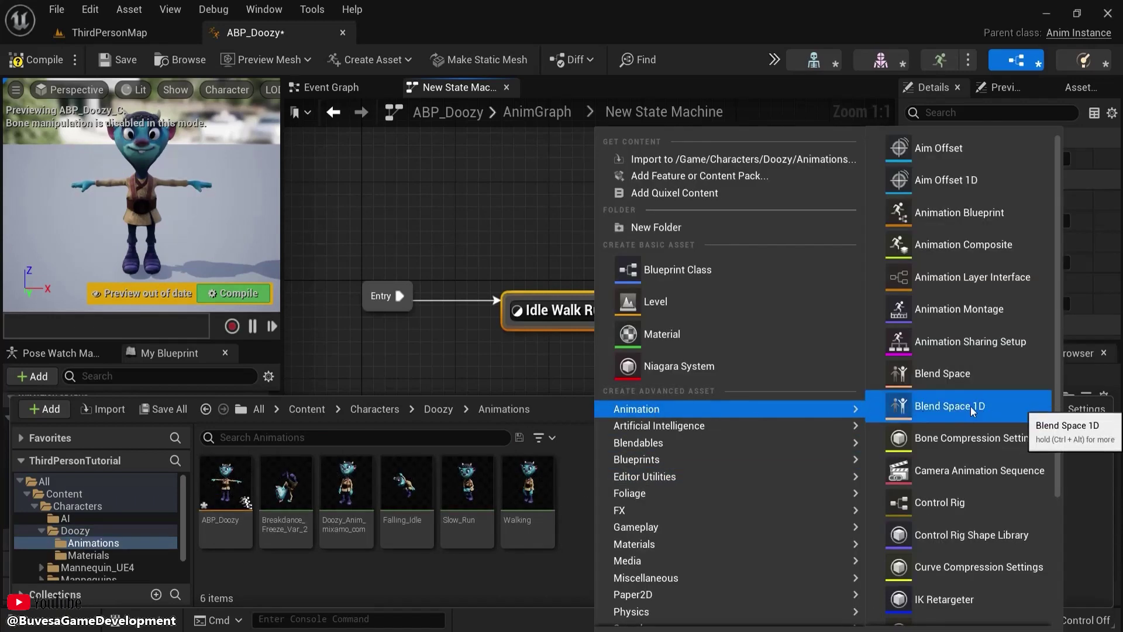
key("Escape")
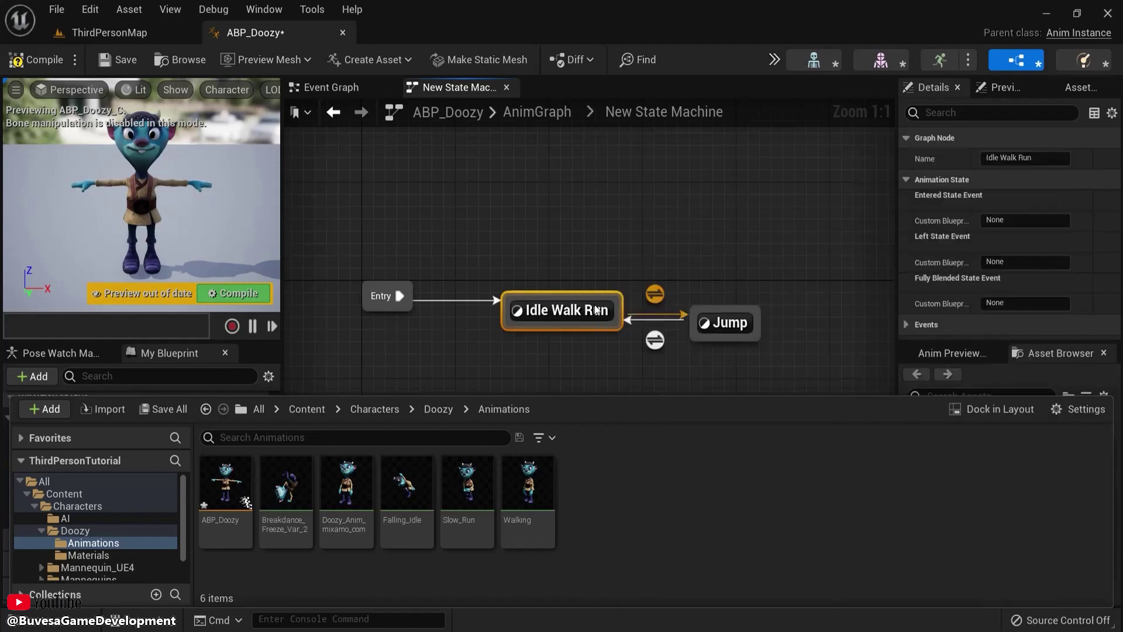
Create a Blend Space 1D for the Doozy skeleton in the Animations folder and name it BS_Doozy.
right_click(604, 489)
mouse_move(724, 406)
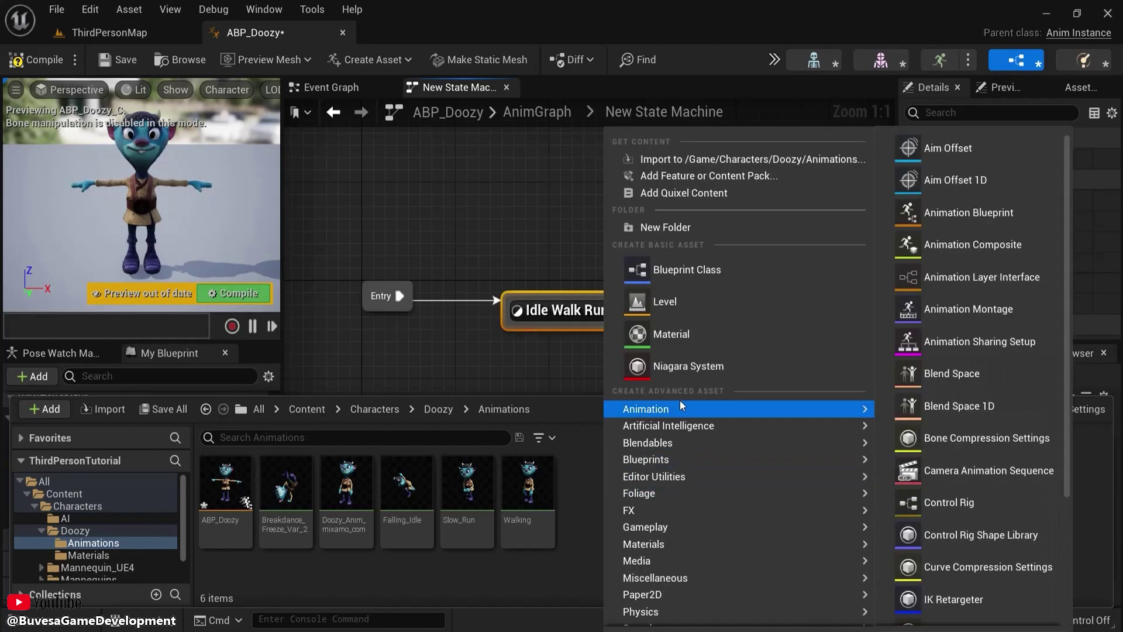
left_click(962, 405)
left_click(446, 140)
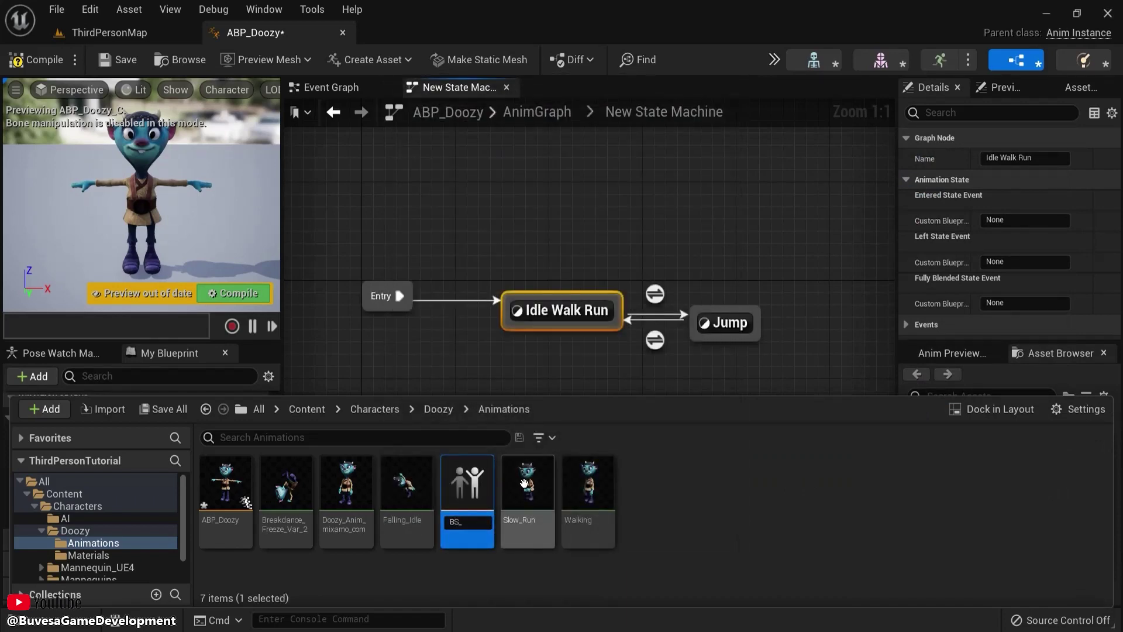
type("BS_Doozy")
key("Return")
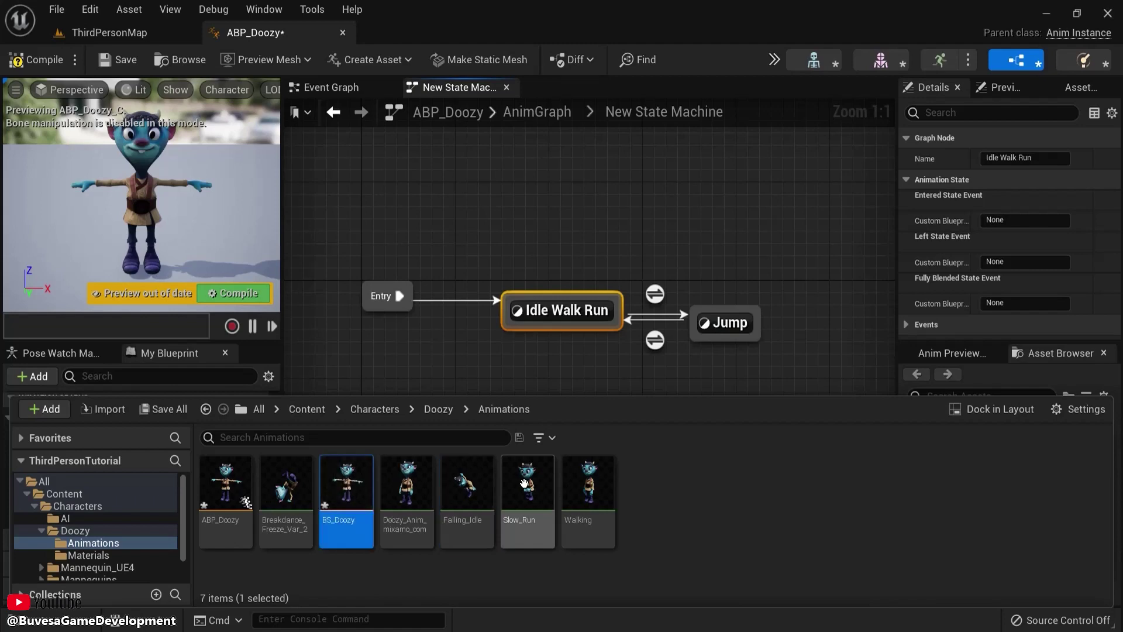
Open BS_Doozy, name its horizontal axis Speed and set the maximum axis value to 600.
double_click(346, 483)
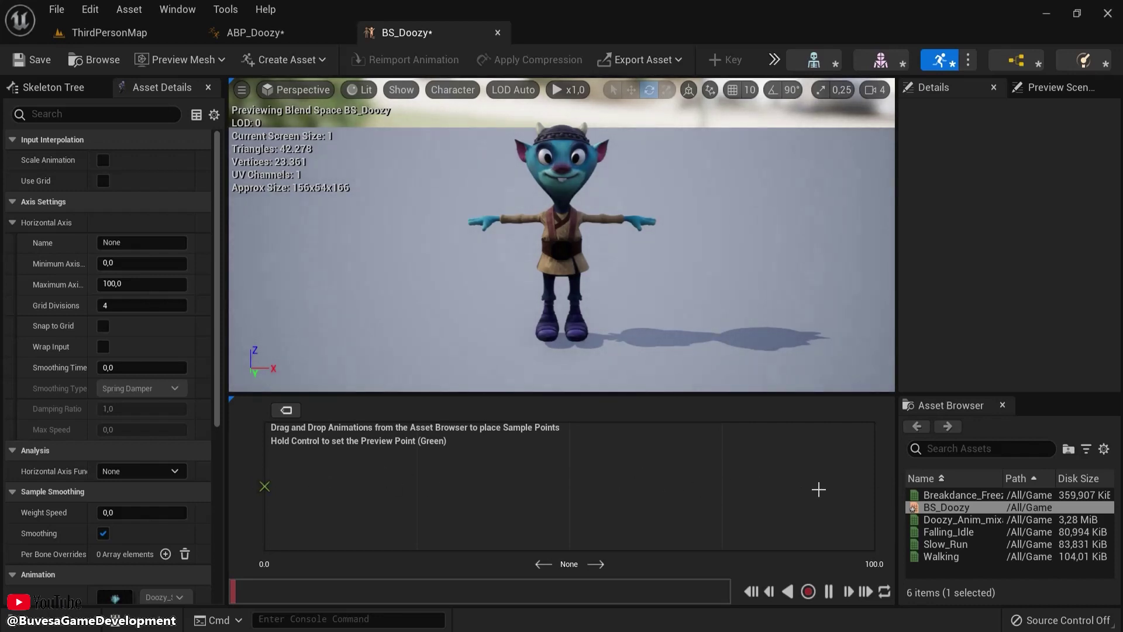
left_click(13, 223)
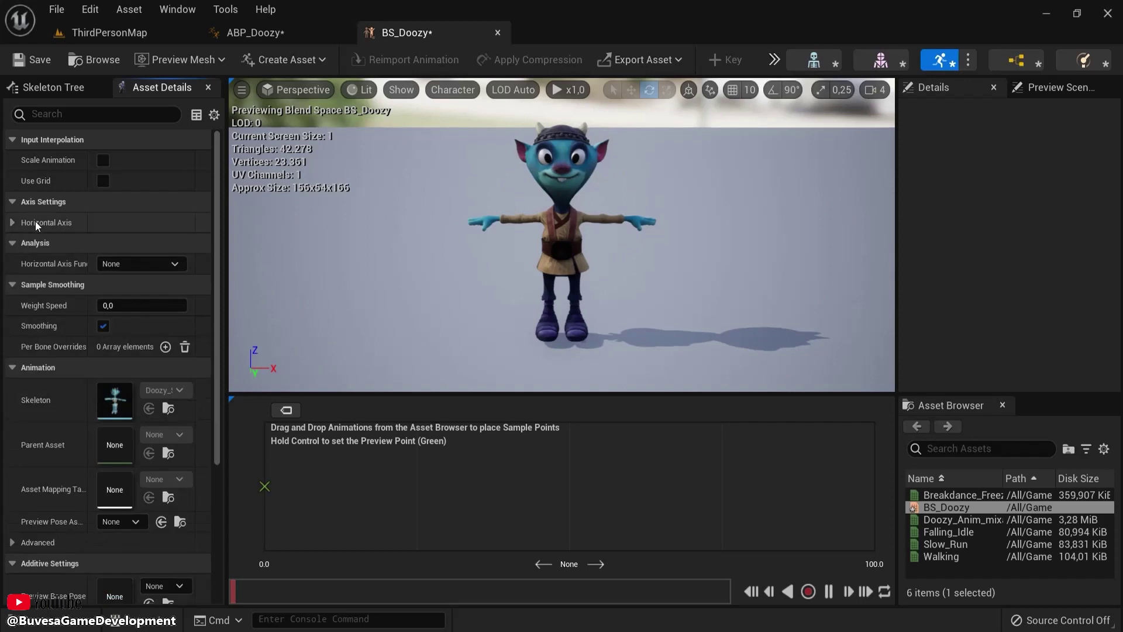
left_click(13, 223)
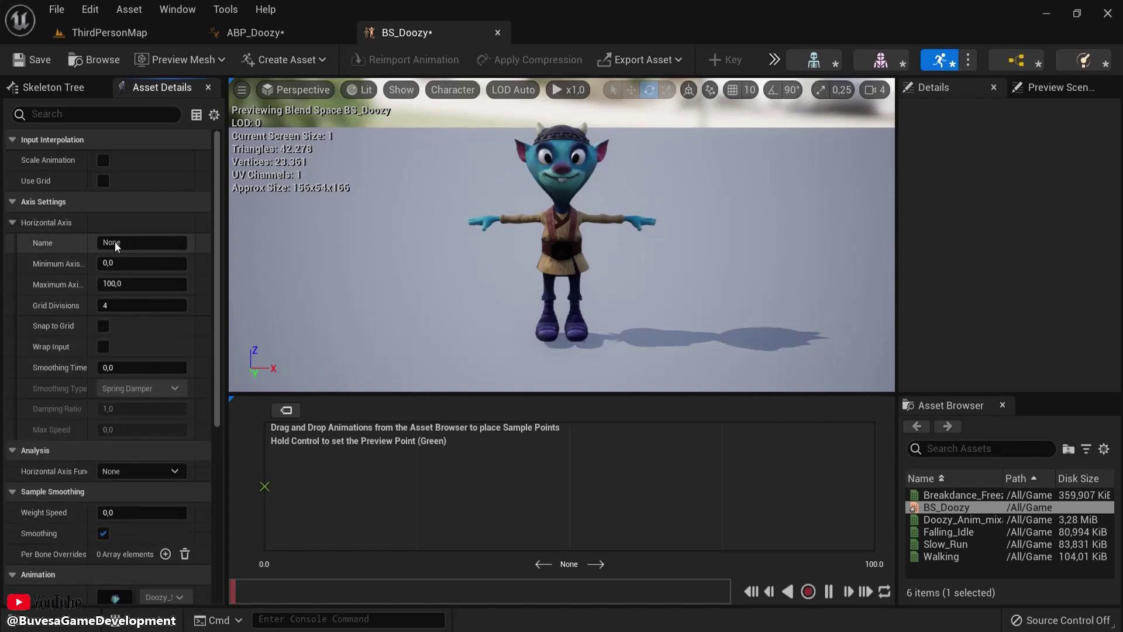
left_click(147, 245)
type("Speed")
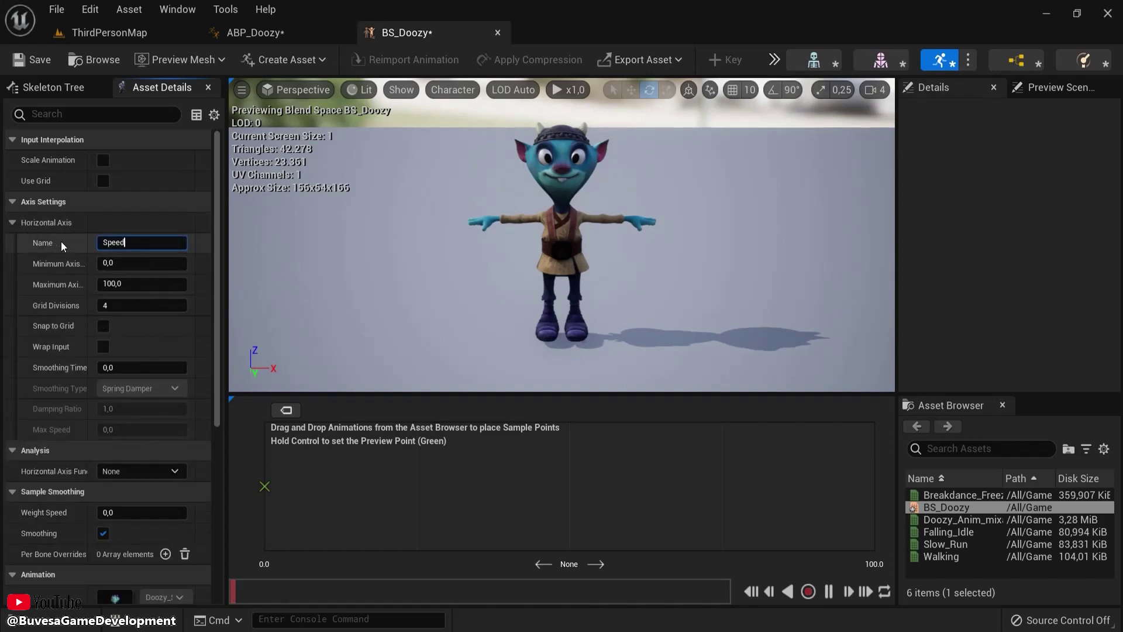
key("Return")
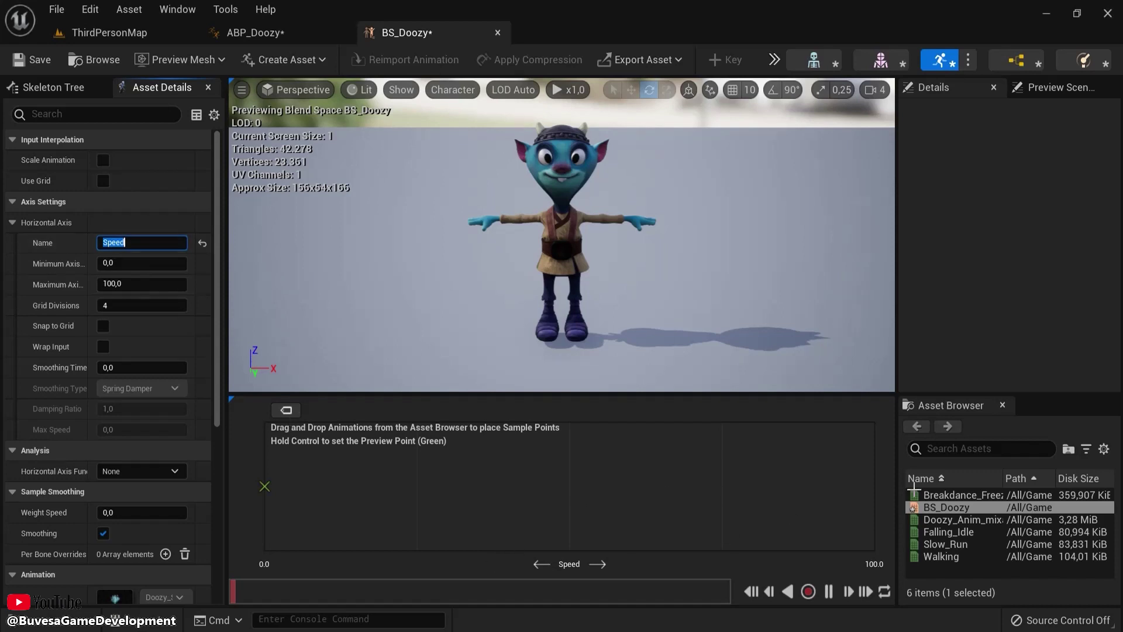
left_click(126, 284)
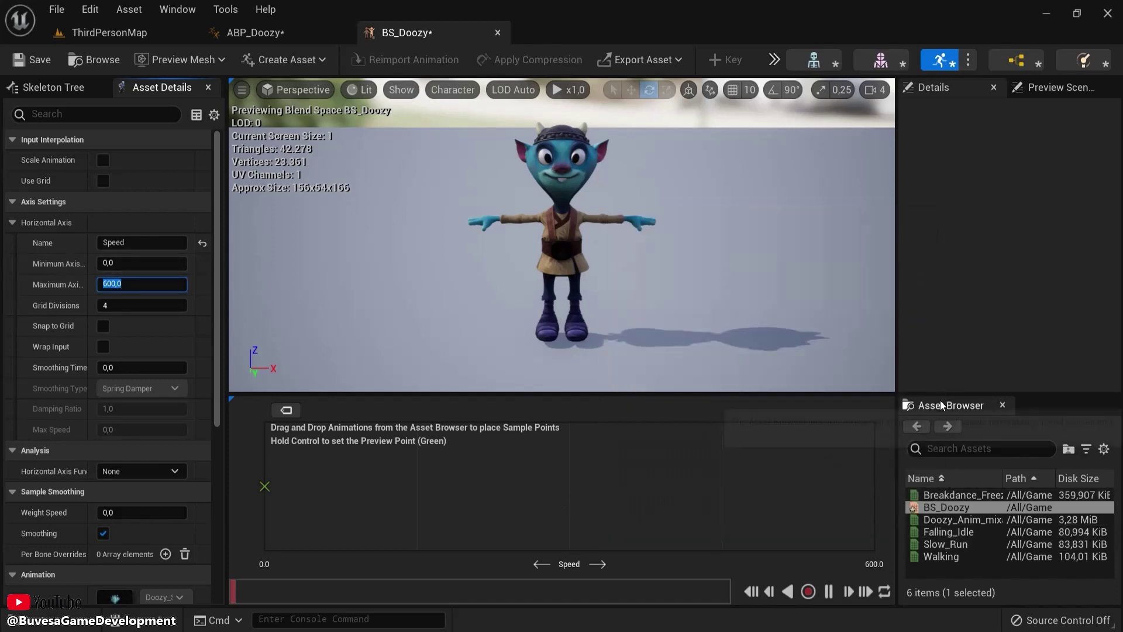
Add the Doozy_Anim_mixamo_com animation as a blend sample and set its Speed to 0.
left_click(960, 403)
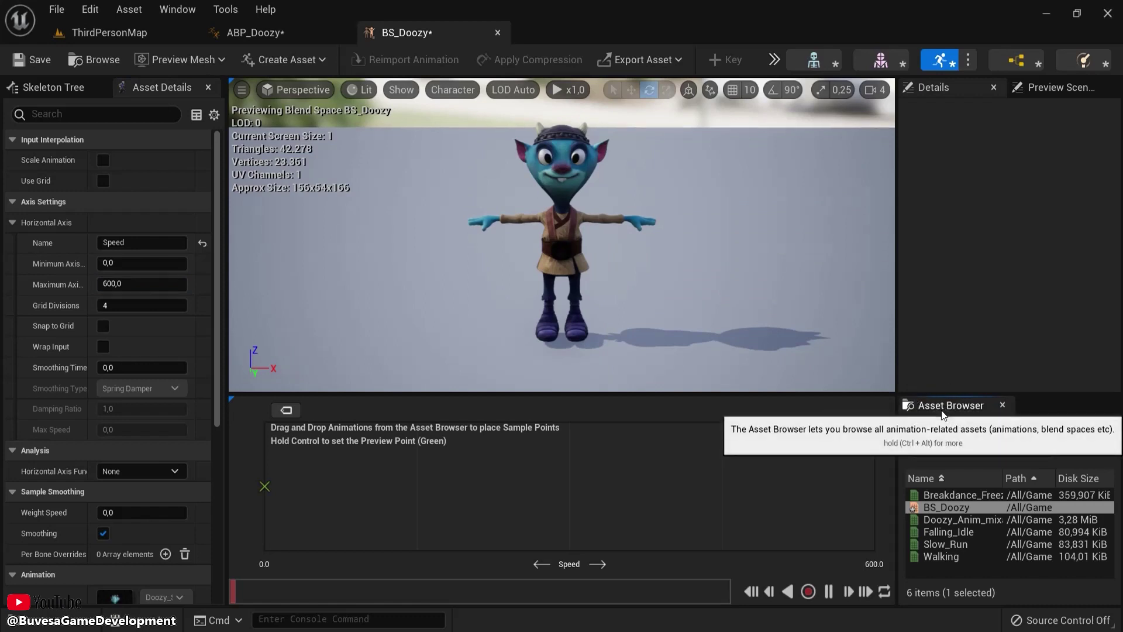
left_click(948, 532)
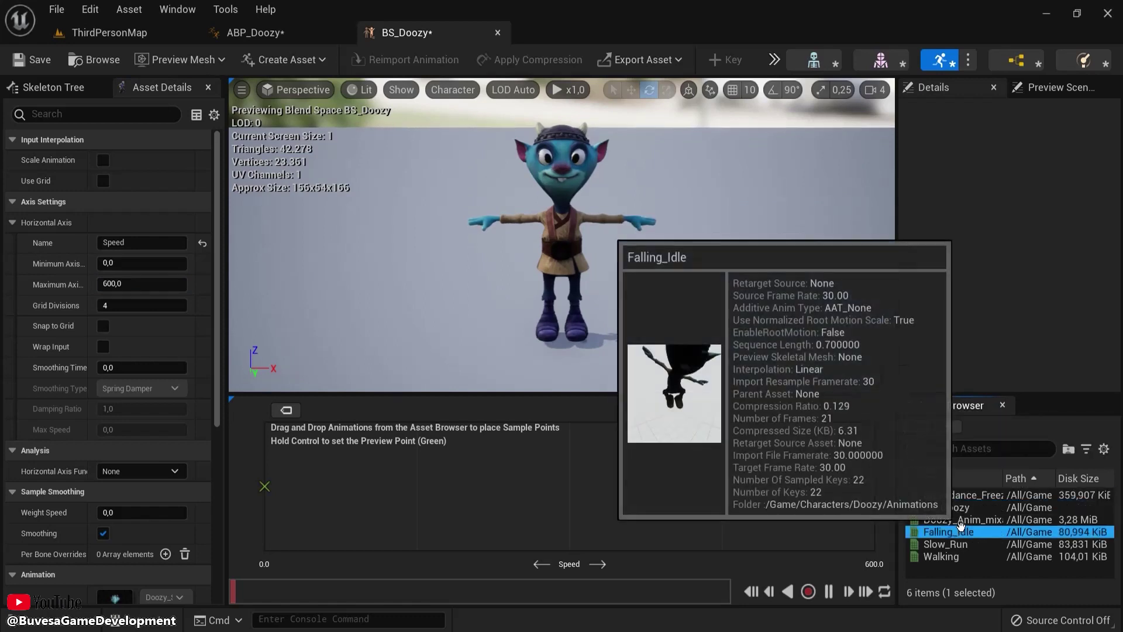
left_click(972, 497)
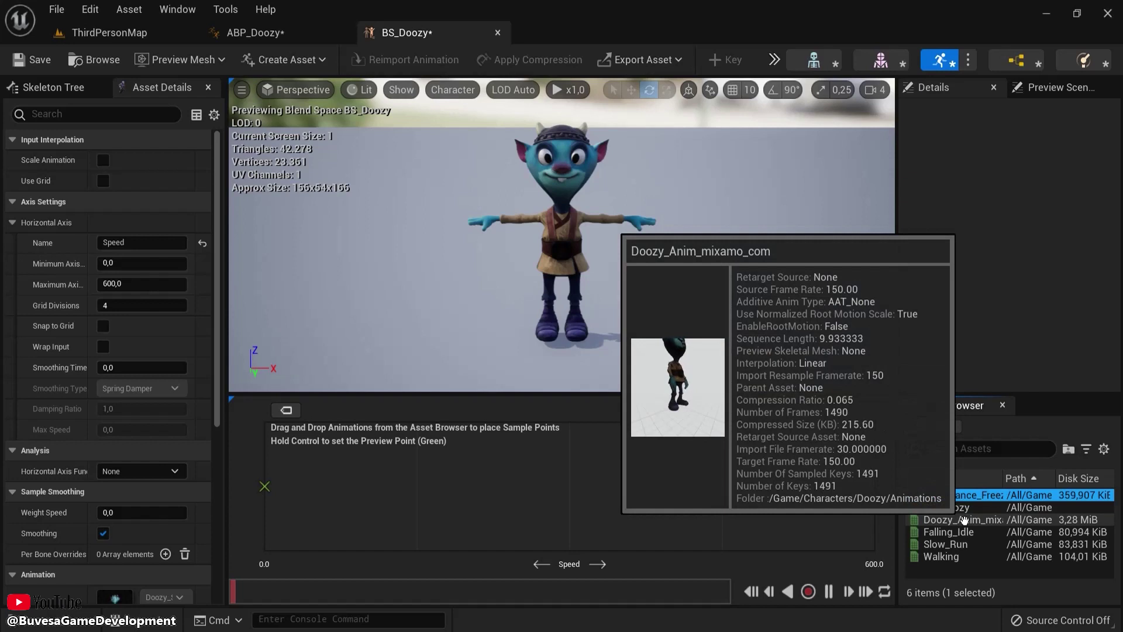
left_click_drag(964, 519, 328, 487)
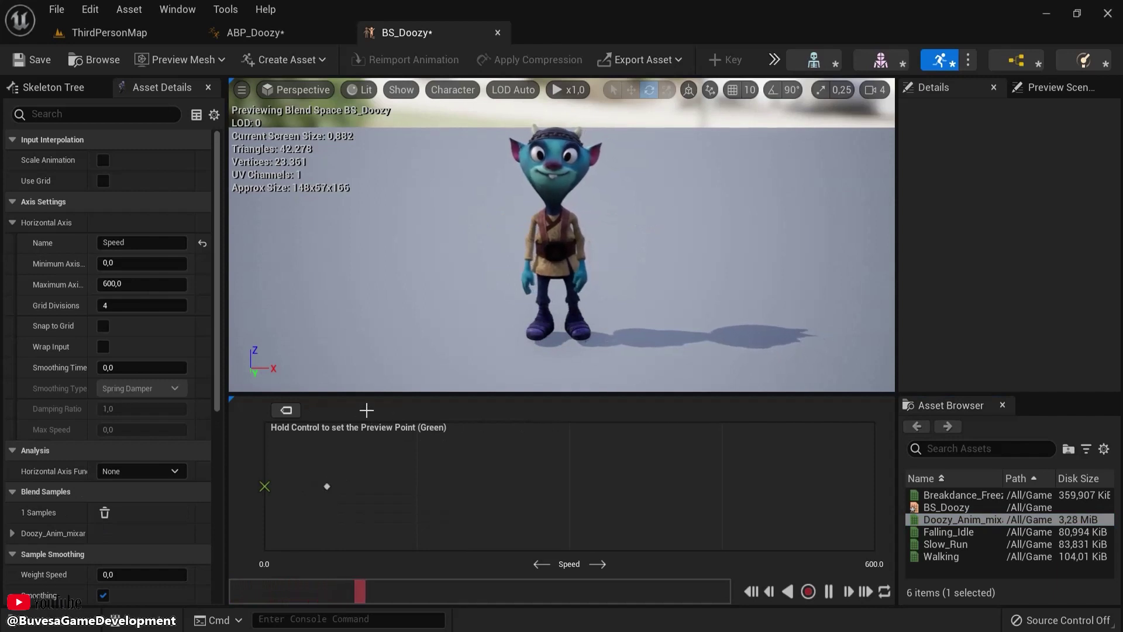
left_click(327, 486)
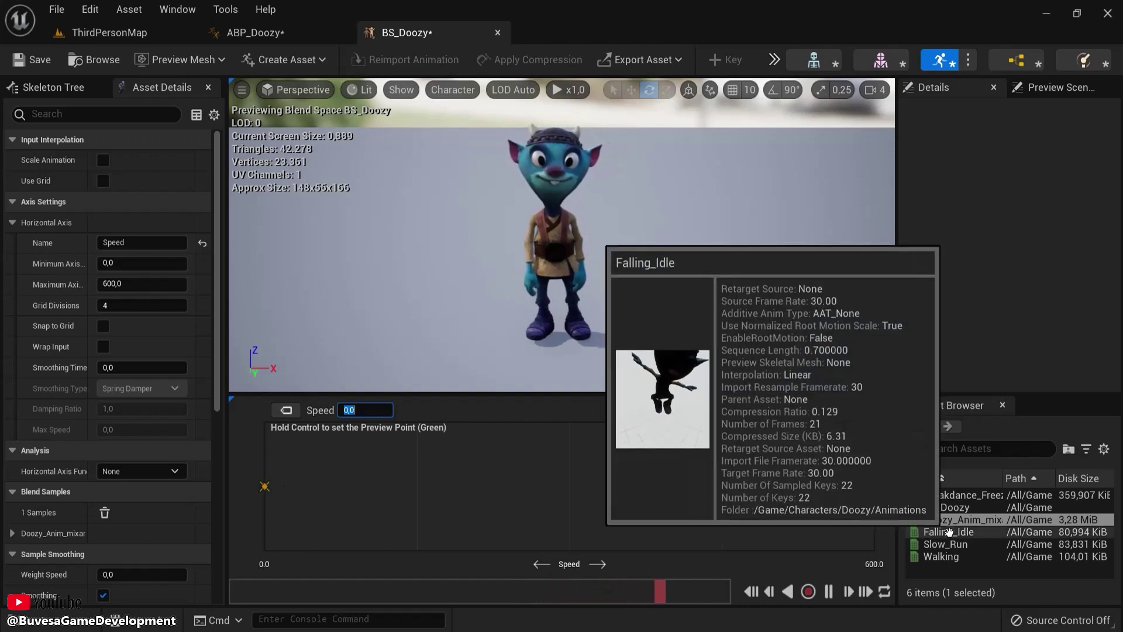
Add the Walking animation as a sample at Speed 150 and Slow_Run at Speed 600.
left_click_drag(942, 556, 418, 486)
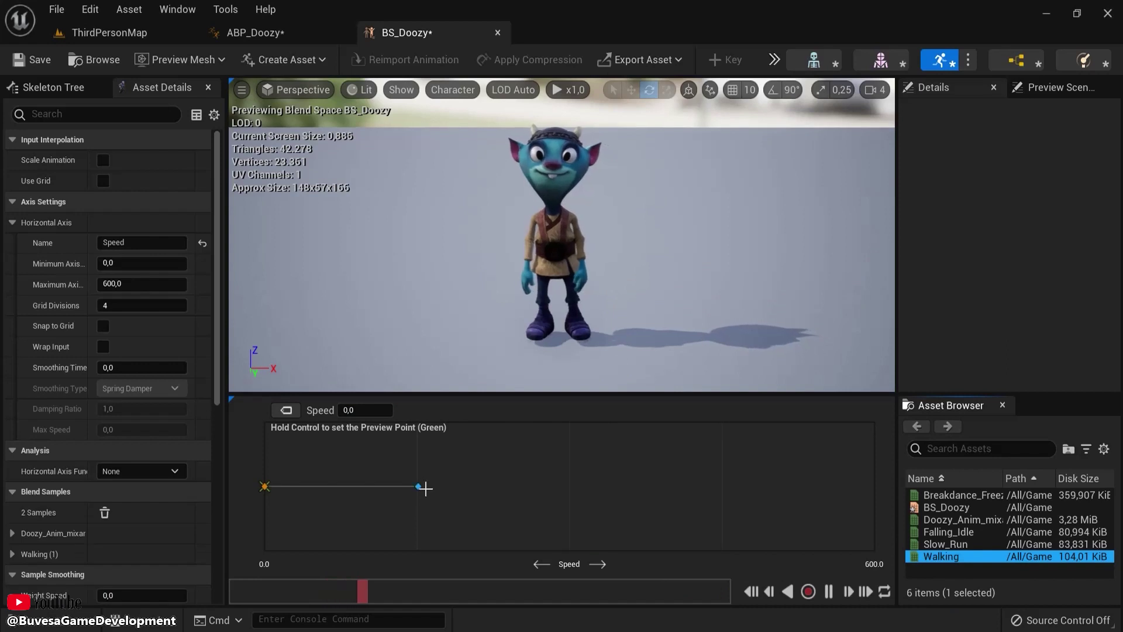
left_click(418, 486)
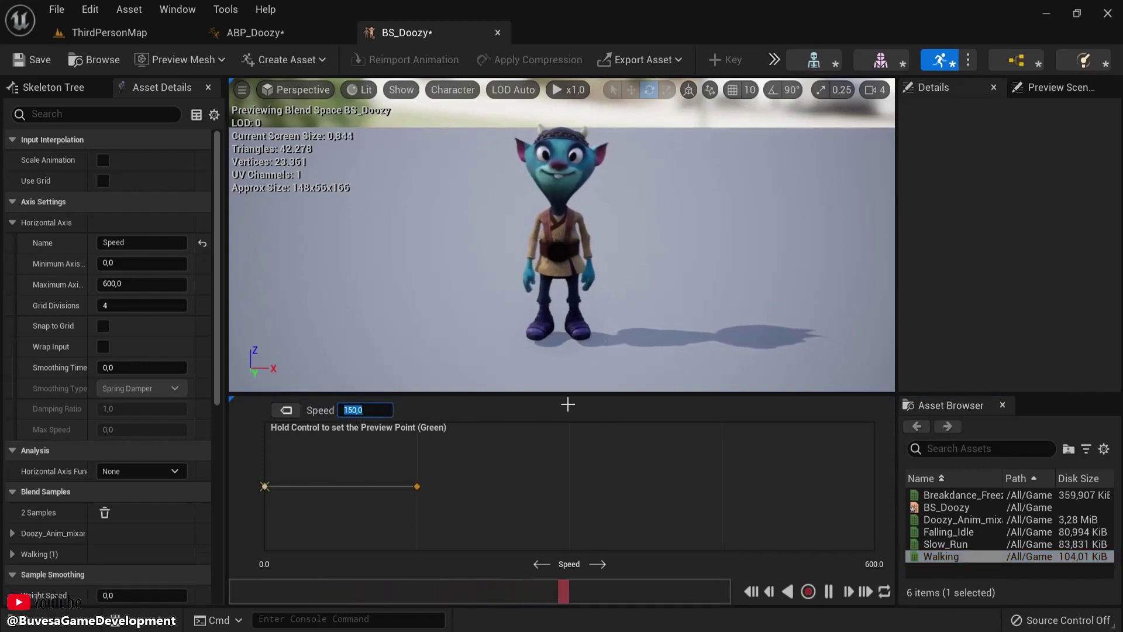
left_click_drag(945, 544, 875, 486)
left_click(875, 485)
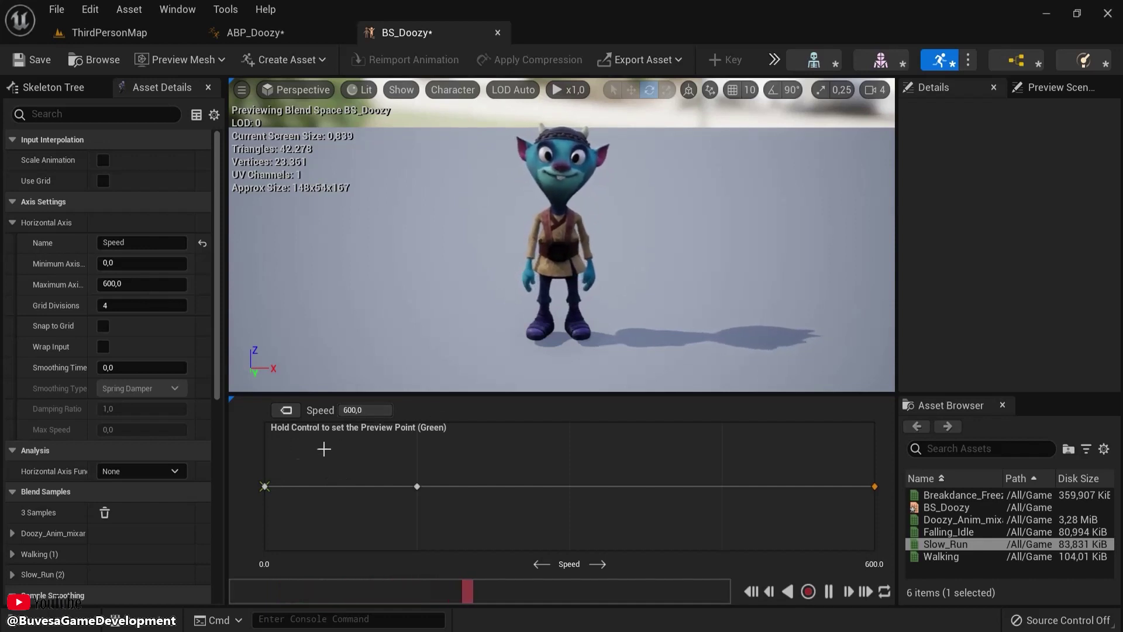
Preview the blend along the Speed axis, then save BS_Doozy and close its editor.
mouse_move(265, 486)
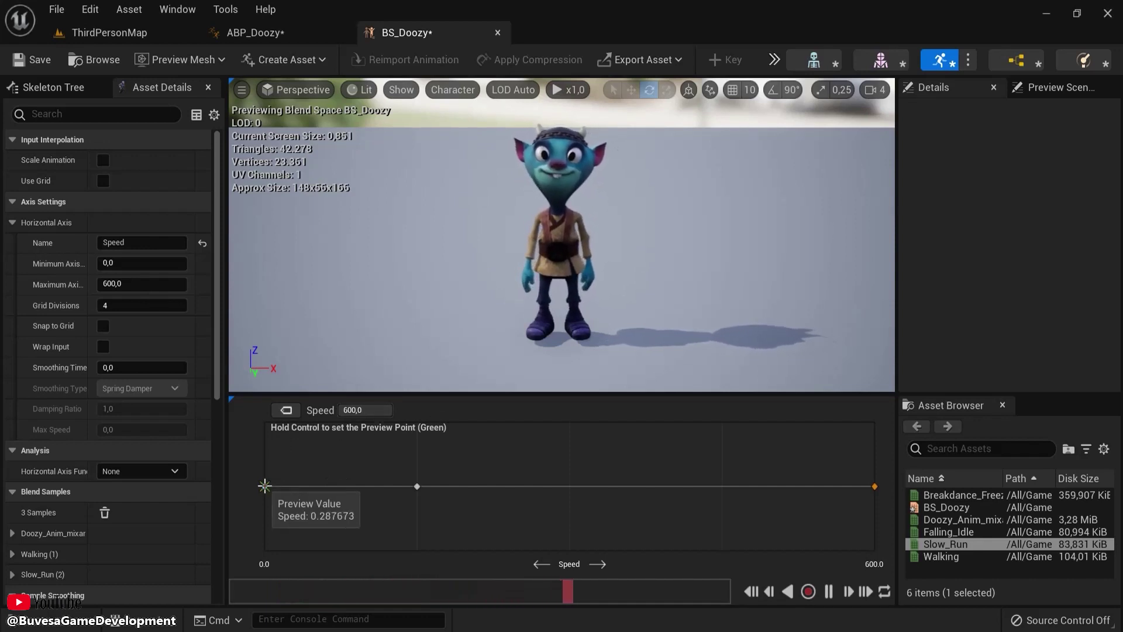
mouse_move(265, 486)
left_mouse_down()
mouse_move(876, 490)
mouse_move(243, 487)
mouse_move(264, 491)
left_mouse_up()
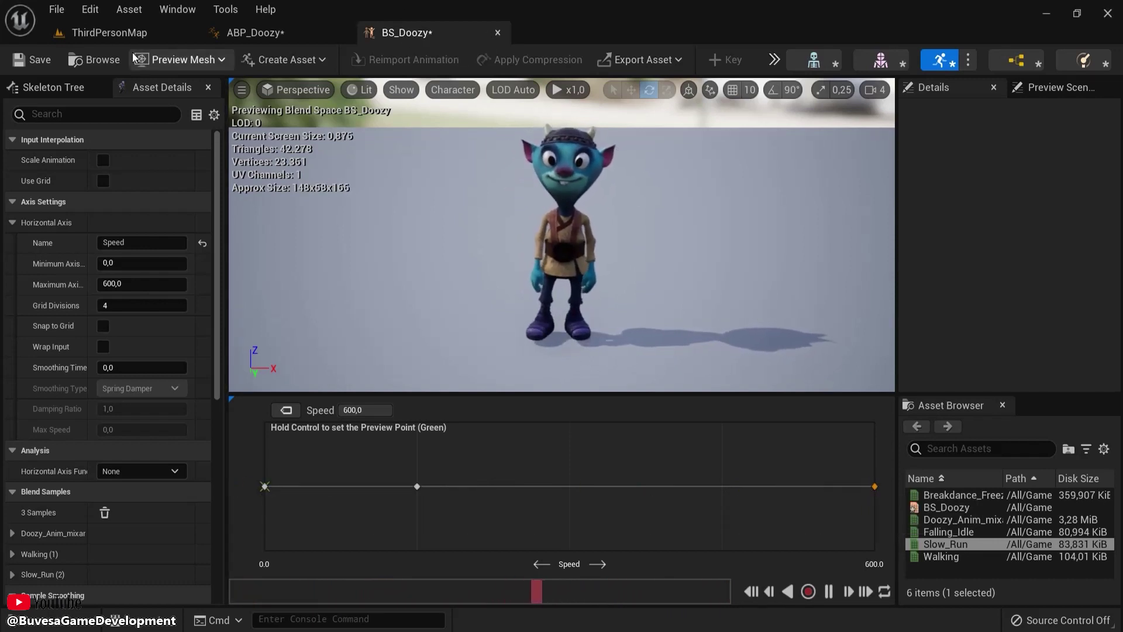
key("ctrl+s")
middle_click(414, 26)
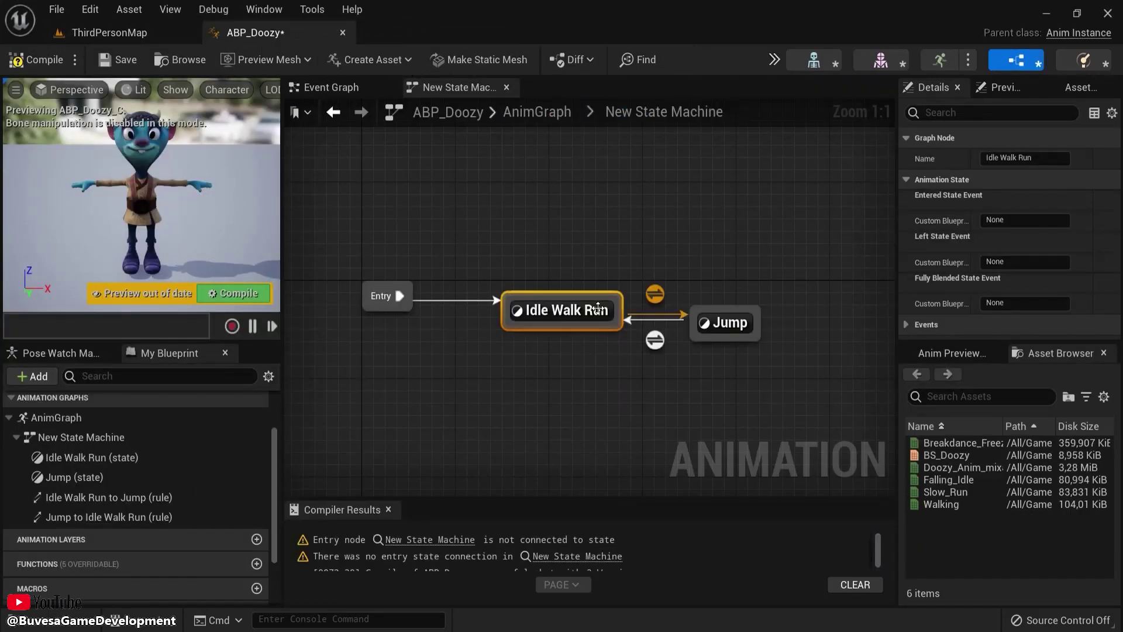
Add BS_Doozy to the Idle Walk Run state's graph and connect its pose to the Output Animation Pose.
double_click(563, 314)
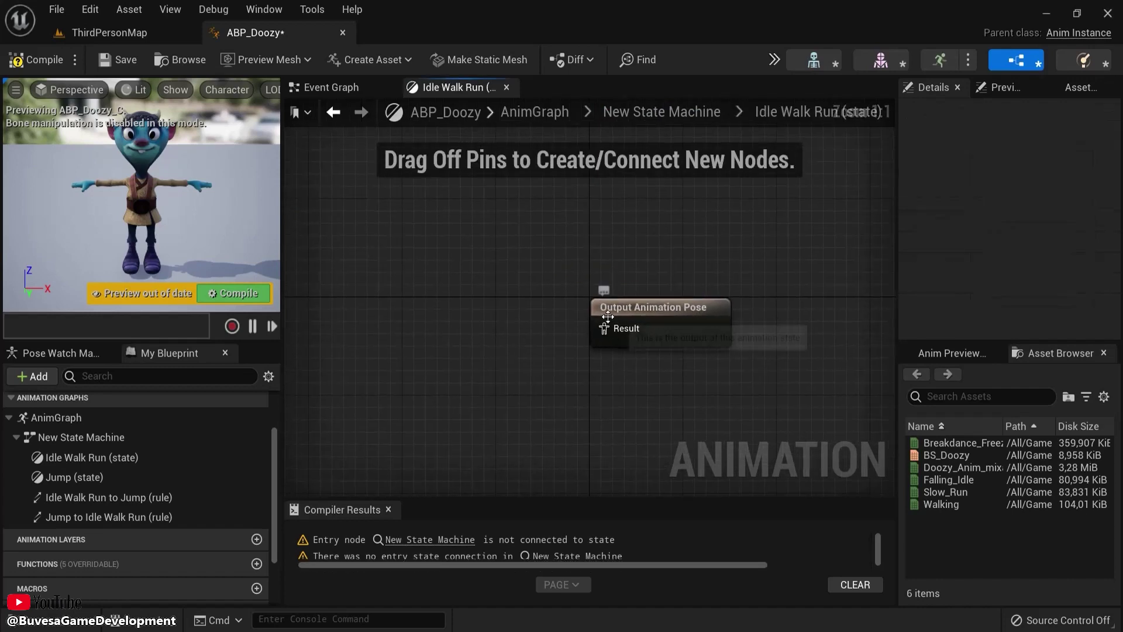
left_click_drag(934, 455, 450, 326)
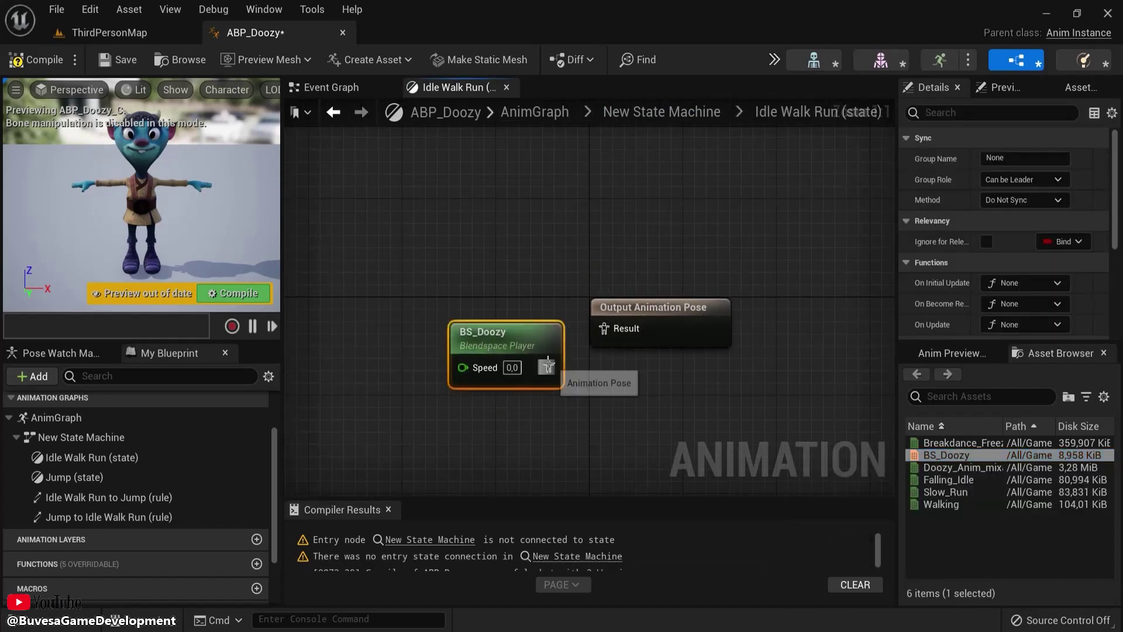
left_click_drag(548, 366, 603, 328)
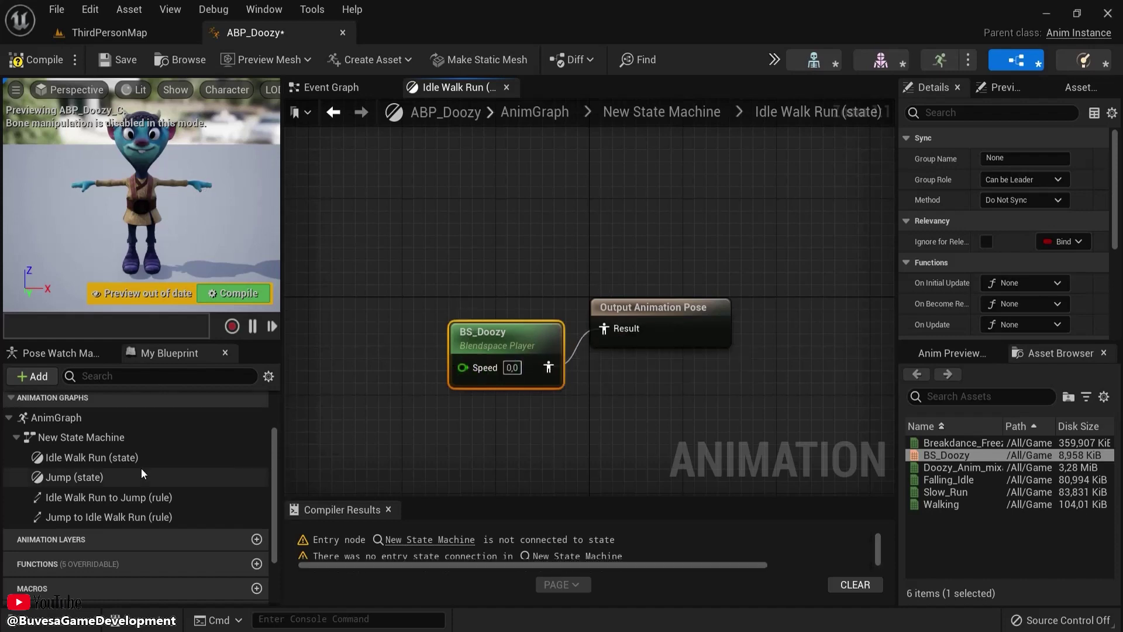
Add a getter for the Speed variable, connect it to the BS_Doozy node's Speed input and compile the blueprint.
scroll(141, 468, "down", 3)
left_click(11, 531)
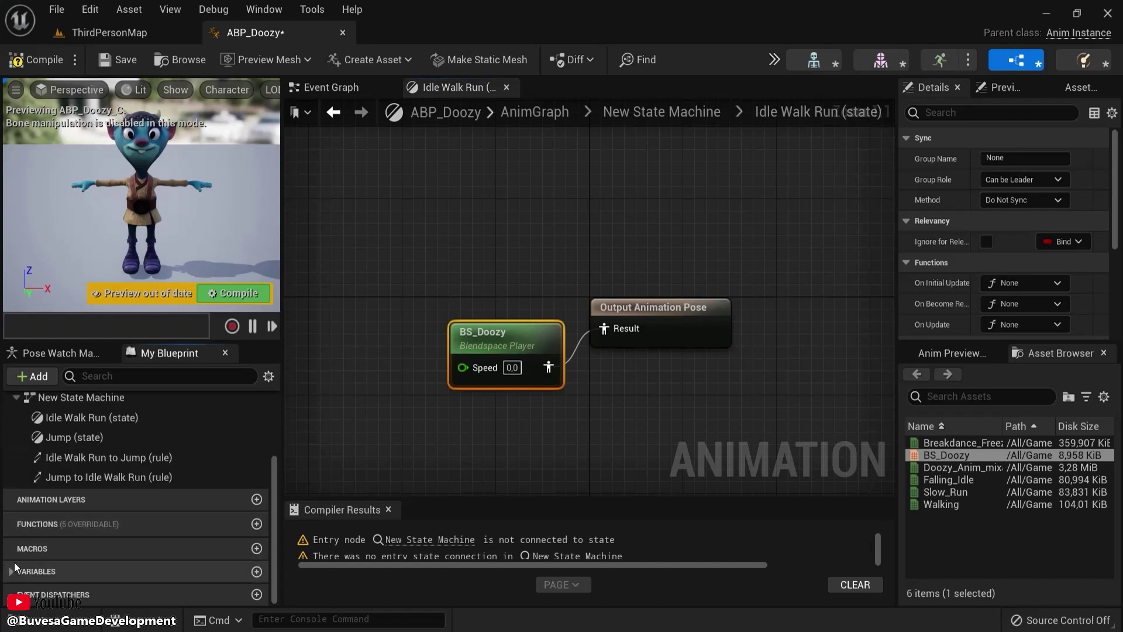
left_click(52, 559)
scroll(54, 558, "down", 2)
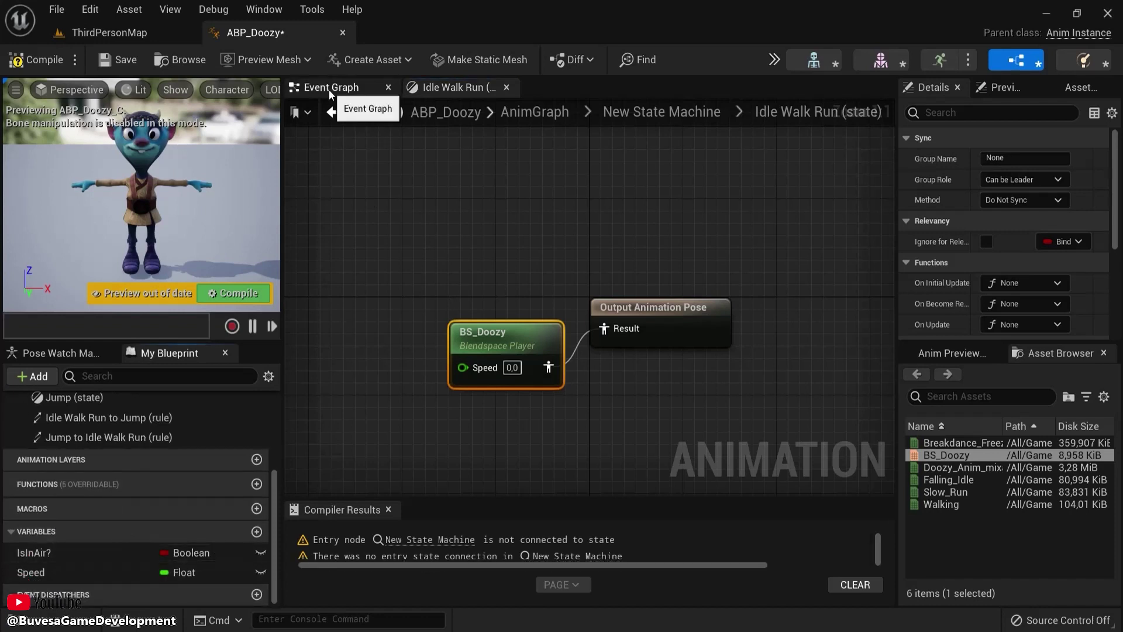
left_click_drag(60, 571, 313, 384, "ctrl")
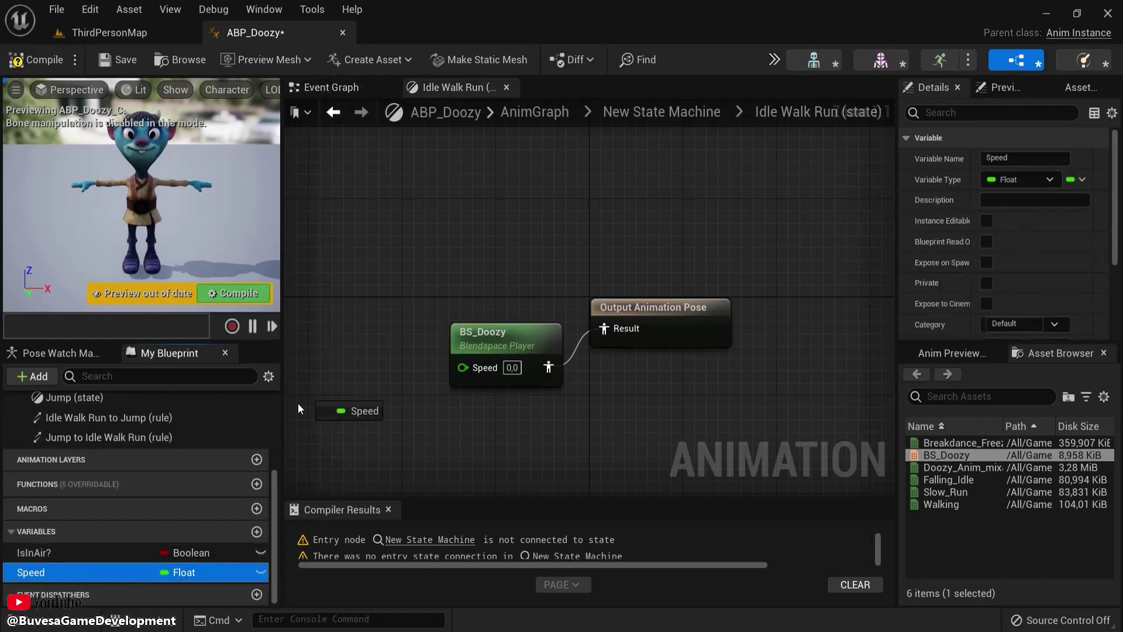
left_click(352, 395)
left_click_drag(401, 384, 462, 368)
left_click(37, 62)
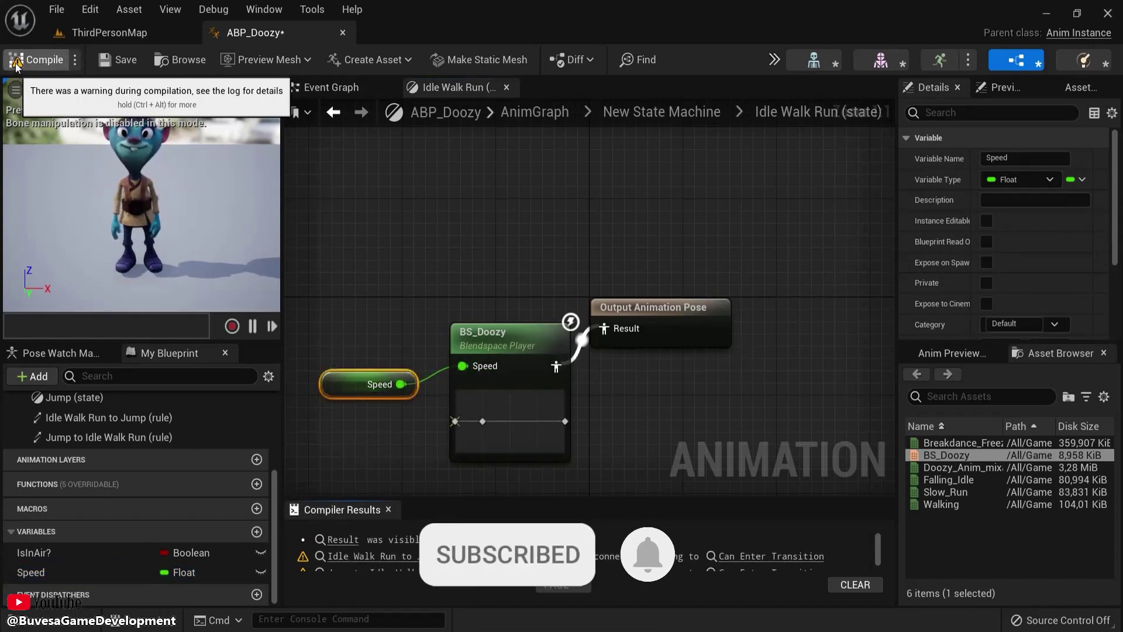
Add the Falling_Idle animation to the Jump state's graph and connect it to the Output Animation Pose.
left_click(333, 115)
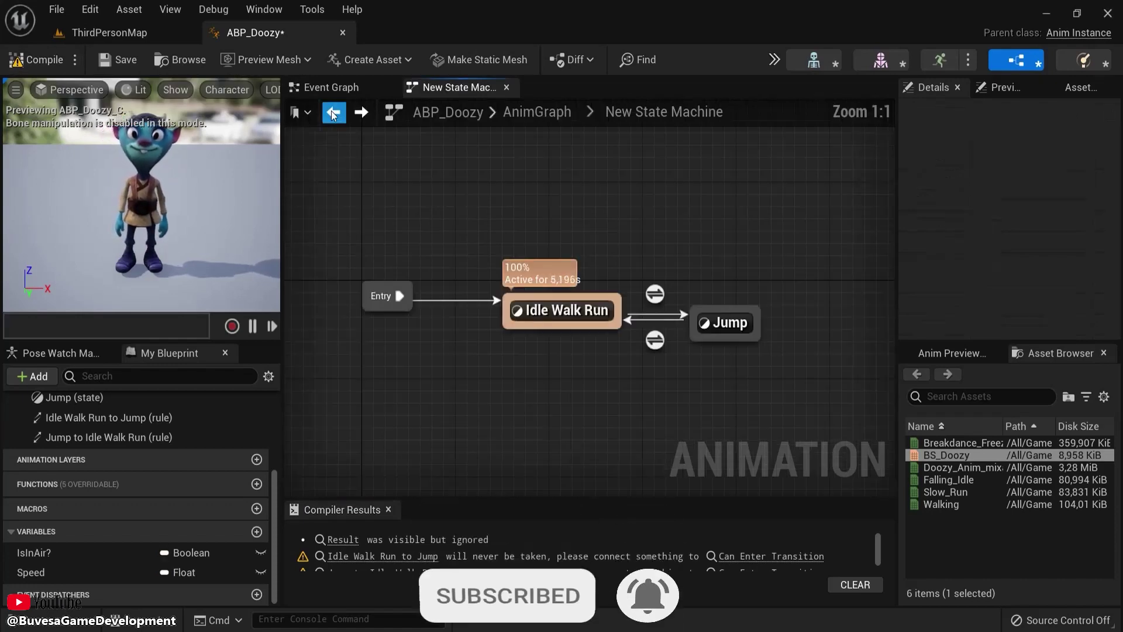
double_click(744, 328)
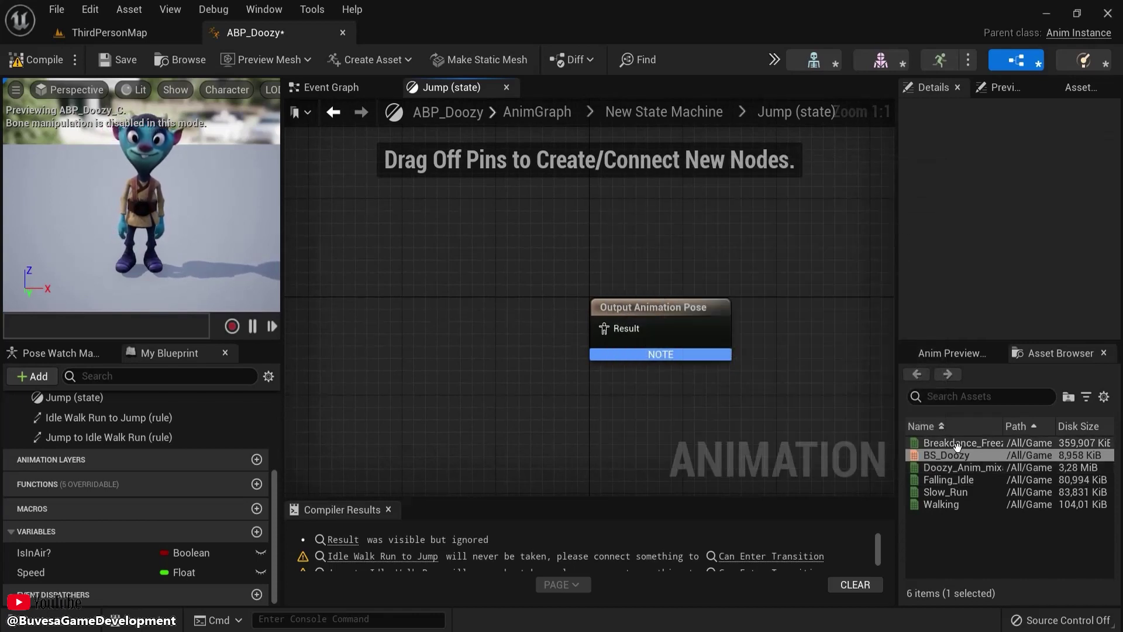
left_click_drag(949, 479, 438, 326)
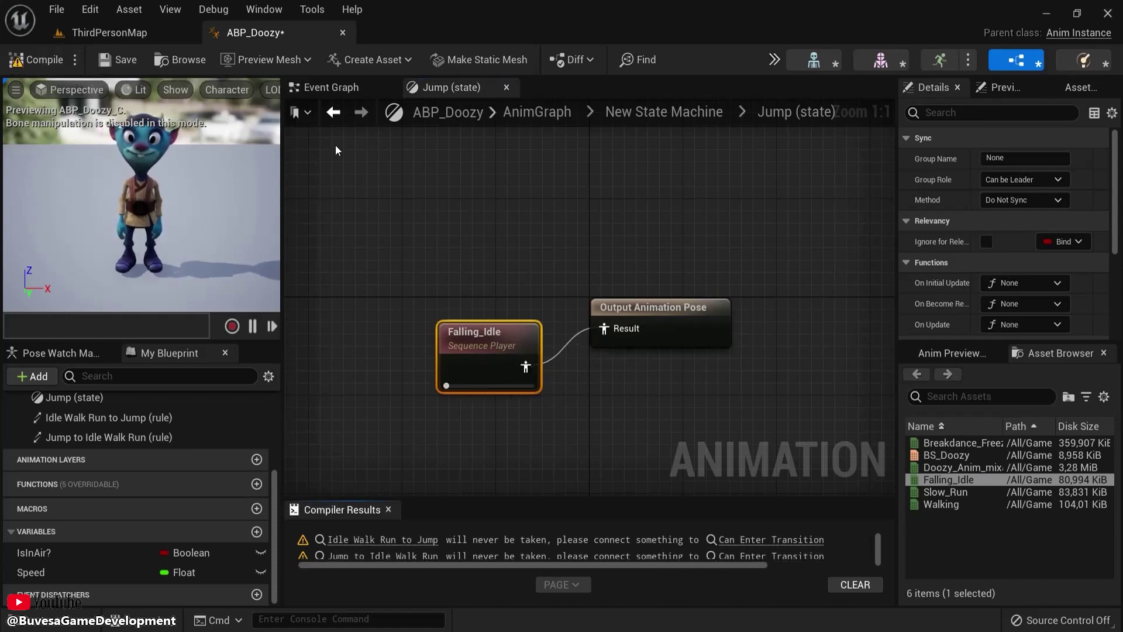
In the Idle Walk Run to Jump rule, connect an IsInAir? getter to Can Enter Transition and compile the blueprint.
left_click(334, 112)
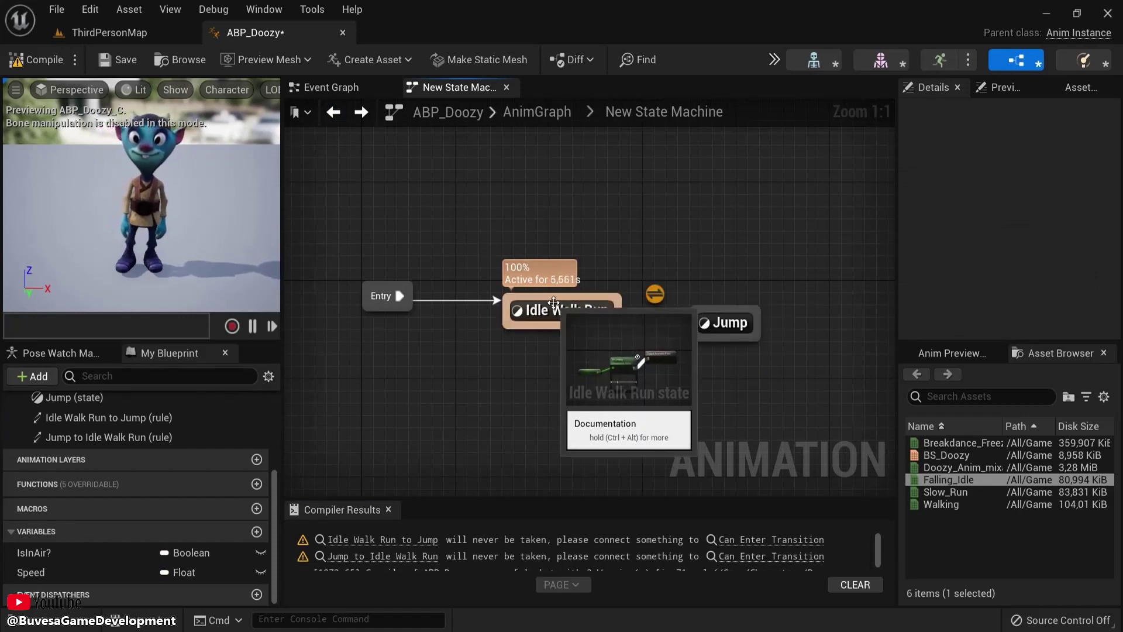
double_click(648, 297)
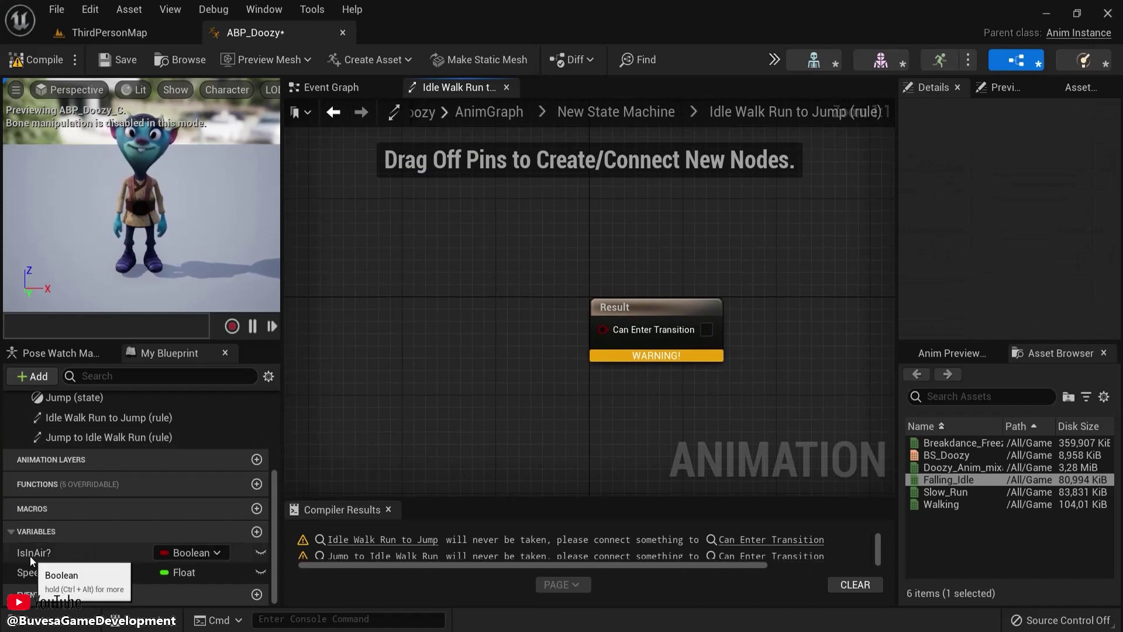
left_click_drag(30, 553, 272, 436)
left_click_drag(423, 326, 433, 335)
left_click(465, 354)
left_click_drag(506, 334, 601, 331)
key("F7")
key("alt+Left")
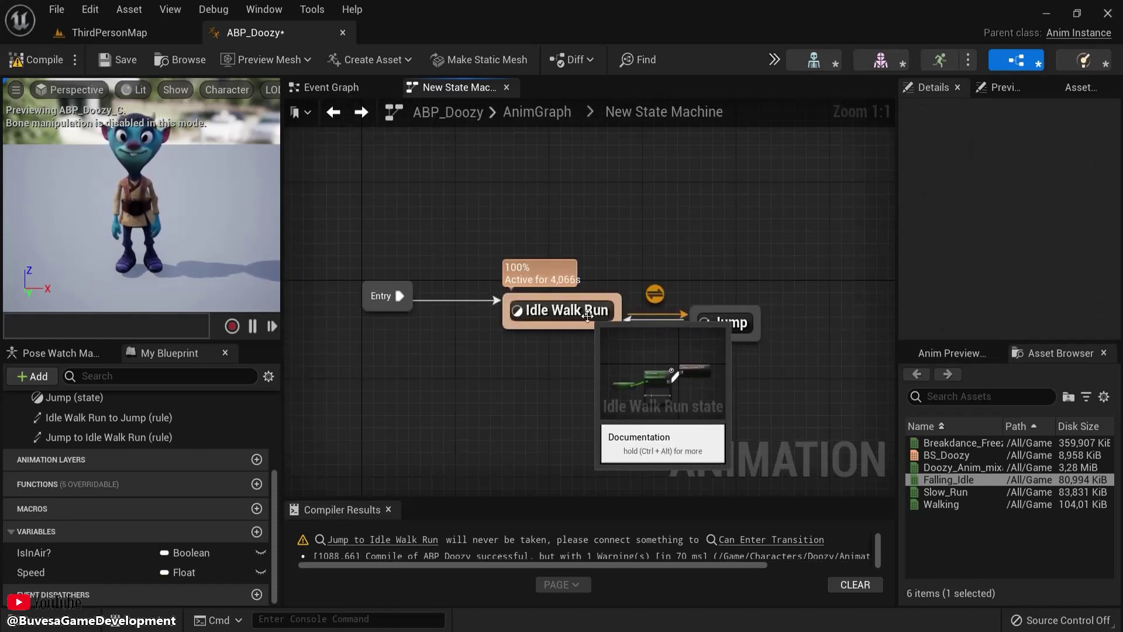
In the Jump to Idle Walk Run rule, add an IsInAir? getter and feed it into a NOT Boolean node.
double_click(654, 340)
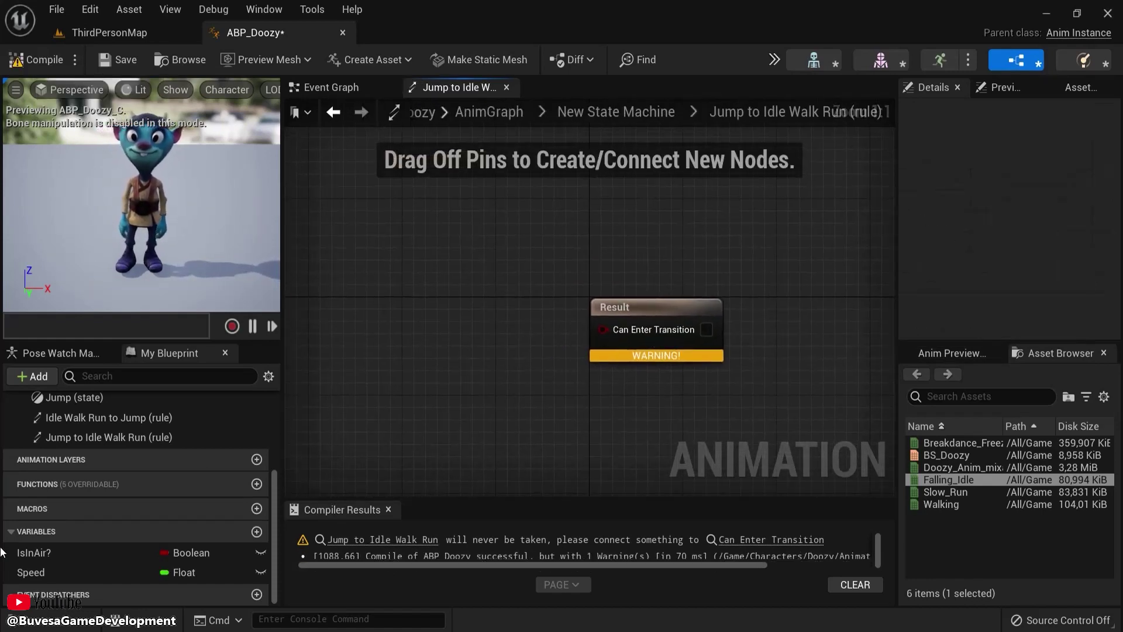
left_click_drag(51, 554, 360, 333)
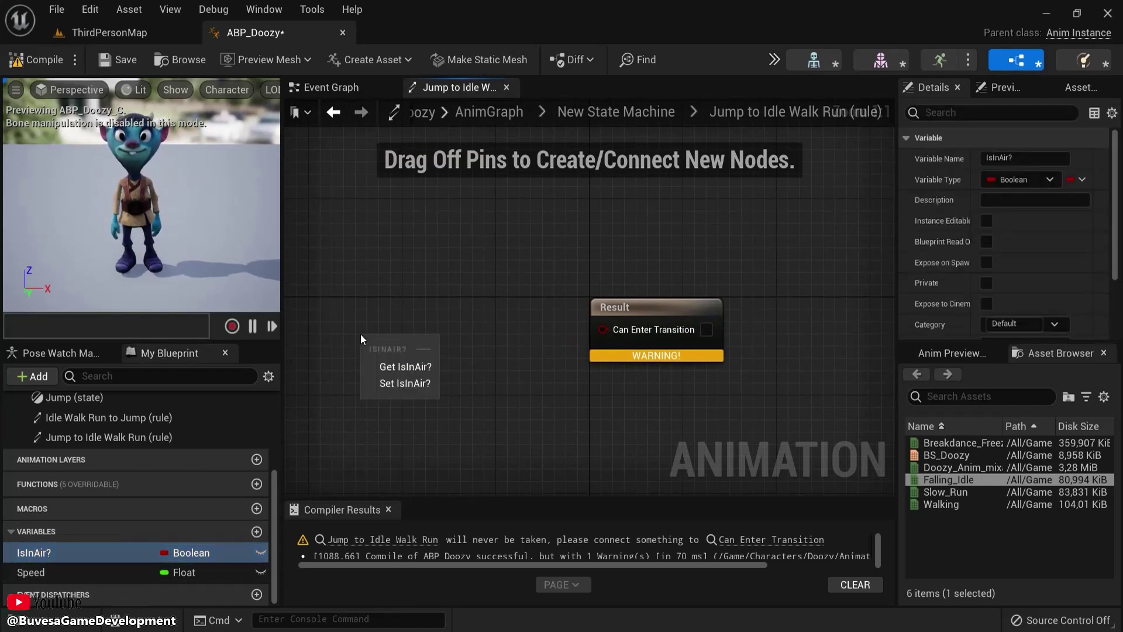
left_click(404, 367)
left_click_drag(435, 347, 491, 341)
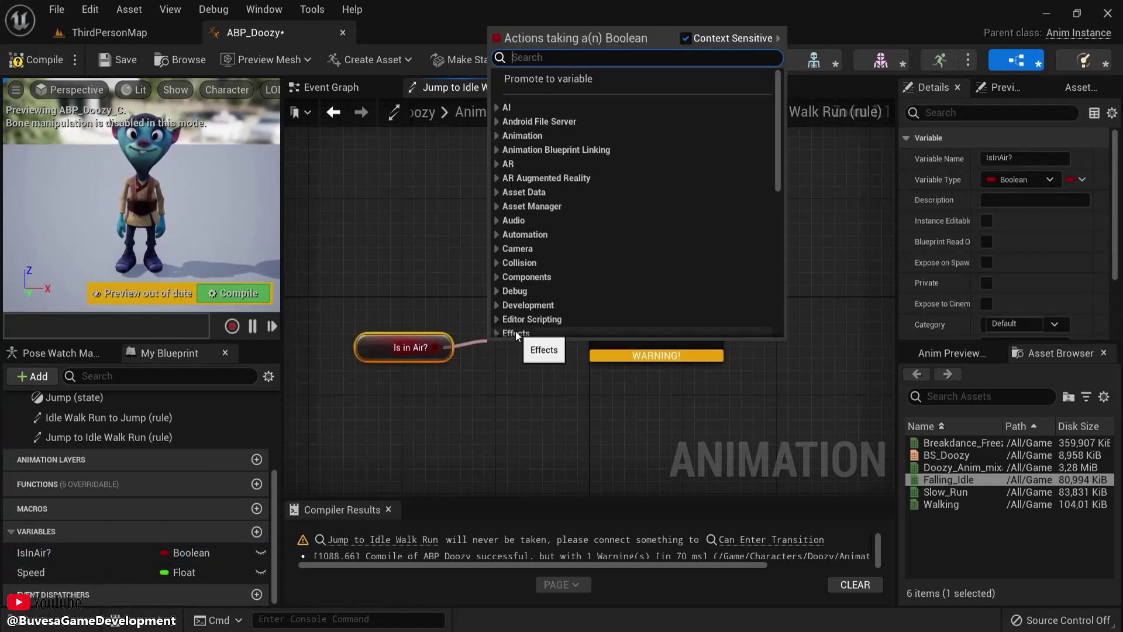
type("not b")
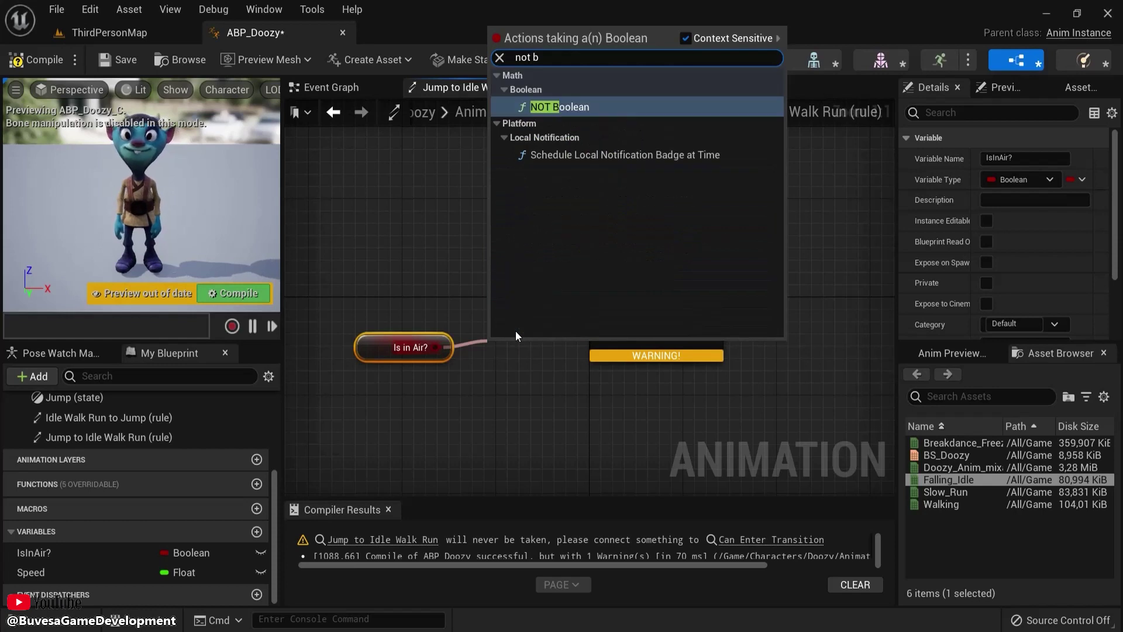
key("Return")
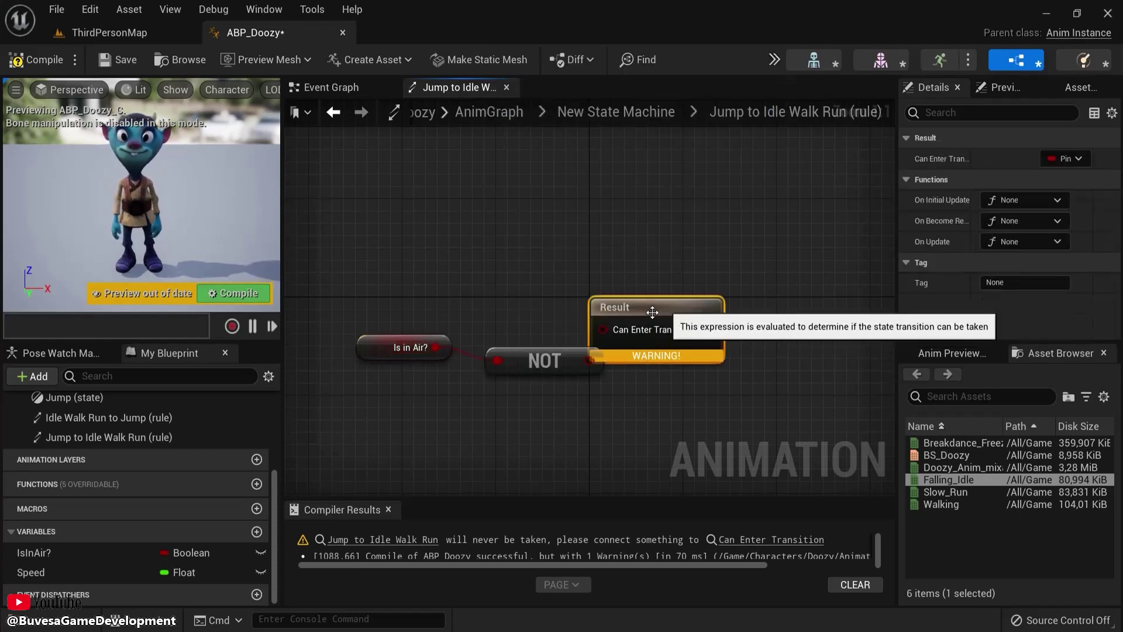
Connect the NOT node's output to the Result node's Can Enter Transition, compile and return to the state machine.
left_click_drag(643, 302, 725, 289)
left_click_drag(589, 360, 706, 318)
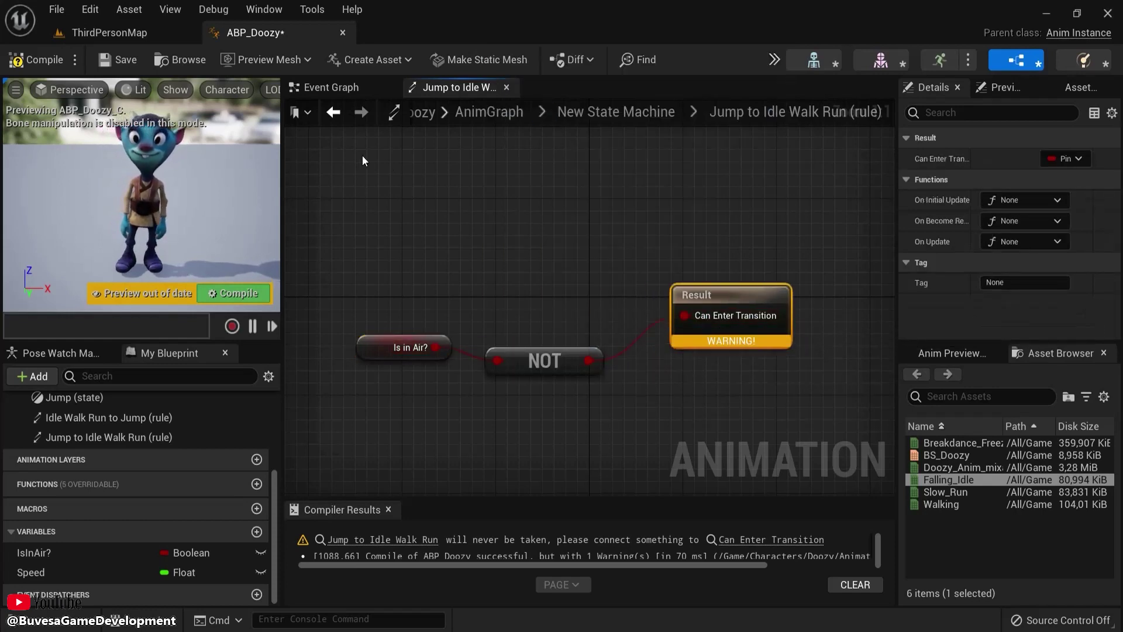
left_click(48, 61)
left_click(334, 112)
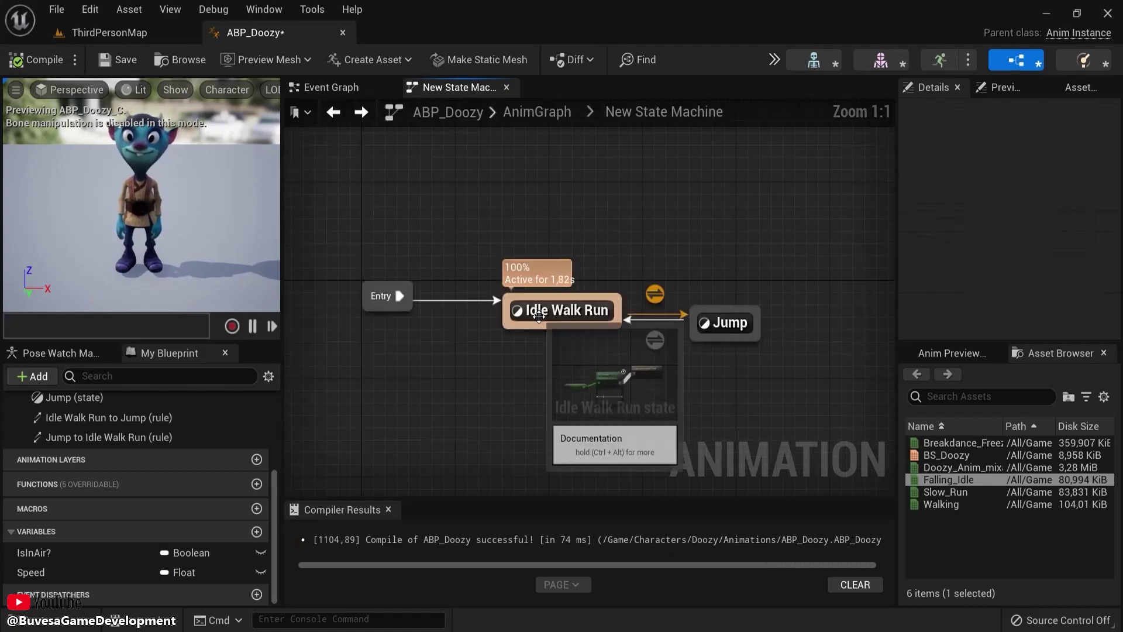
left_click_drag(462, 229, 622, 348)
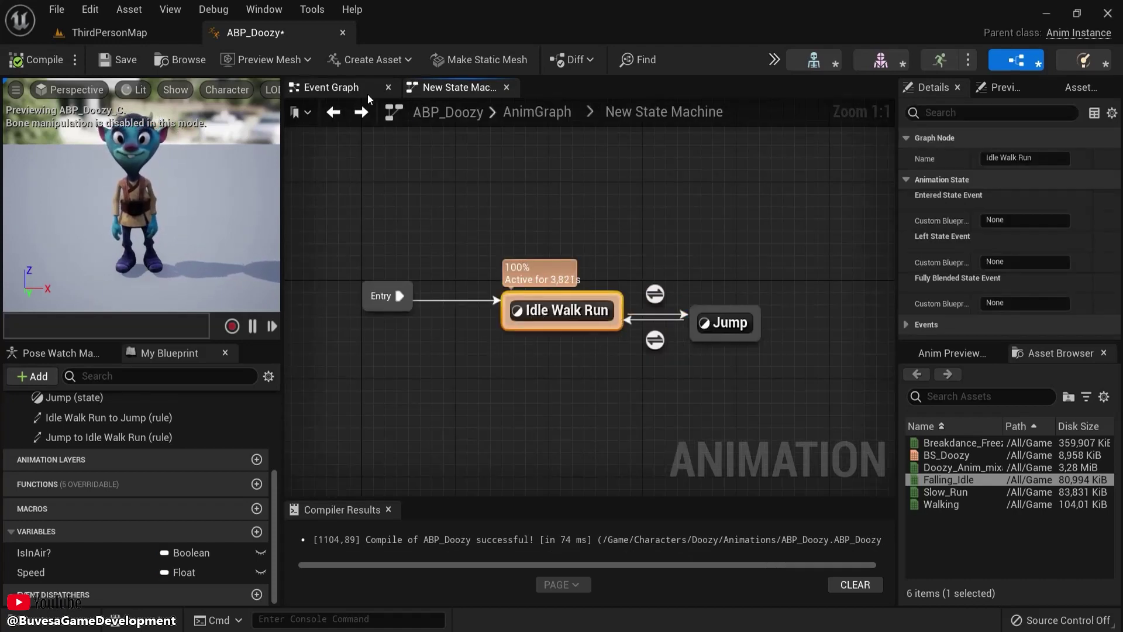
left_click(533, 112)
left_click_drag(517, 213, 797, 426)
left_click(672, 185)
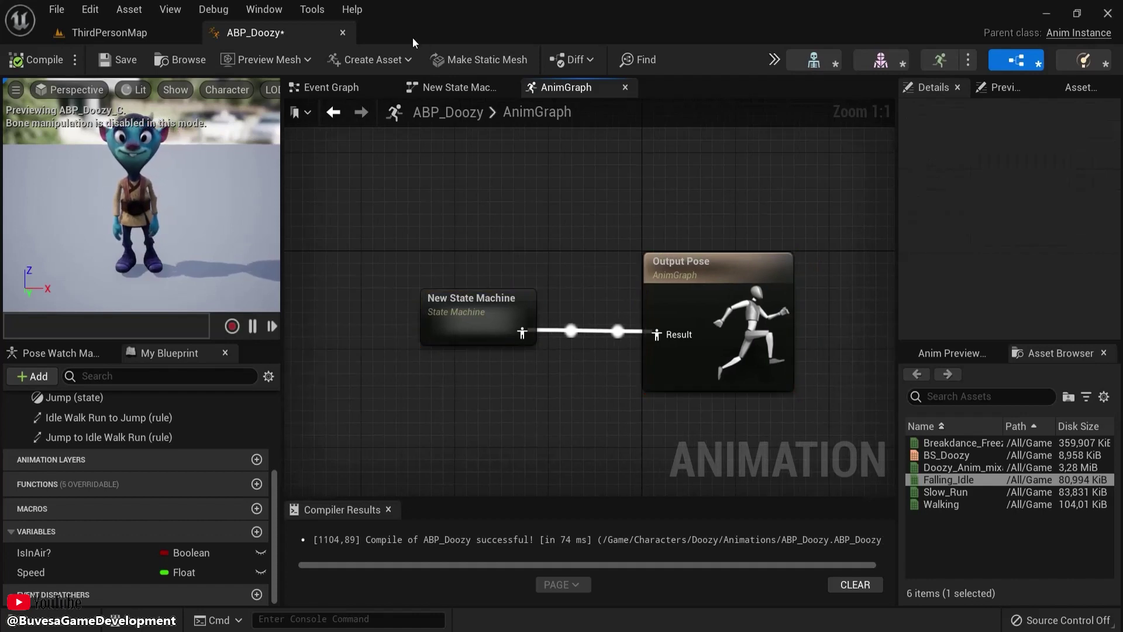
Open the BP_ThirdPersonCharacter blueprint from Content/ThirdPerson/Blueprints and show its viewport.
left_click(76, 620)
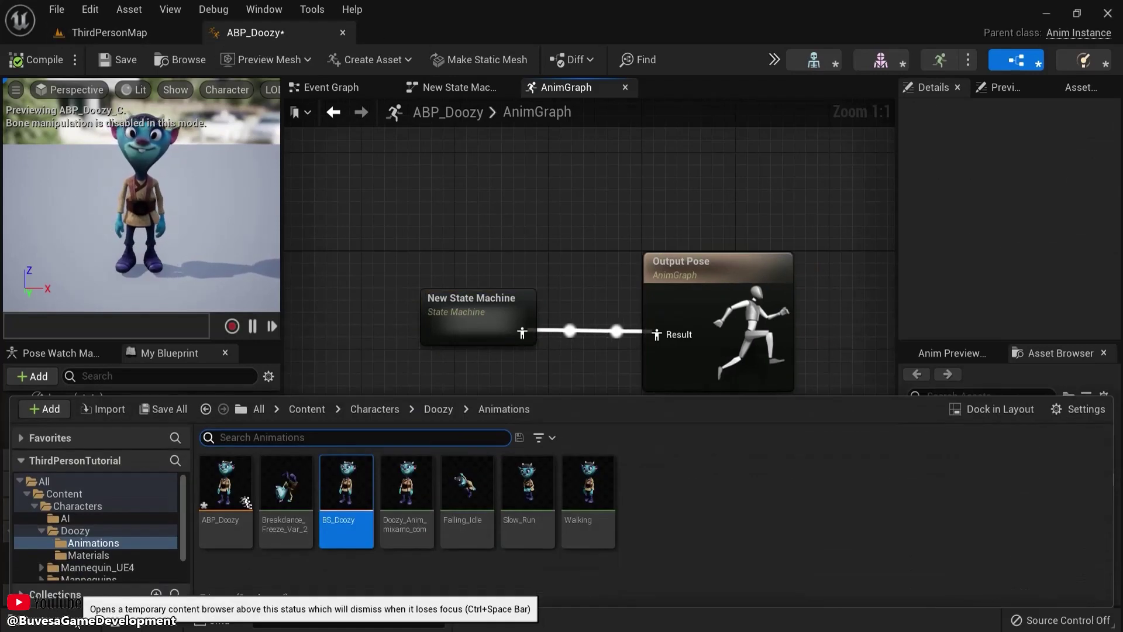
left_click(367, 411)
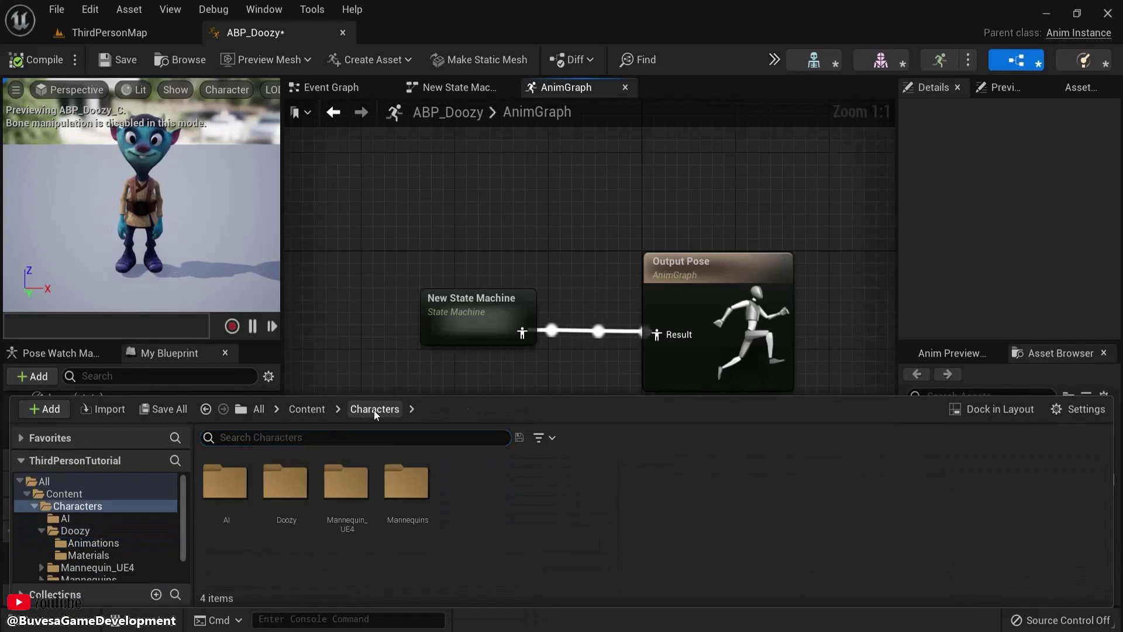
left_click(311, 409)
double_click(339, 486)
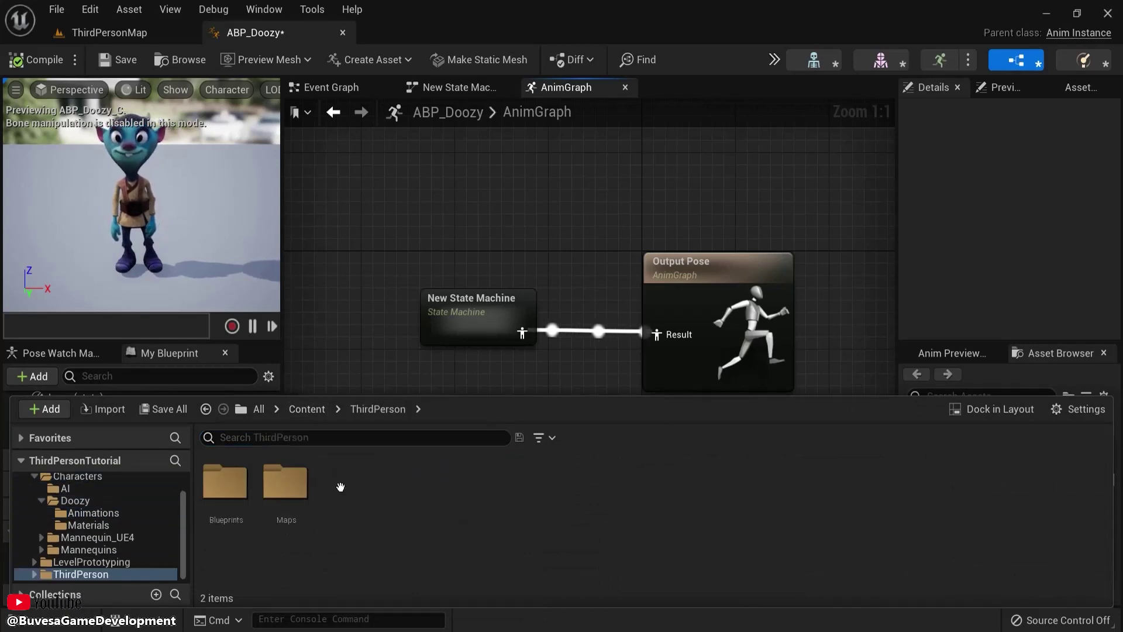
double_click(240, 491)
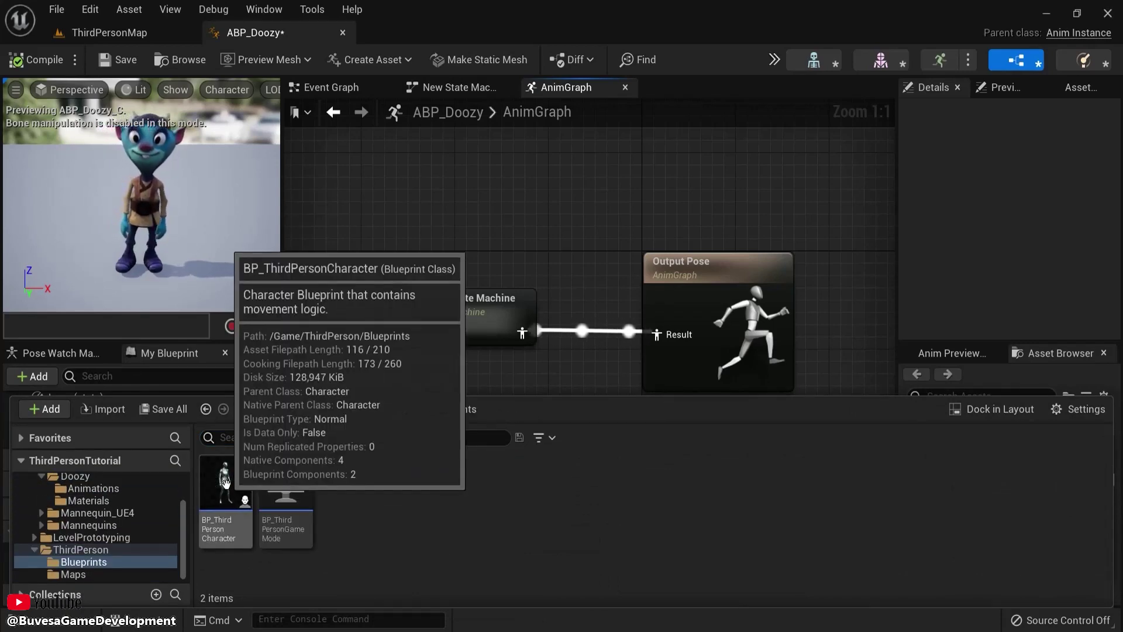
double_click(226, 483)
left_click(231, 90)
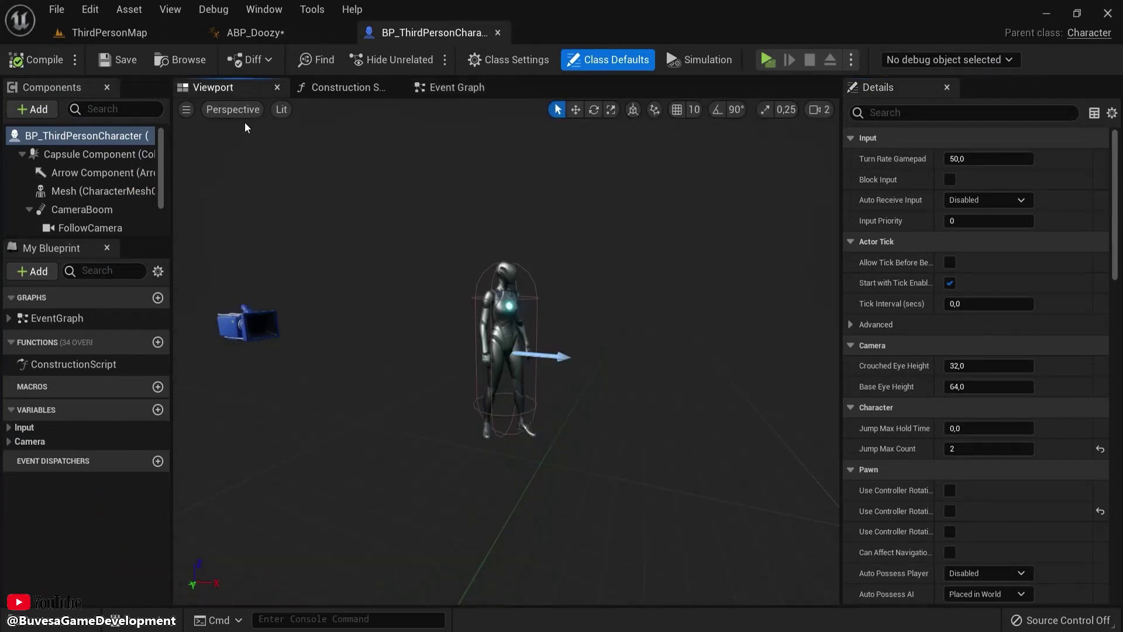
Set the skeletal mesh of the character's Mesh component to Doozy.
left_click(506, 328)
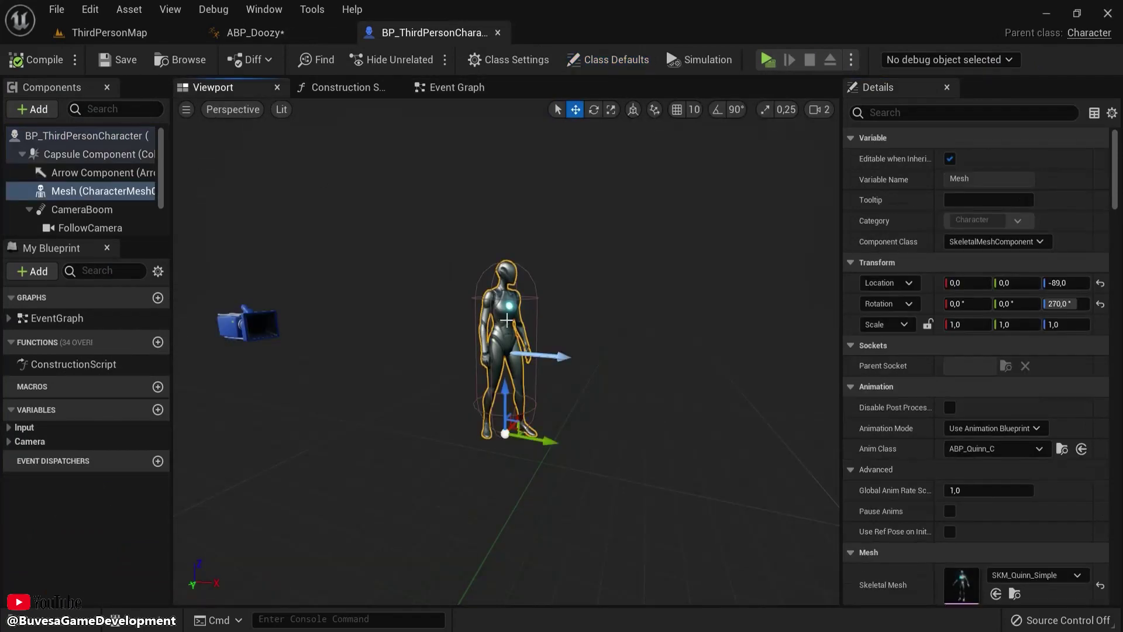
scroll(509, 322, "up", 2)
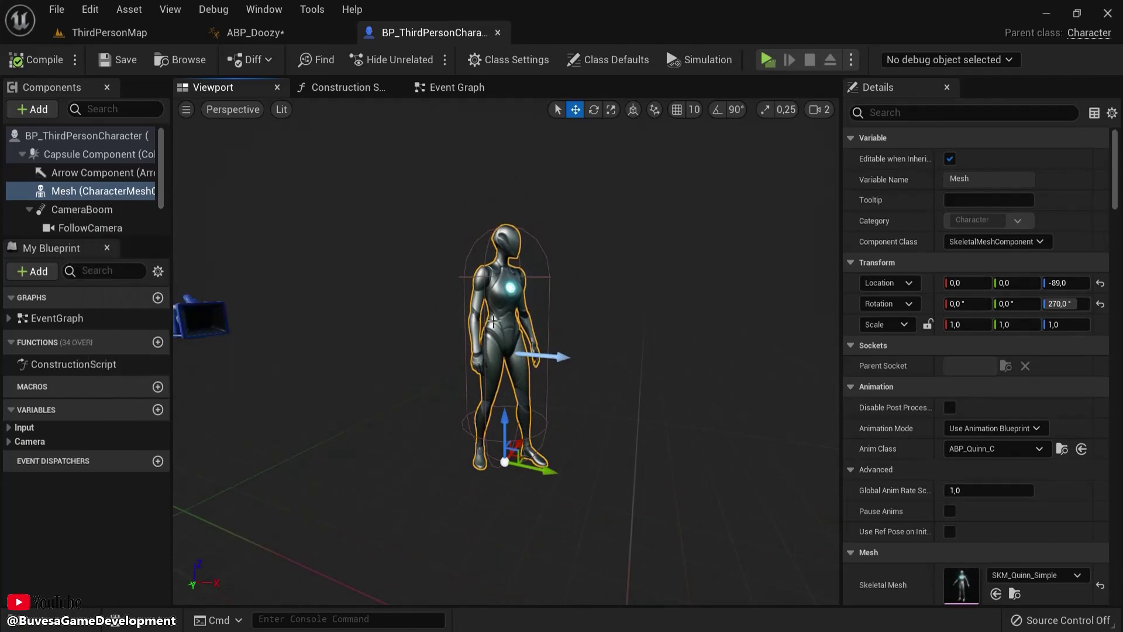
scroll(979, 391, "down", 3)
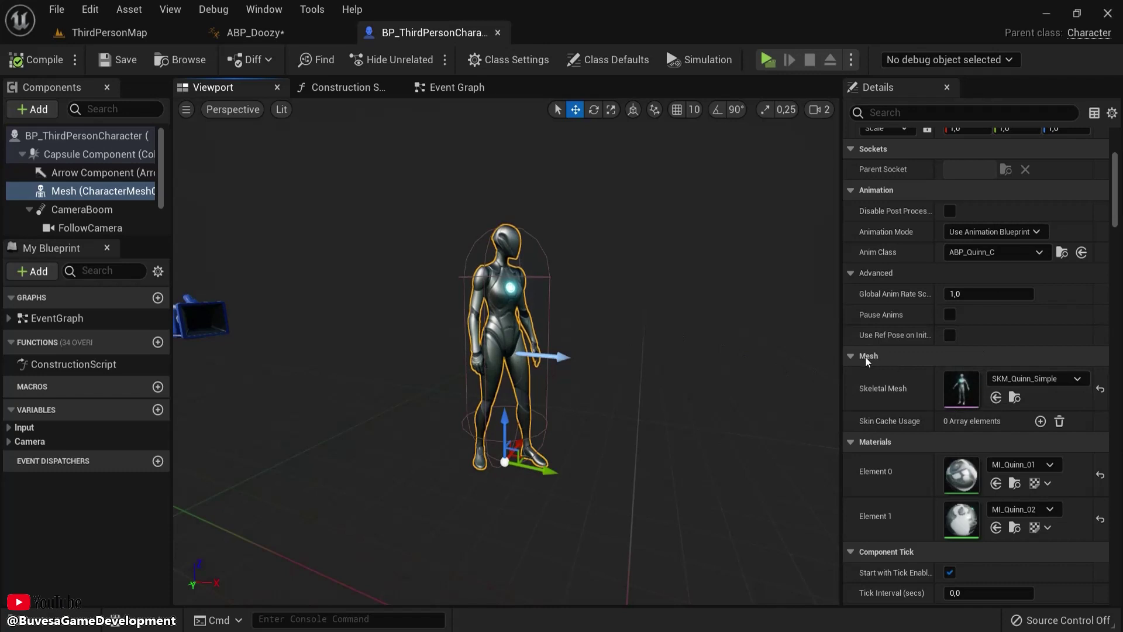
left_click(1019, 380)
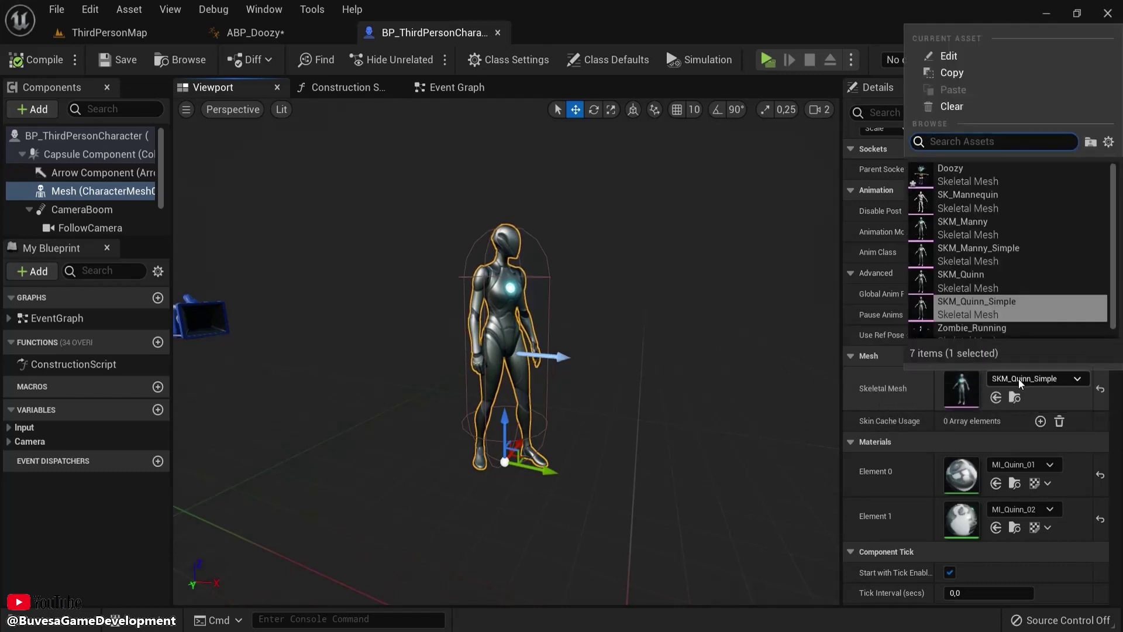
left_click(953, 175)
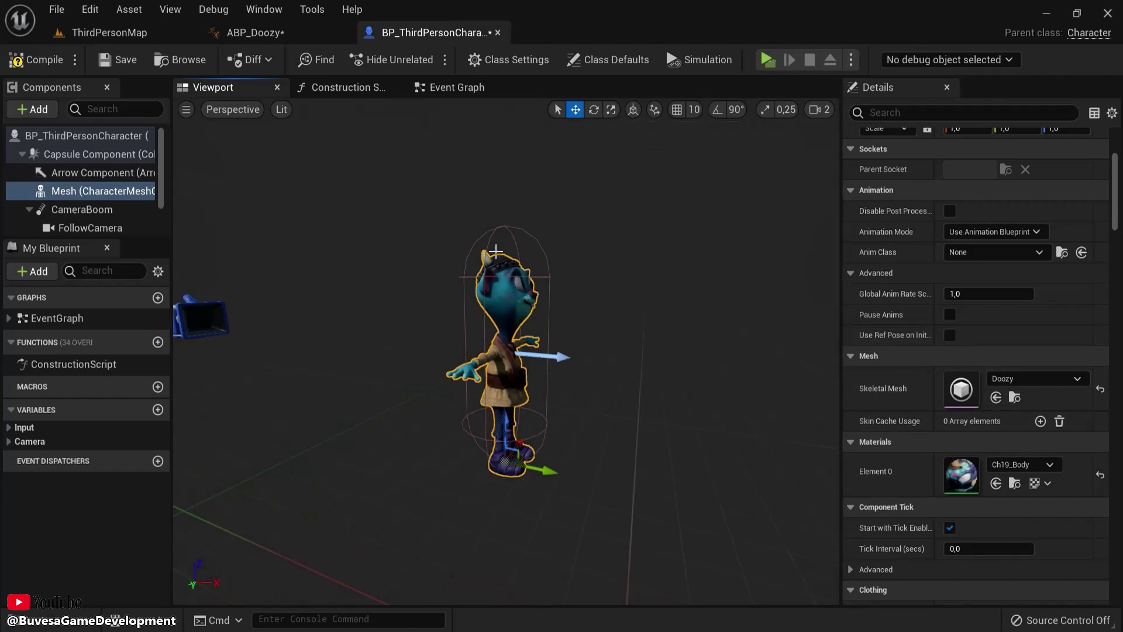
Set the Mesh component's Anim Class to ABP_Doozy and compile the character blueprint.
scroll(1014, 427, "up", 3)
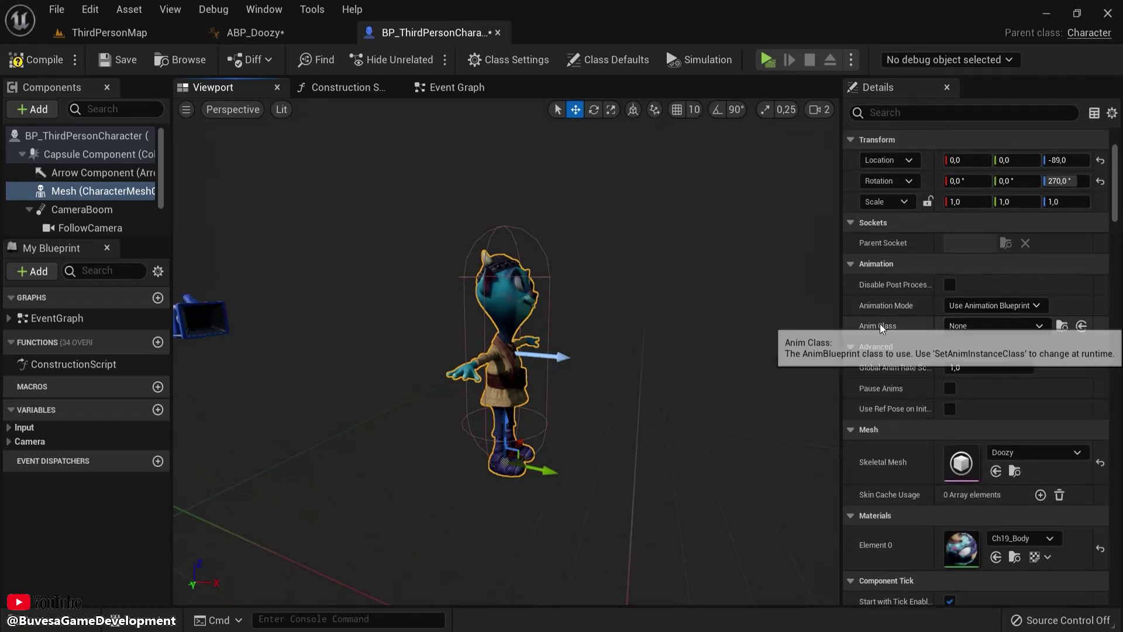
left_click(983, 328)
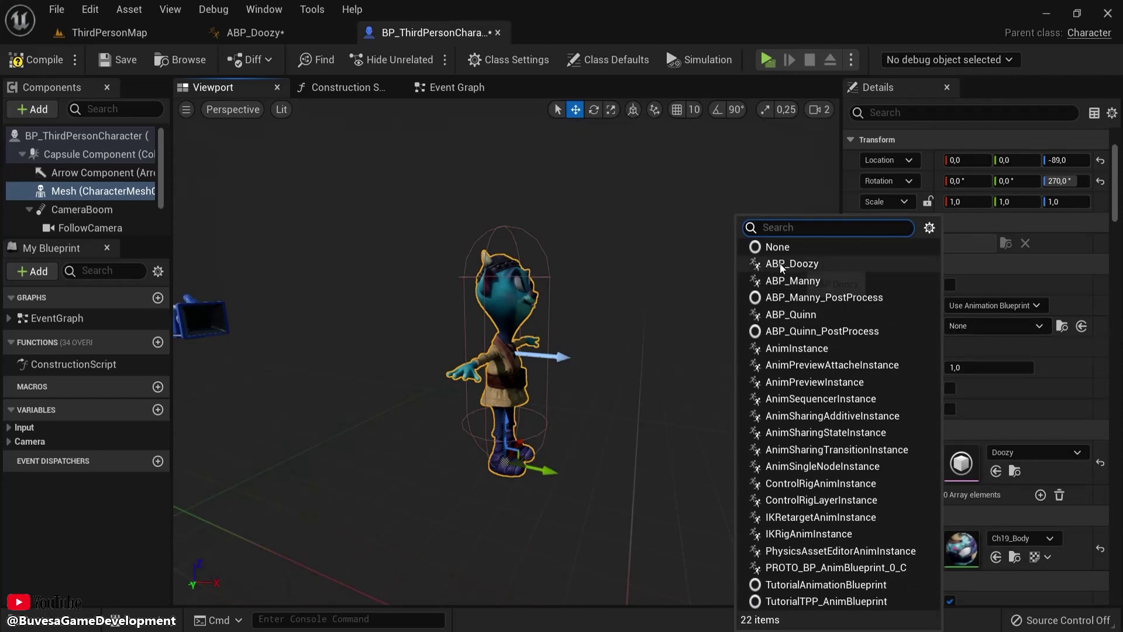
left_click(808, 264)
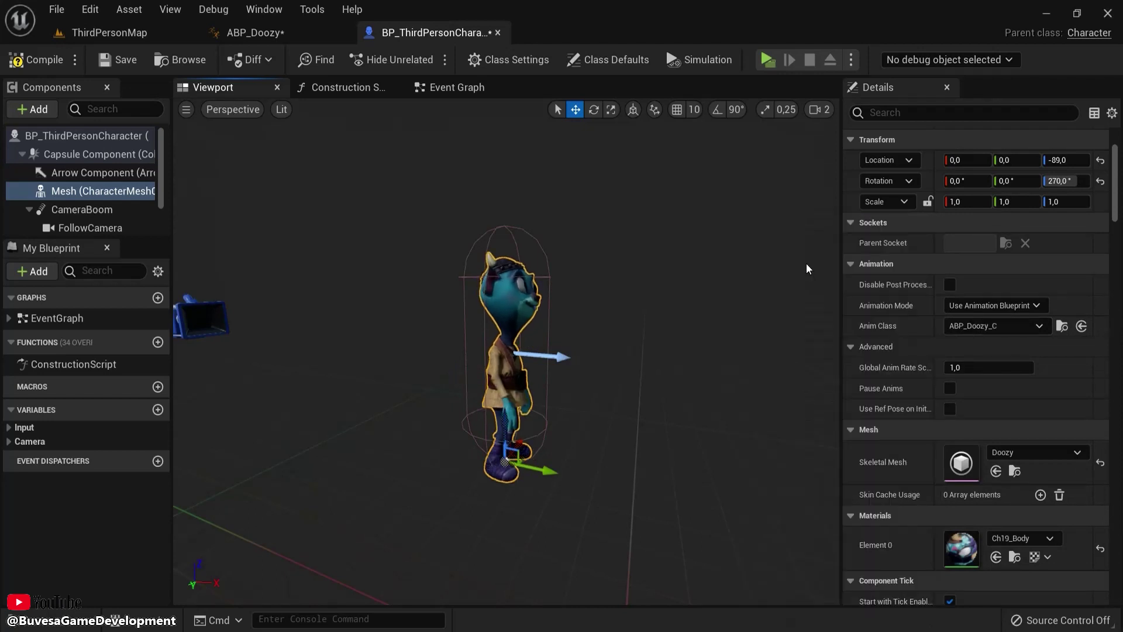
right_click_drag(701, 300, 559, 328)
key("f")
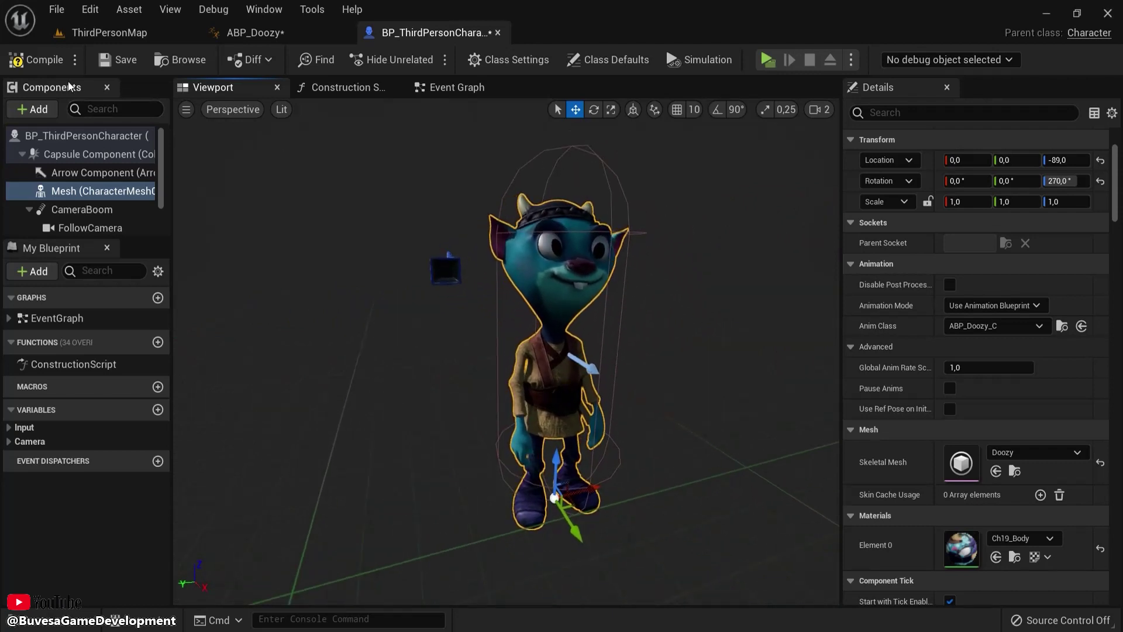
left_click(34, 59)
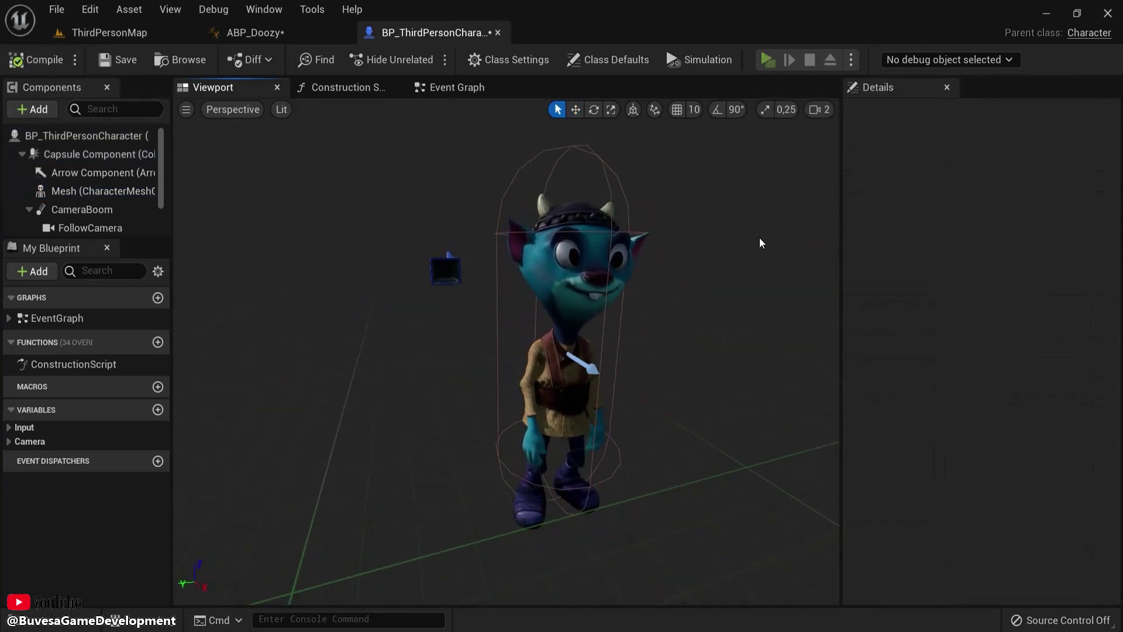
Play the level, test the Doozy character's running and jumping animations, and stop the preview.
left_click(768, 60)
left_click_drag(673, 331, 611, 421)
key("w")
key("space")
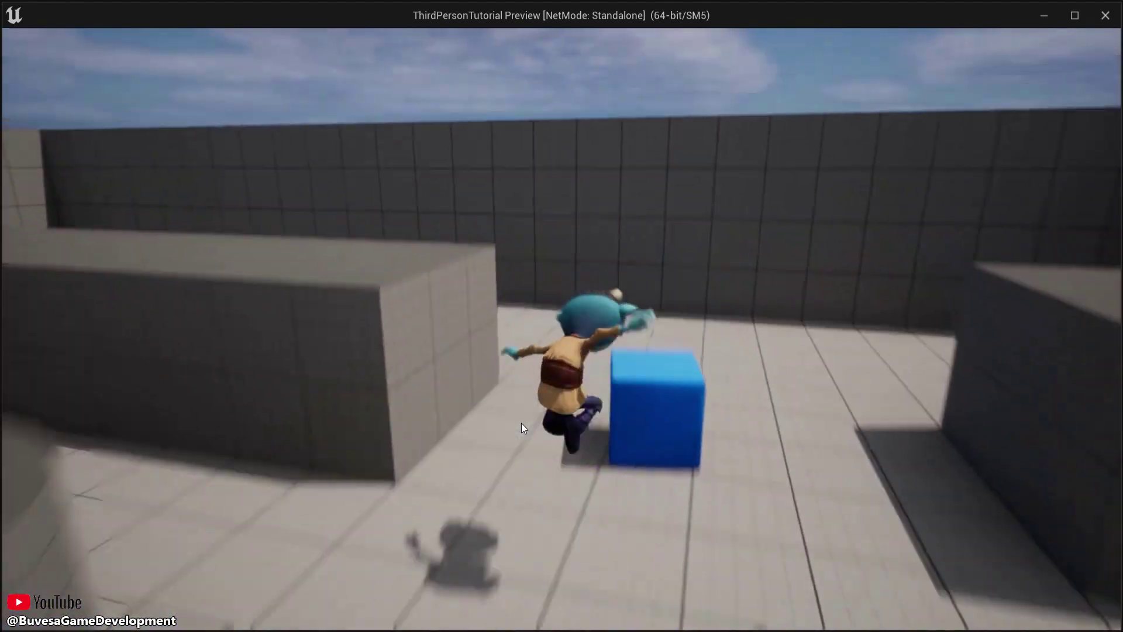
key("space")
left_click_drag(522, 423, 1120, 356)
key("w")
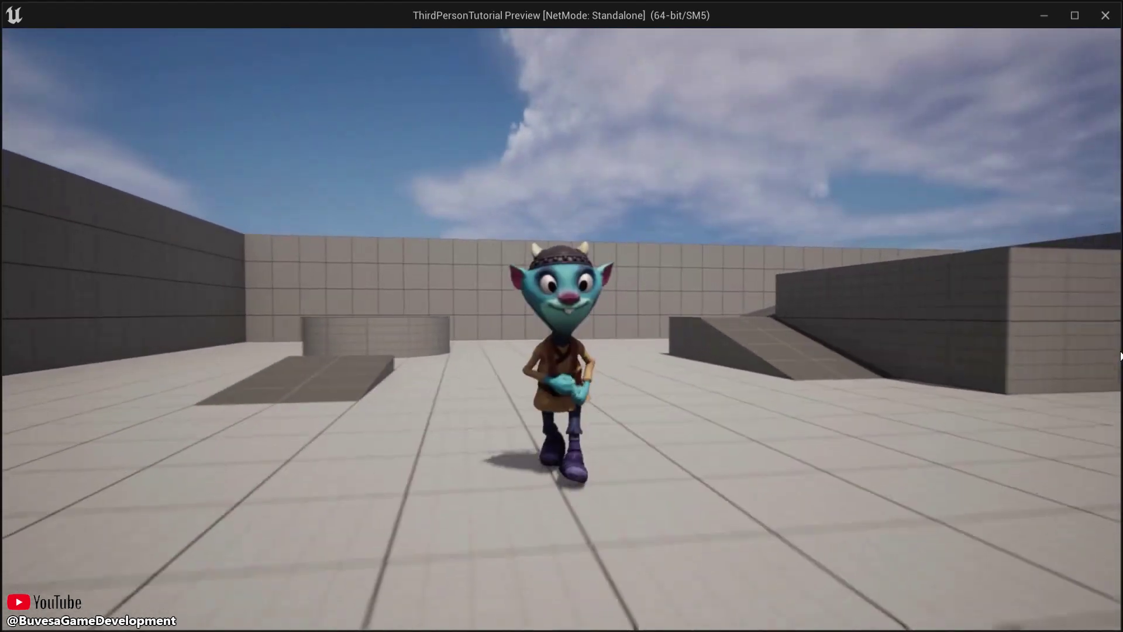
key("Escape")
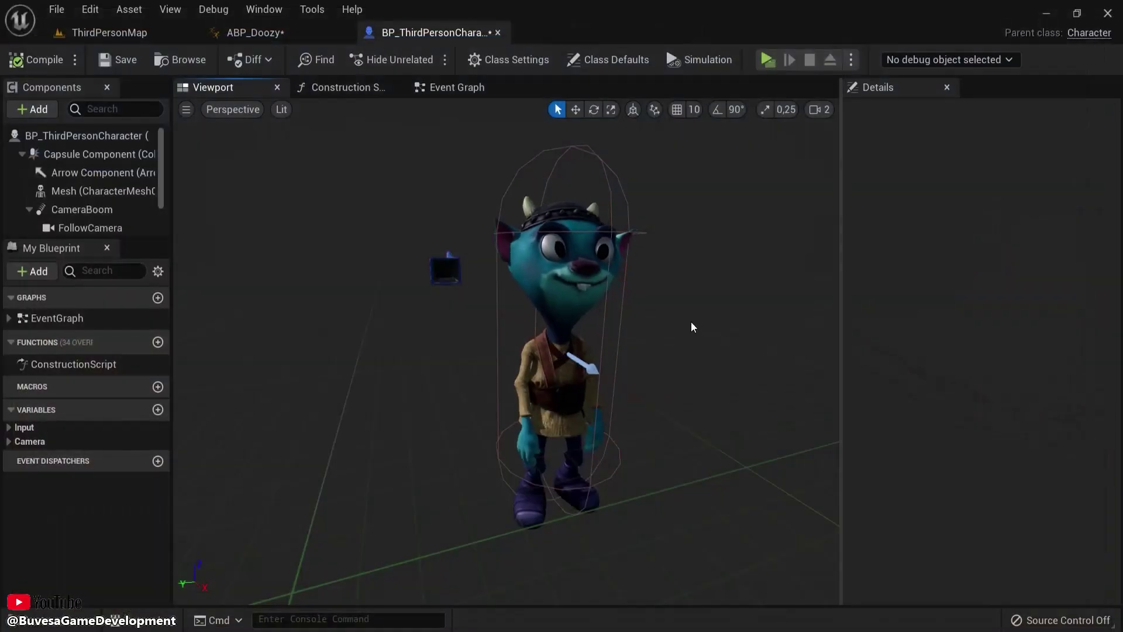
Add an F keyboard event in an empty area of BP_ThirdPersonCharacter's Event Graph.
left_click(437, 87)
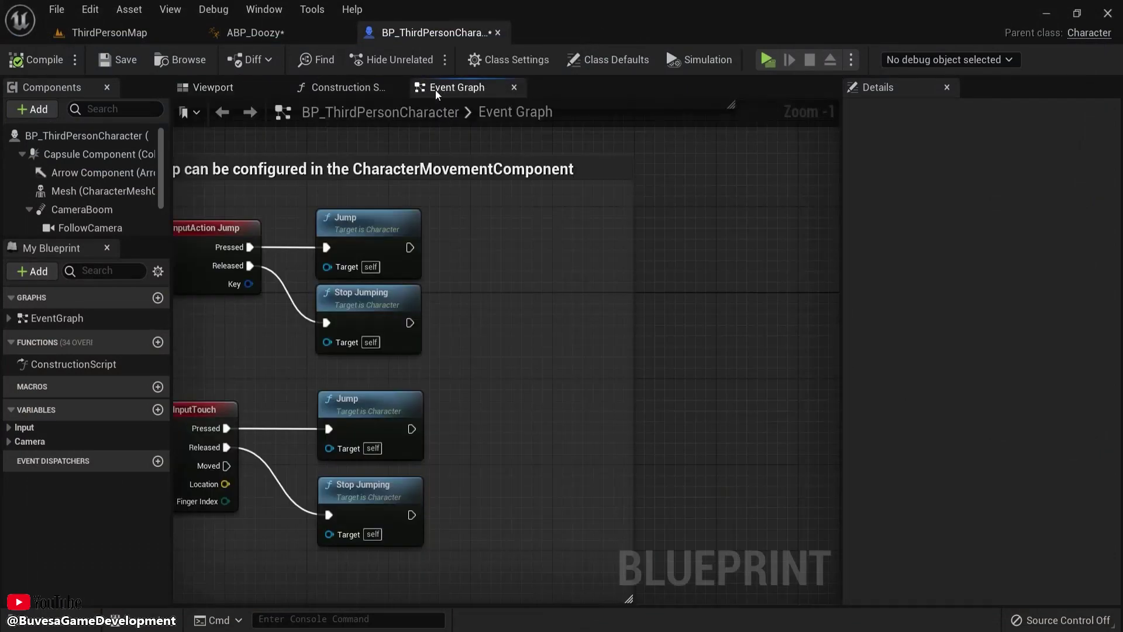
right_click_drag(484, 228, 434, 296)
scroll(373, 314, "down", 3)
scroll(358, 281, "up", 2)
right_click(359, 281)
type("f keyboard")
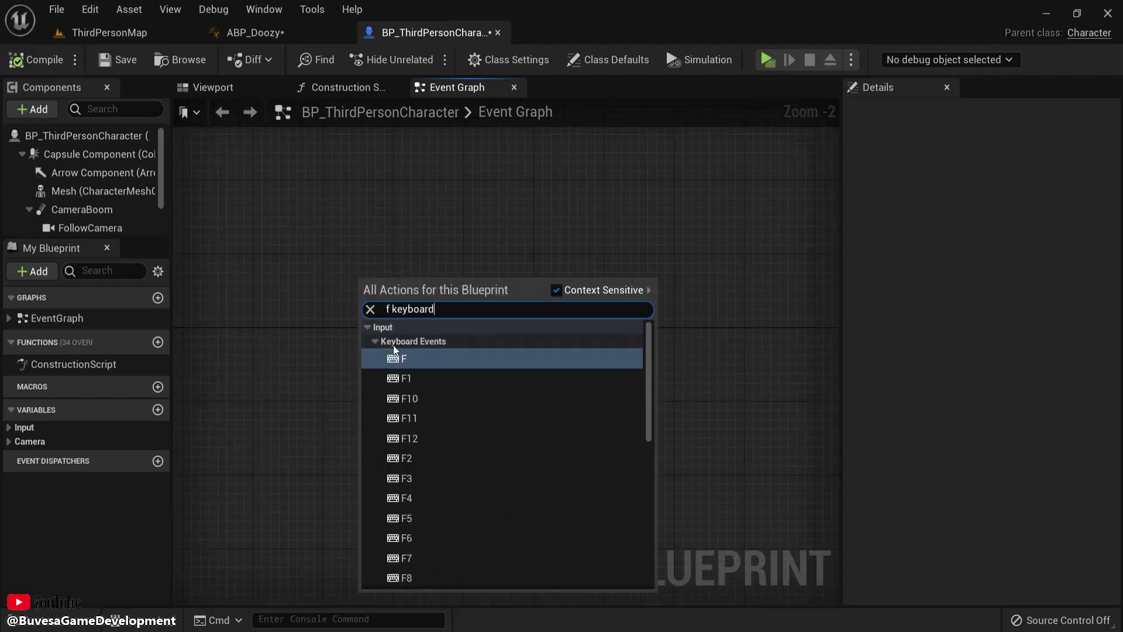
left_click(396, 357)
Add a Play Montage node driven by the F event's Pressed output.
scroll(406, 286, "up", 2)
left_click_drag(350, 310, 460, 313)
type("play ")
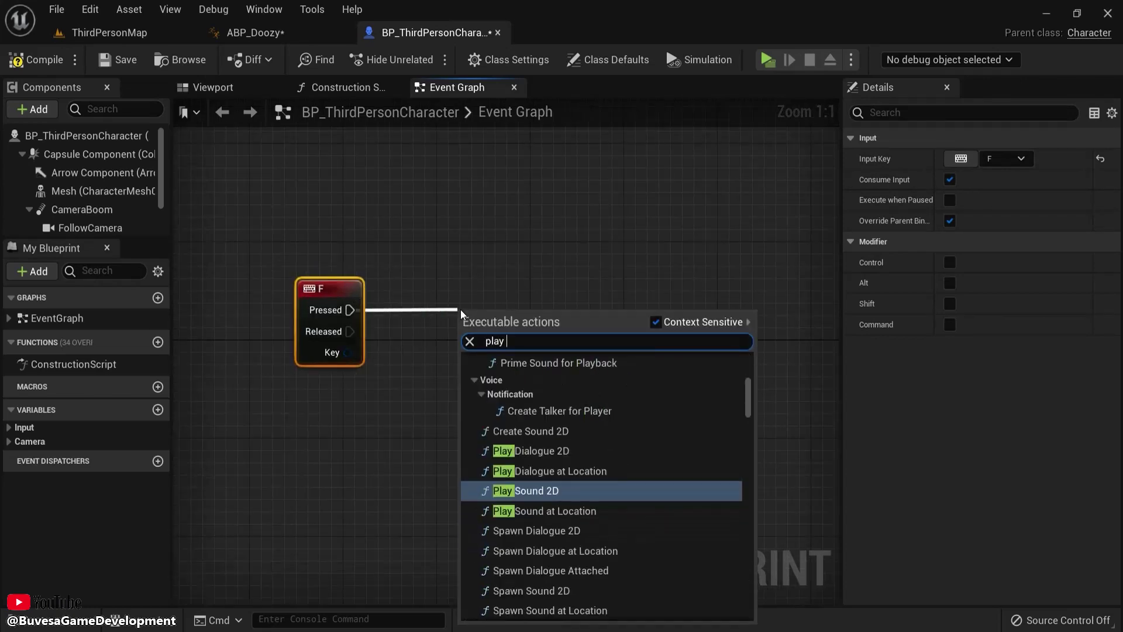
type("mont")
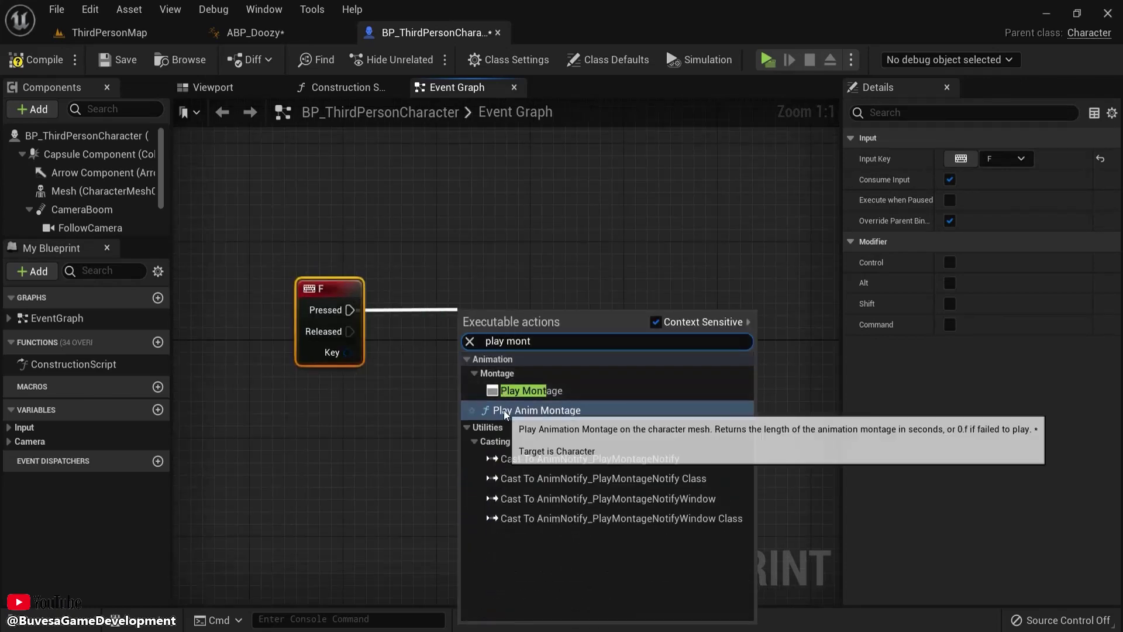
left_click(537, 392)
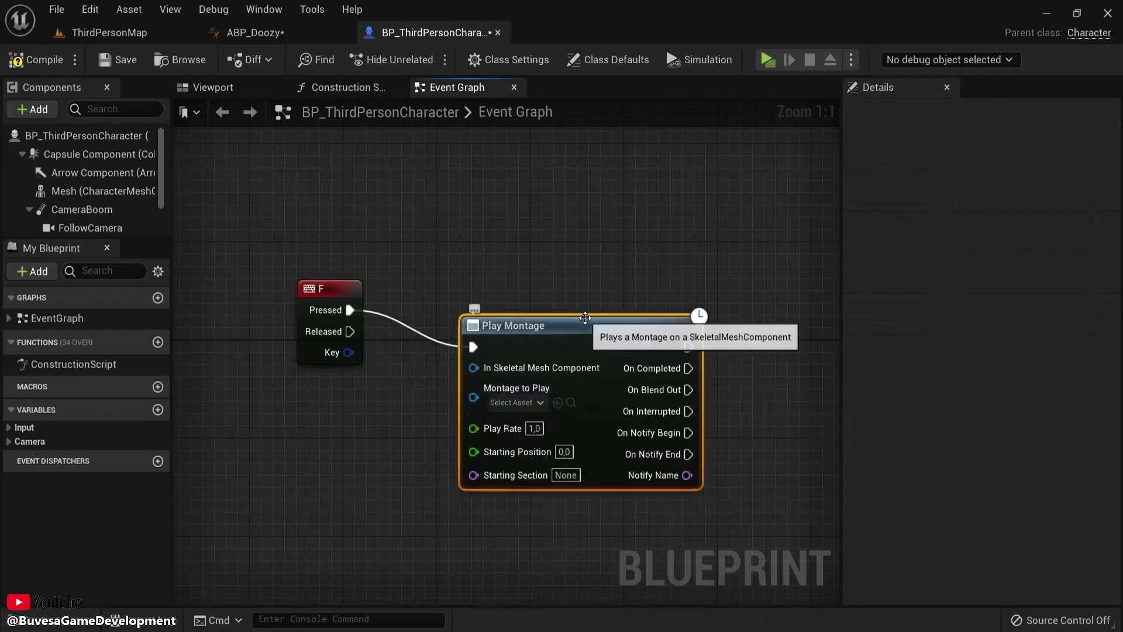
Line up the Play Montage node with the F event and connect a Mesh reference to its In Skeletal Mesh Component input.
left_click_drag(579, 316, 668, 283)
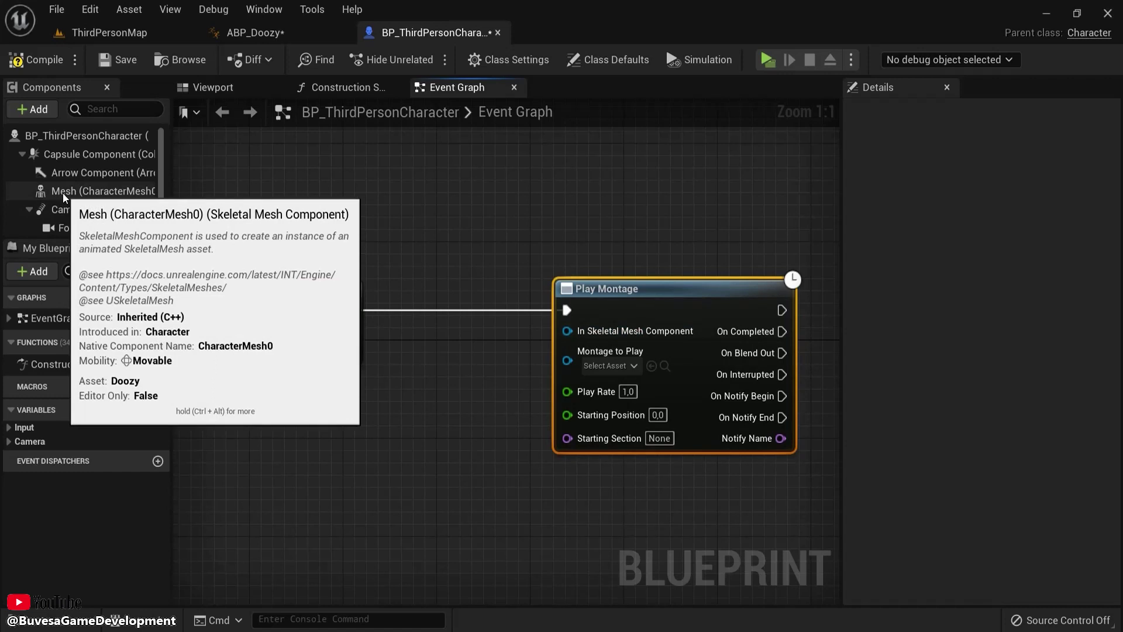
left_click_drag(64, 193, 430, 358)
left_click_drag(505, 366, 567, 331)
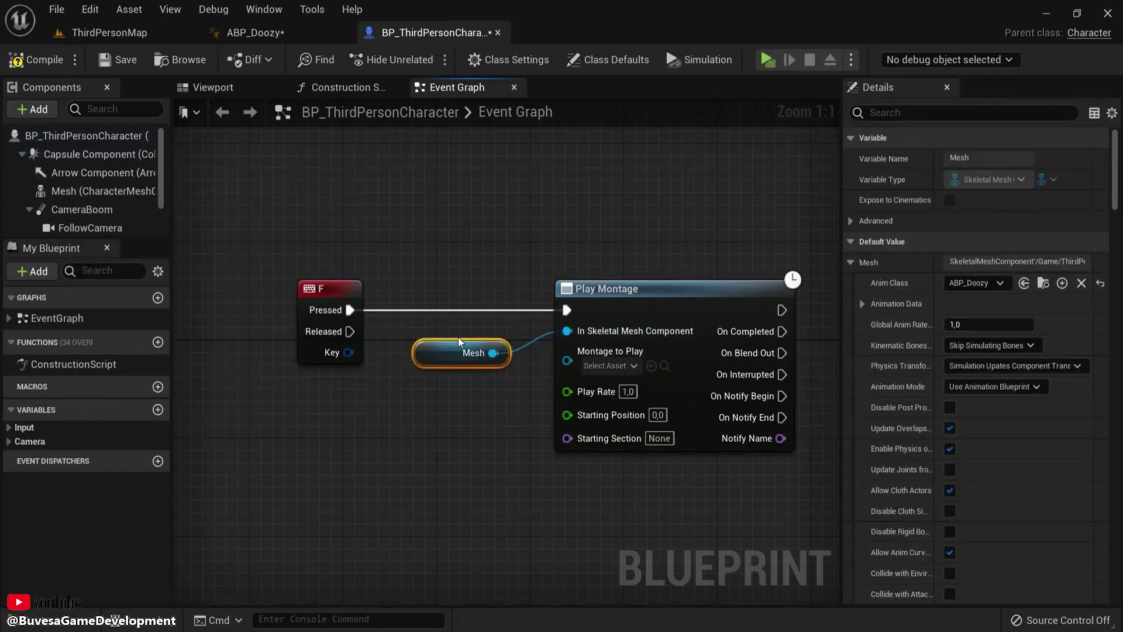
Create an AnimMontage from Breakdance_Freeze_Var_2 in the Characters/Doozy/Animations folder, keeping the suggested name.
left_click(610, 366)
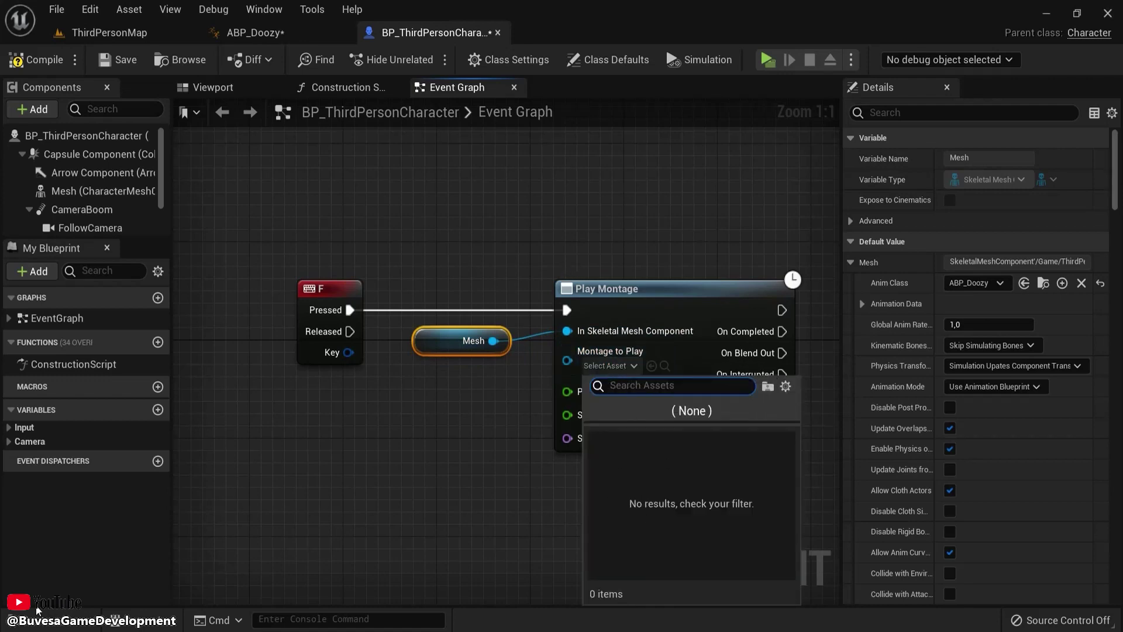
left_click(34, 613)
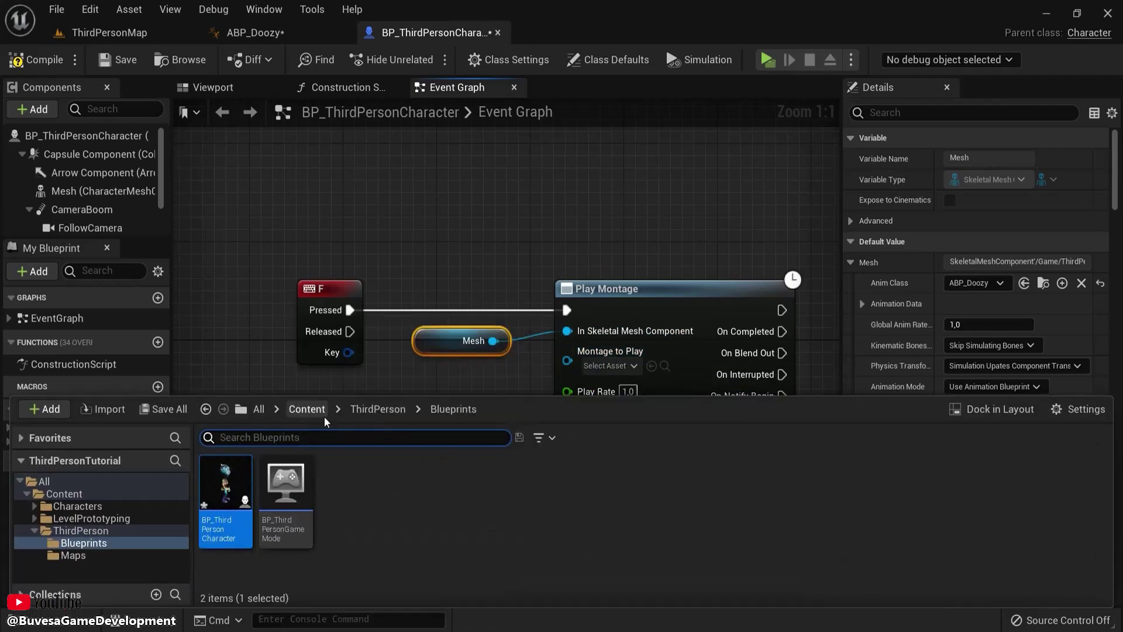
left_click(308, 409)
double_click(226, 482)
double_click(281, 488)
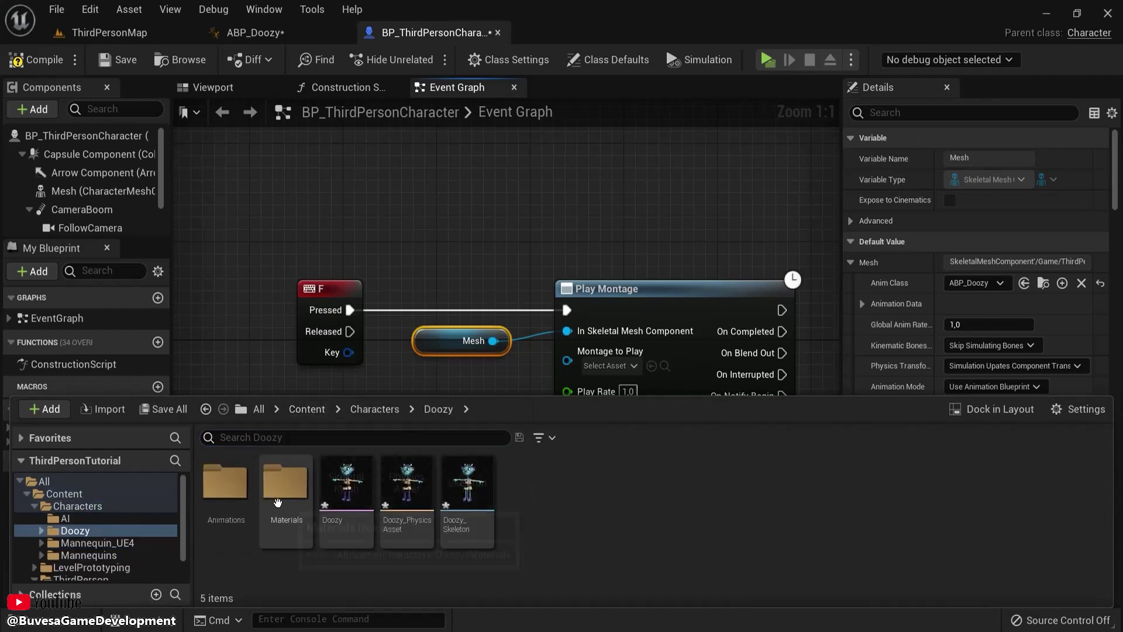
double_click(225, 482)
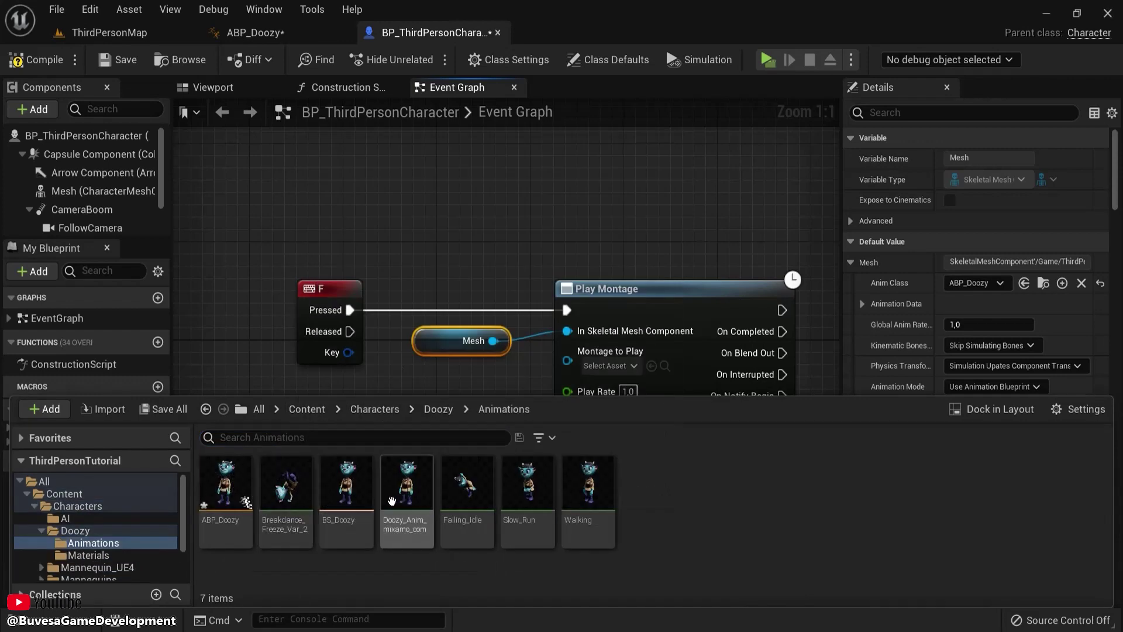
left_click(281, 491)
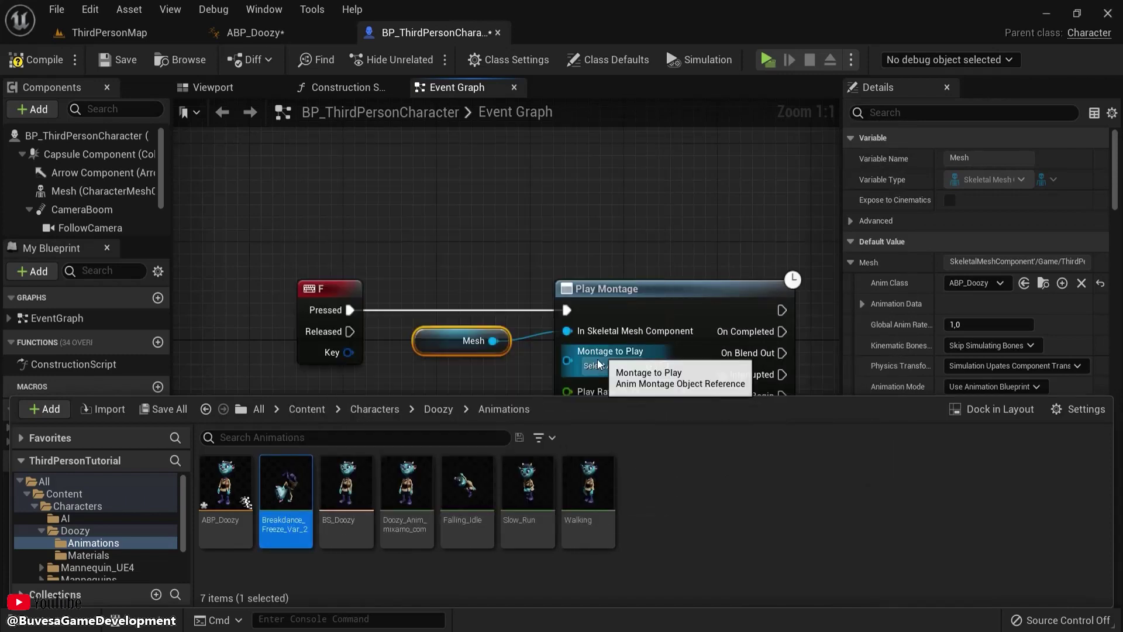
right_click(300, 472)
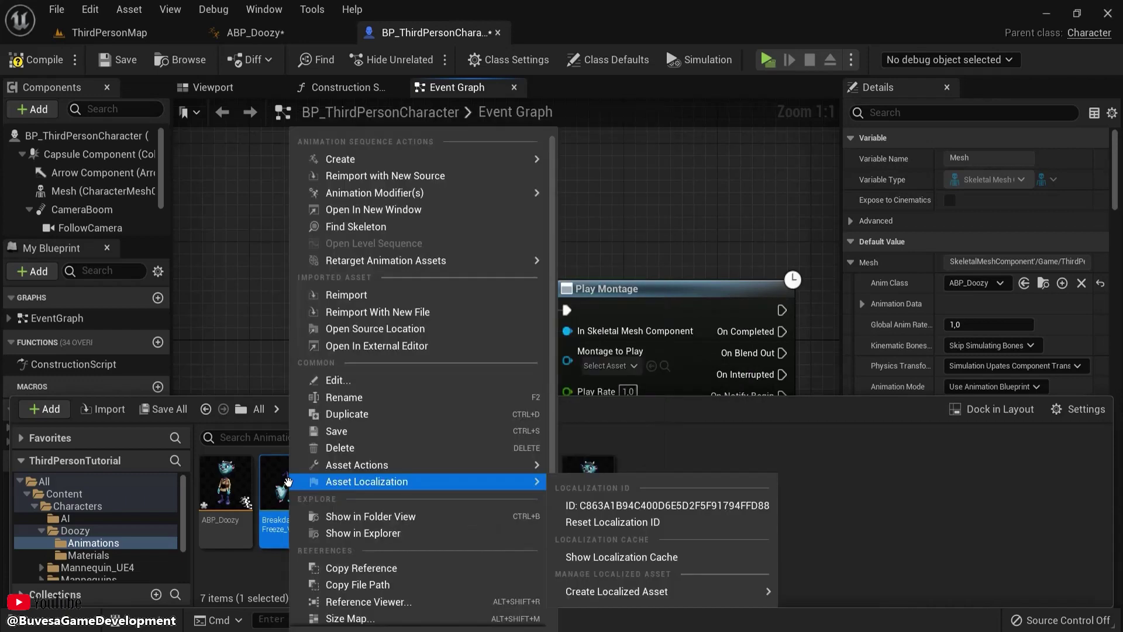
mouse_move(392, 162)
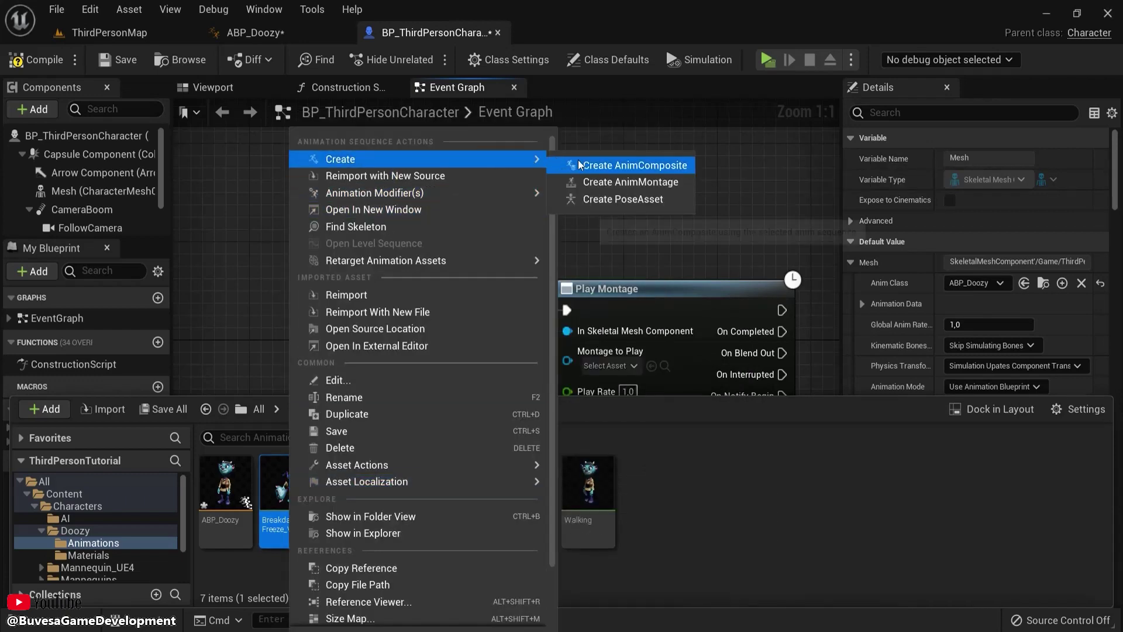
left_click(589, 183)
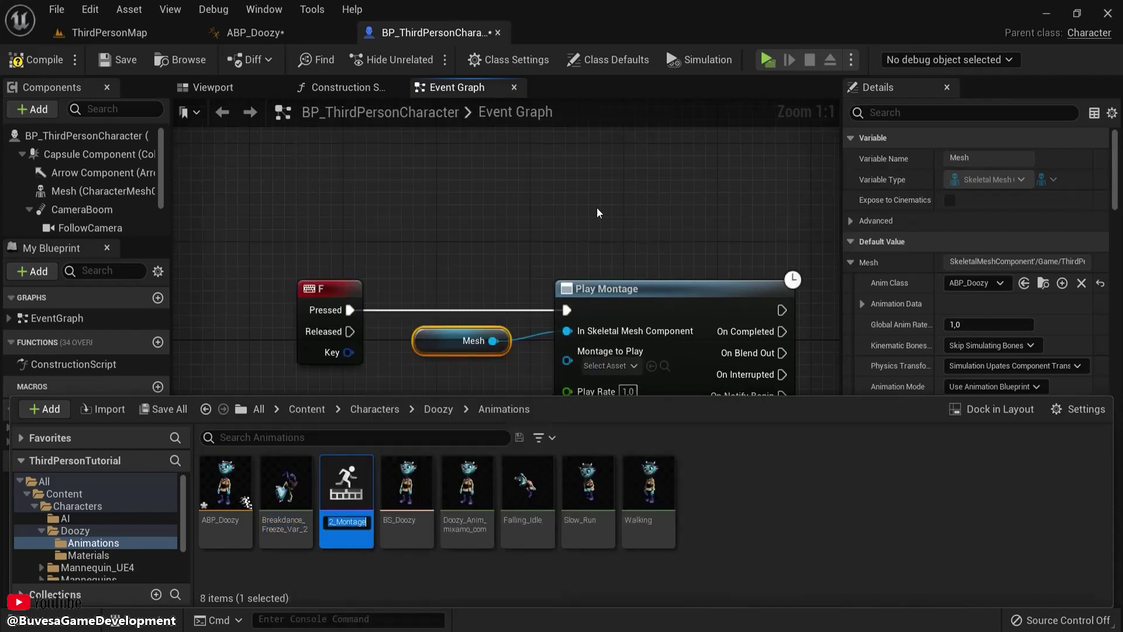
left_click(522, 221)
Set the Play Montage node's Montage to Play to the Breakdance_Freeze_Var_2 montage and compile the character blueprint.
left_click(626, 366)
left_click(644, 443)
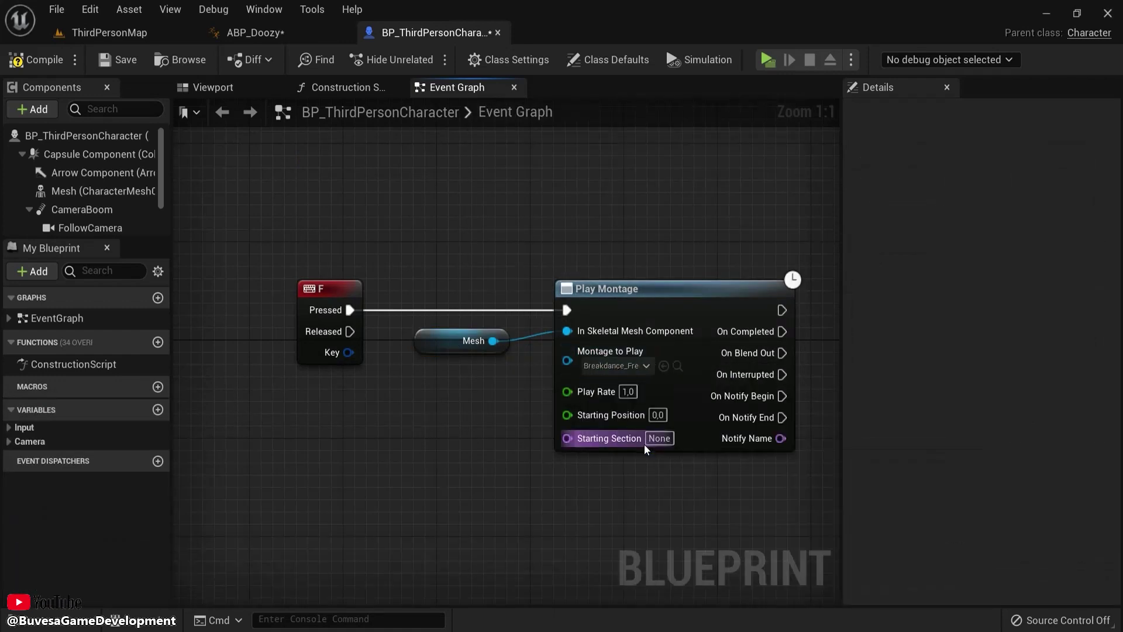
left_click(36, 59)
Play the level, test the breakdance montage on the Doozy character, and stop the preview.
left_click(777, 63)
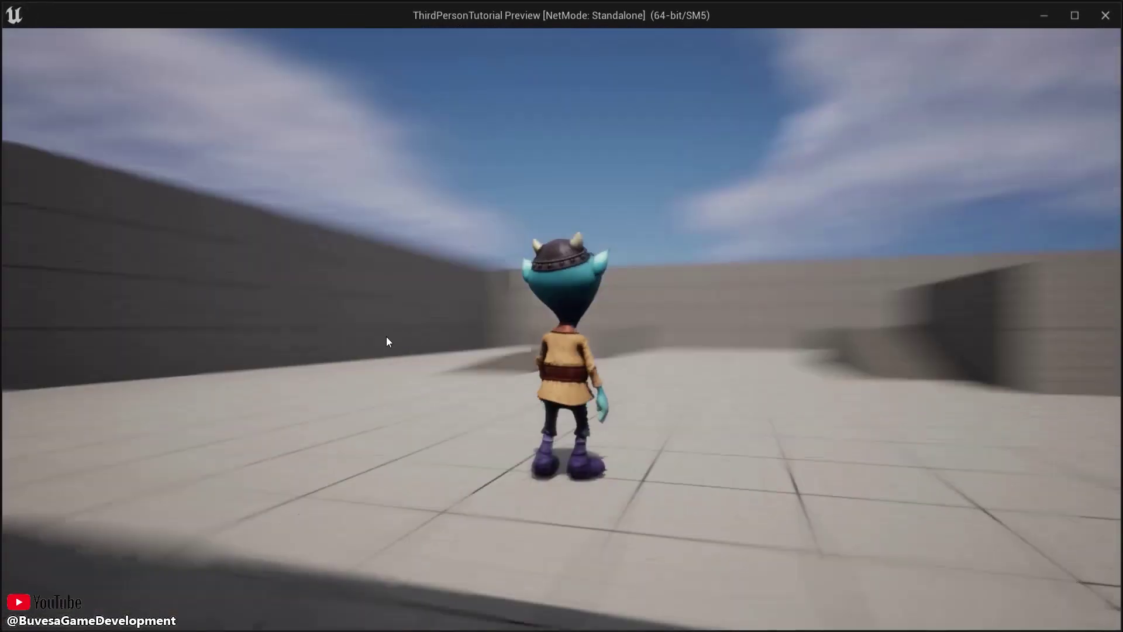
left_click_drag(388, 341, 1049, 409)
key("Escape")
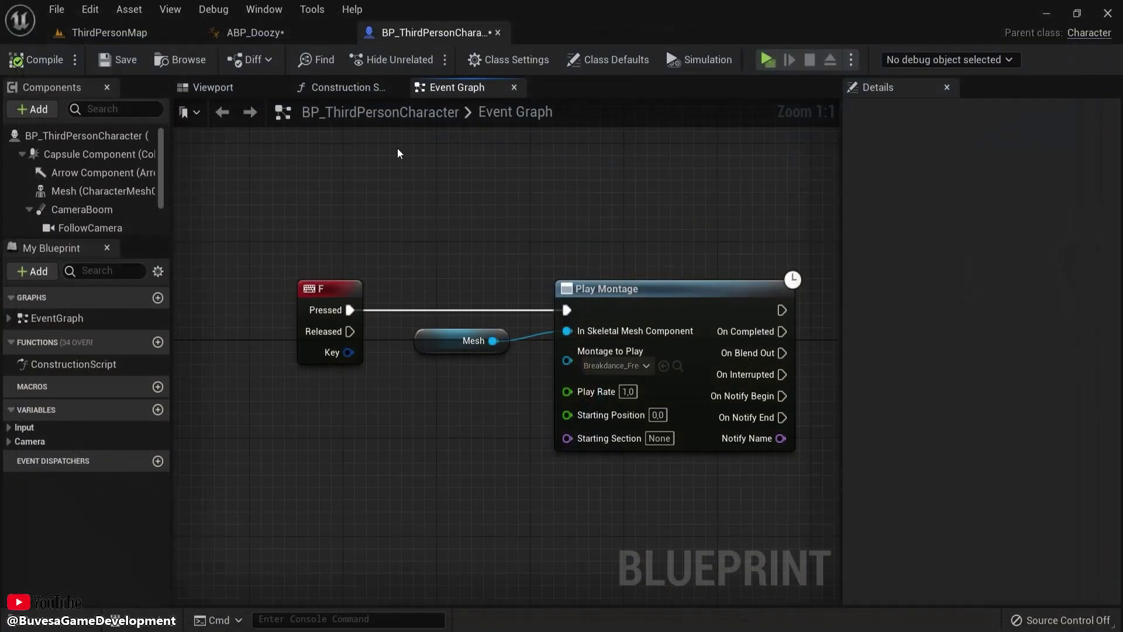
Insert a Slot 'DefaultSlot' node between New State Machine and Output Pose in ABP_Doozy's AnimGraph, and compile the animation blueprint.
left_click(255, 33)
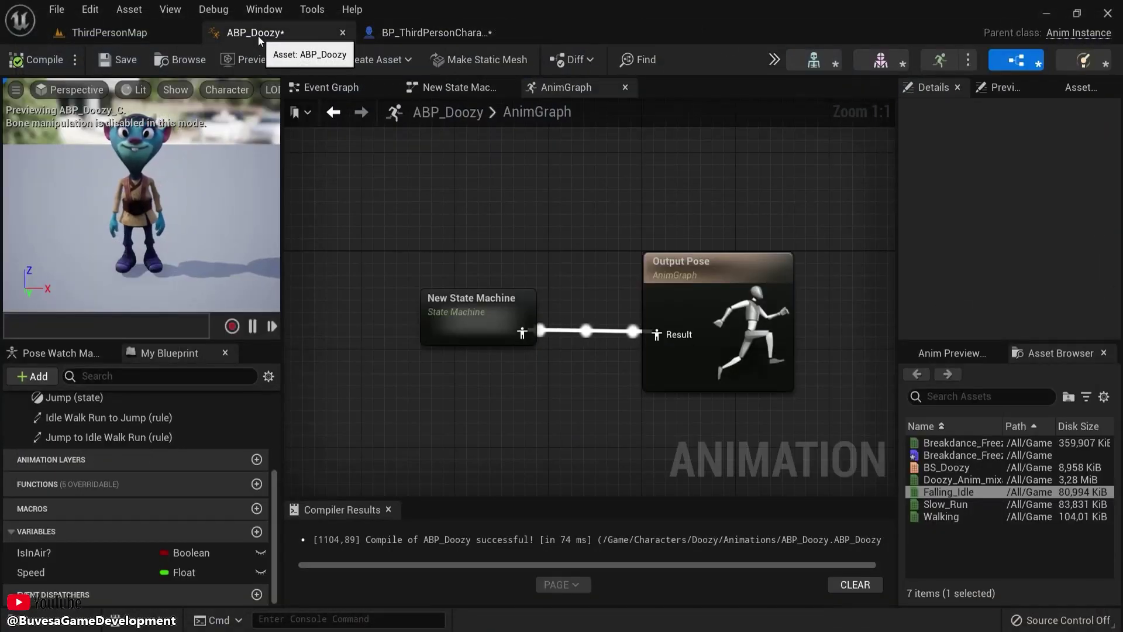
left_click_drag(707, 267, 812, 268)
right_click_drag(705, 228, 615, 225)
left_click_drag(672, 330, 566, 332)
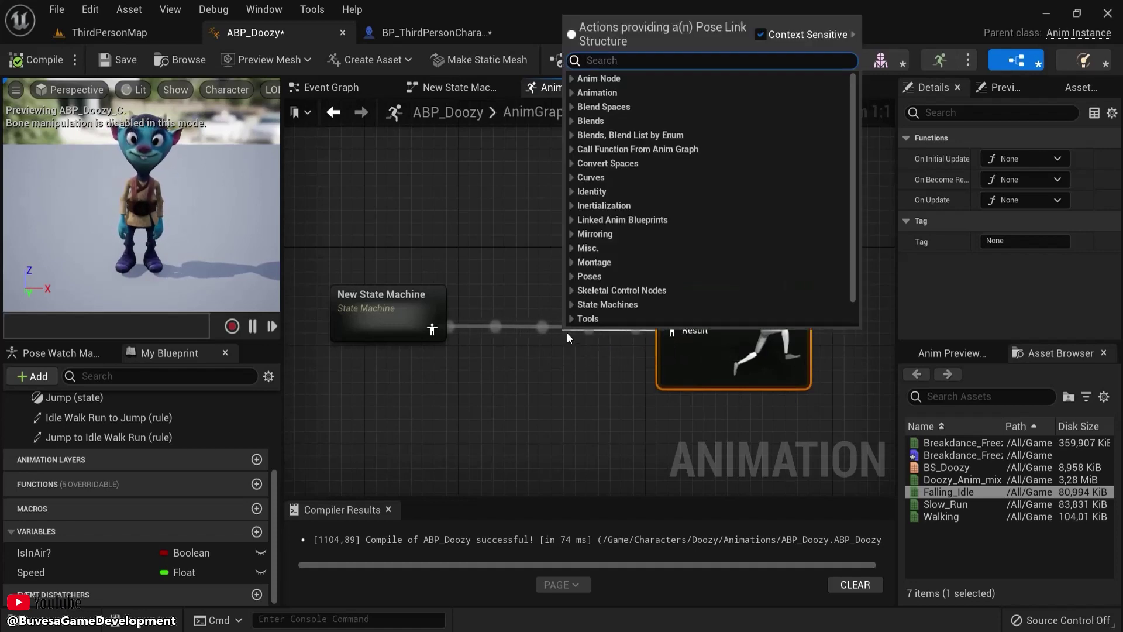
type("defaul")
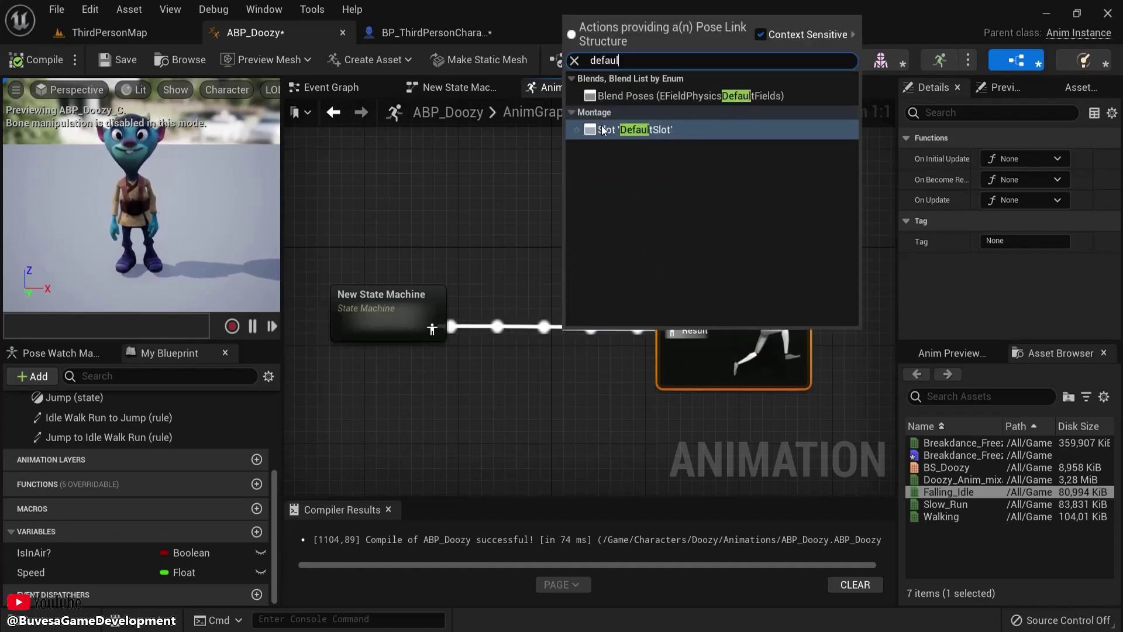
key("Return")
left_click_drag(582, 323, 557, 309)
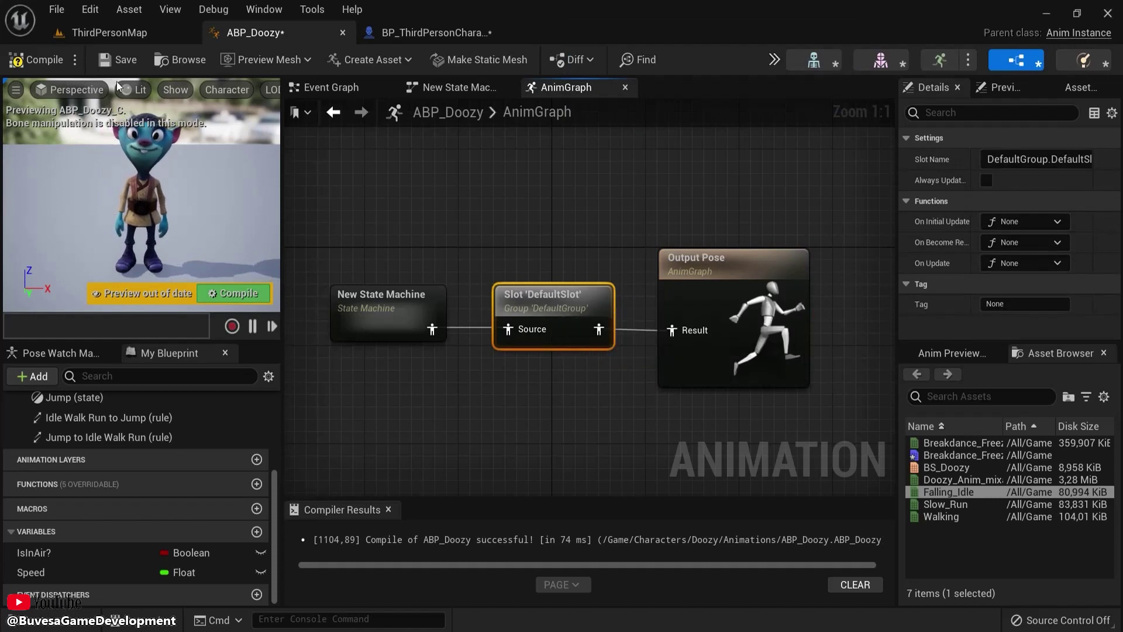
right_click_drag(555, 244, 571, 227)
left_click(571, 227)
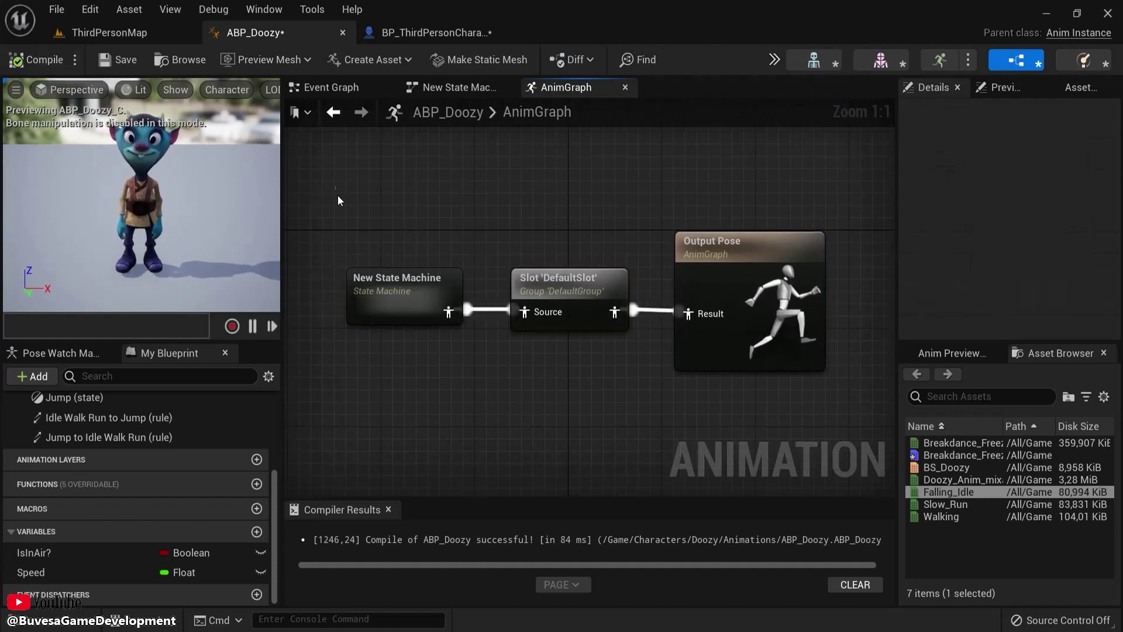
left_click_drag(464, 357, 472, 363)
left_click_drag(511, 179, 633, 368)
Return to BP_ThirdPersonCharacter and play the level, testing running, jumping and the breakdance montage on the Doozy character.
left_click(433, 32)
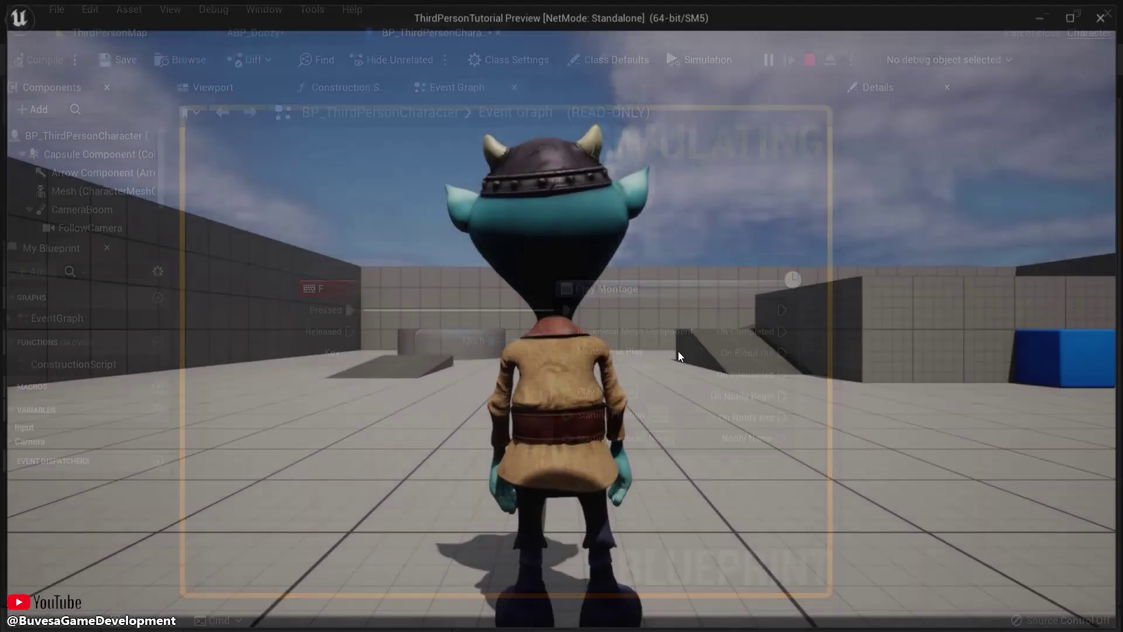
key("w")
key("s")
key("space")
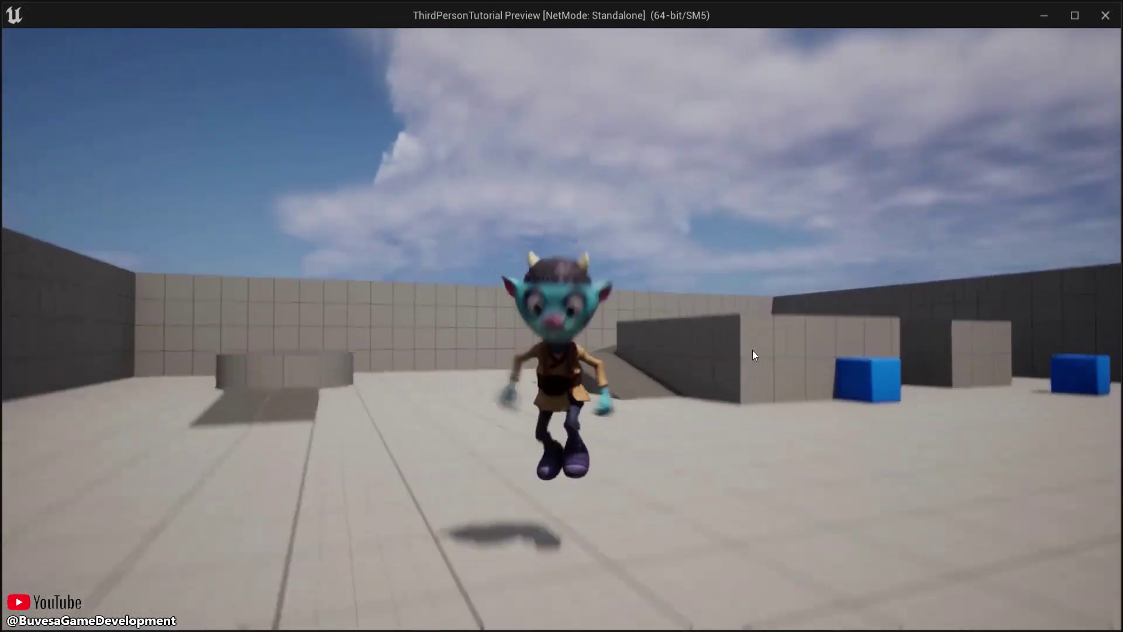
key("w")
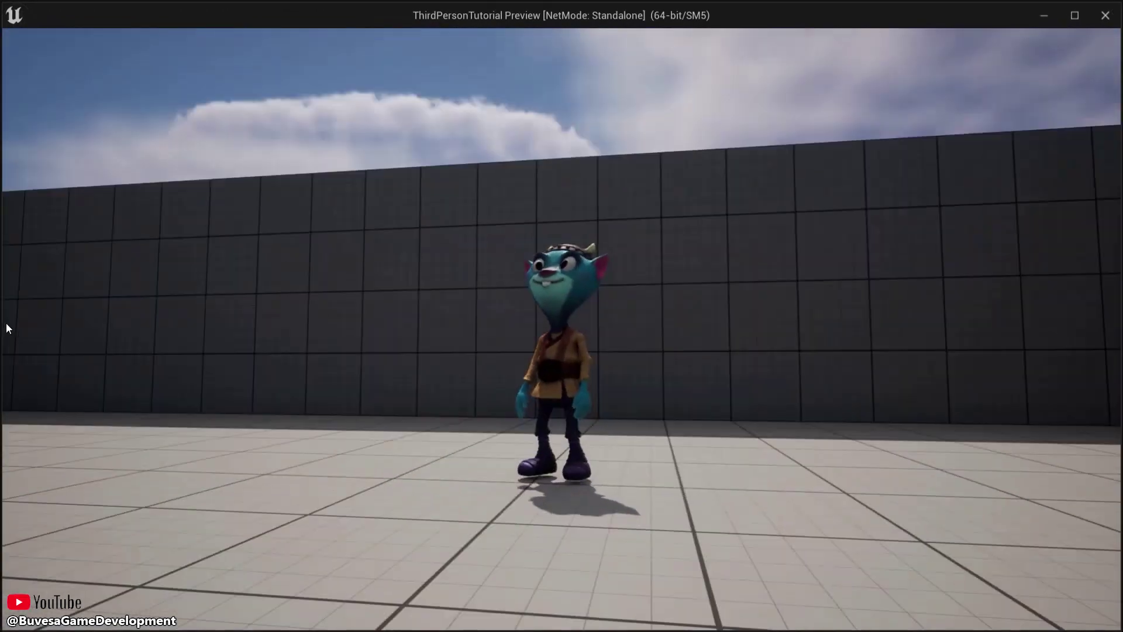
key("shift")
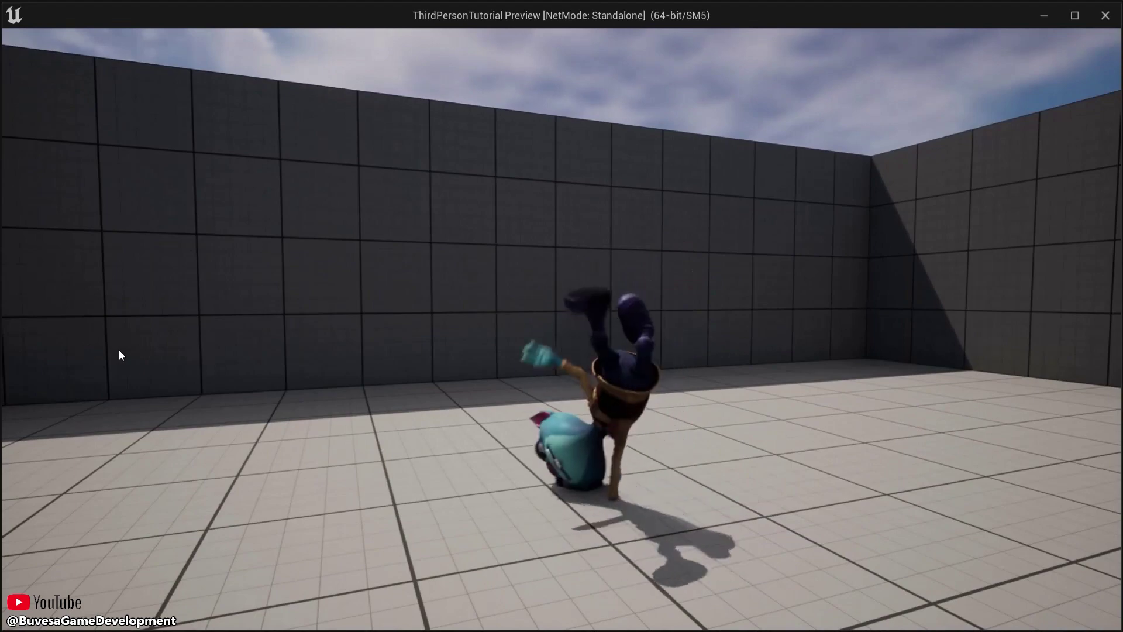
key("w")
key("s")
key("w")
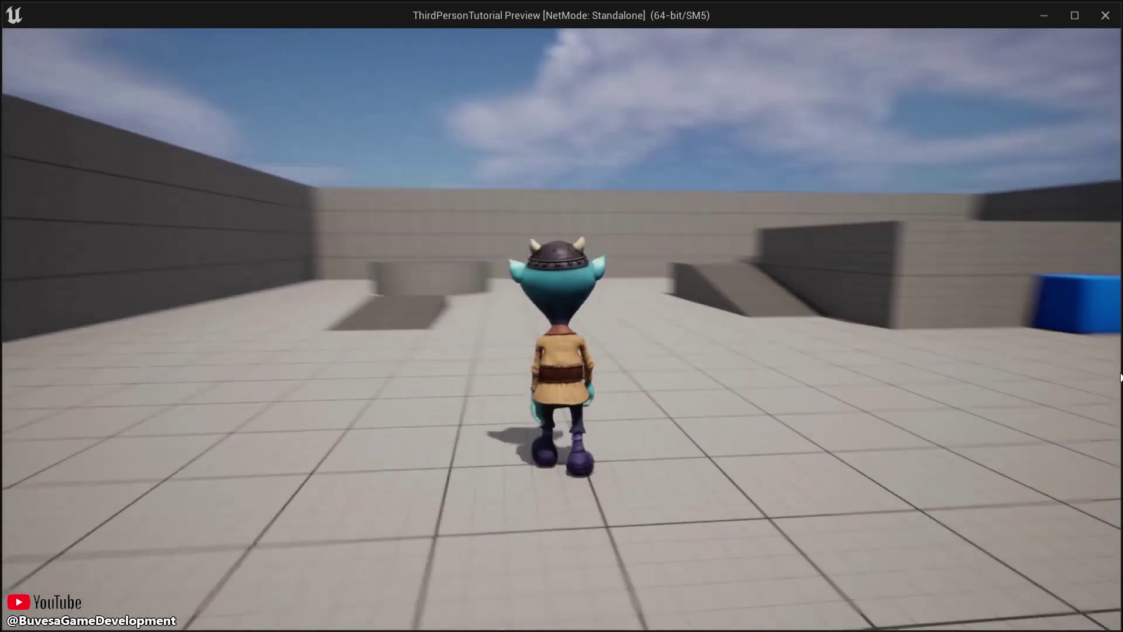
key("shift")
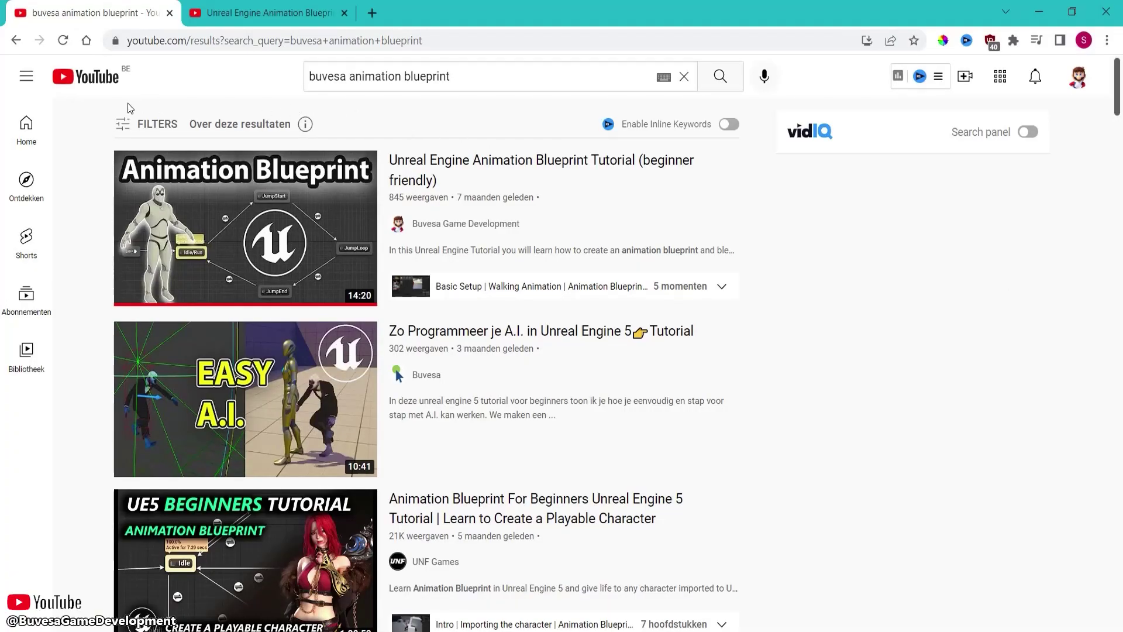
Switch to YouTube in the browser and examine the Unreal Engine Animation Blueprint Tutorial's description for its Blender character and Mixamo animation links.
triple_click(506, 72)
mouse_move(402, 220)
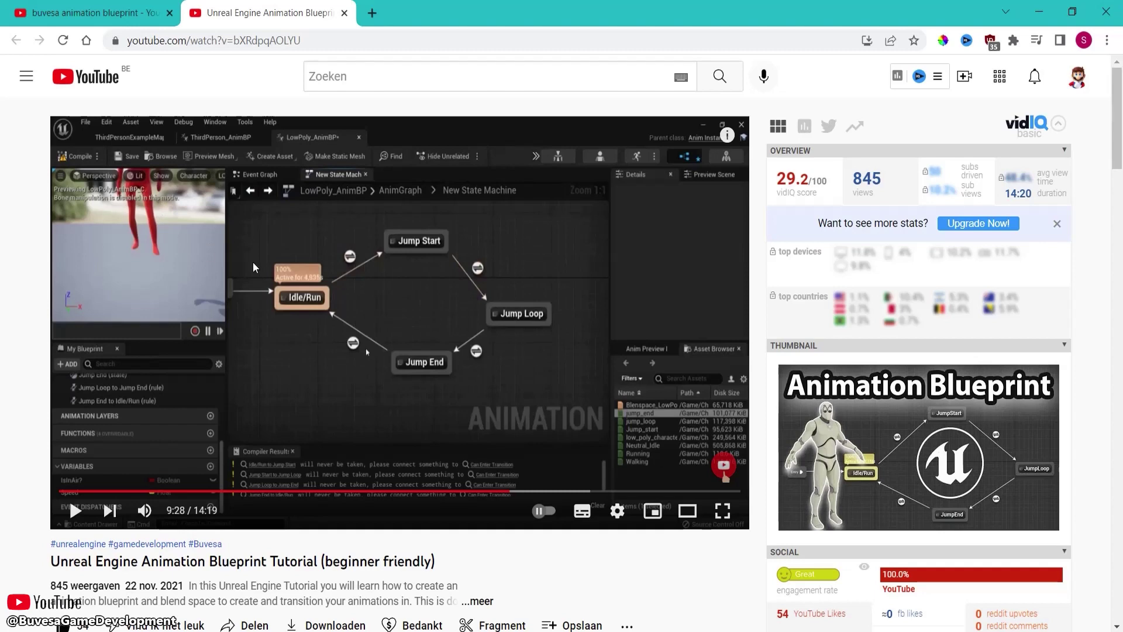
left_click(480, 601)
scroll(323, 491, "down", 4)
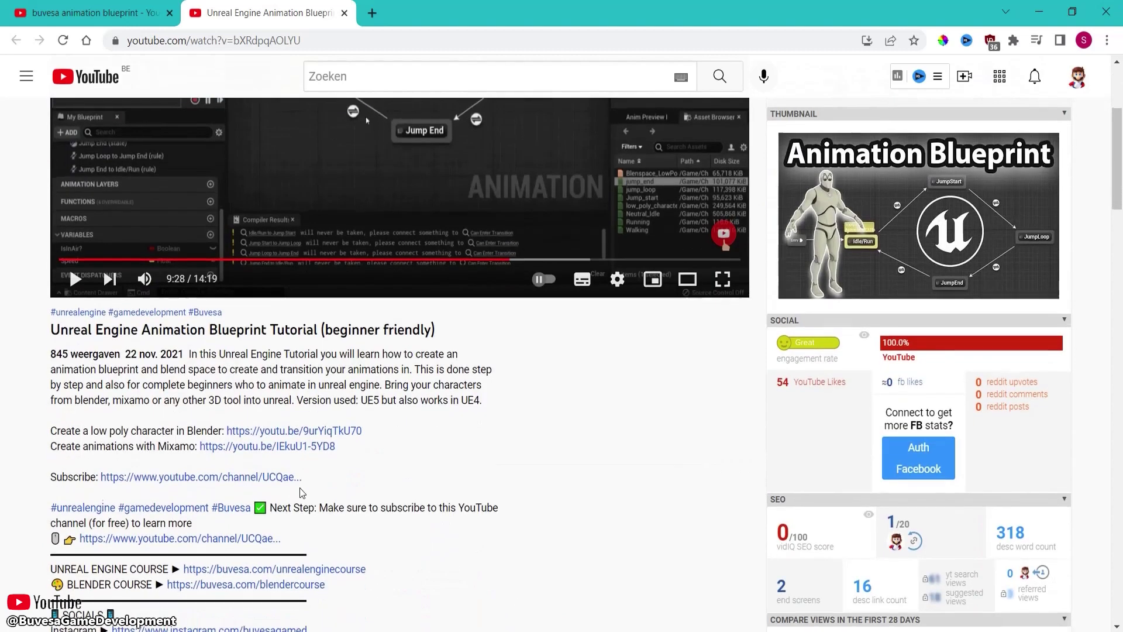
scroll(284, 487, "down", 1)
left_click_drag(98, 354, 383, 352)
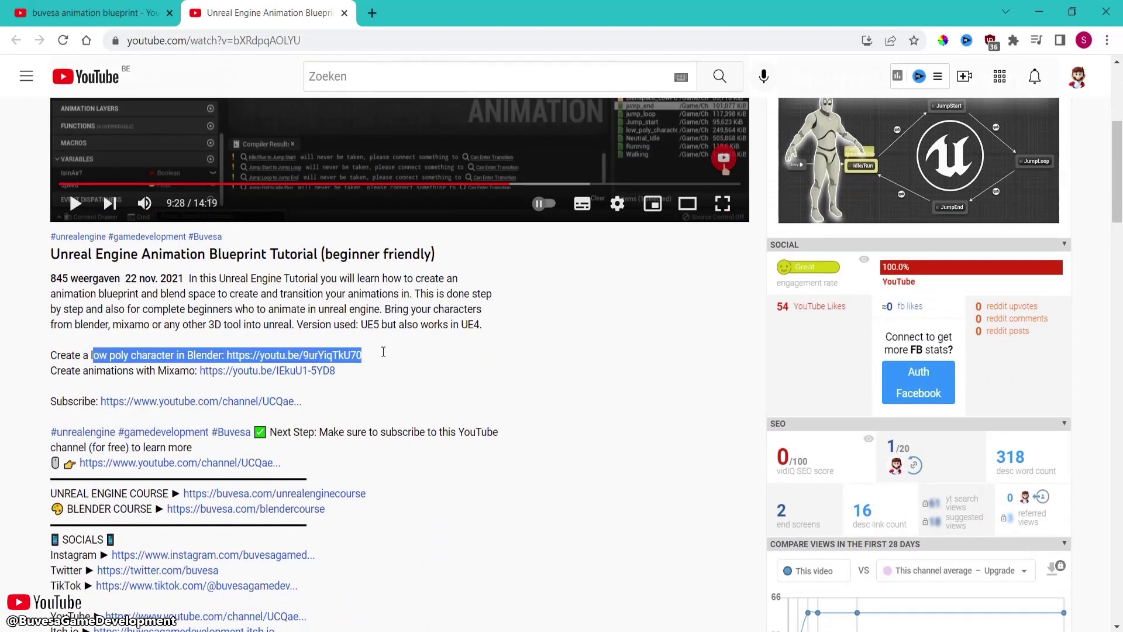
left_click_drag(81, 370, 531, 372)
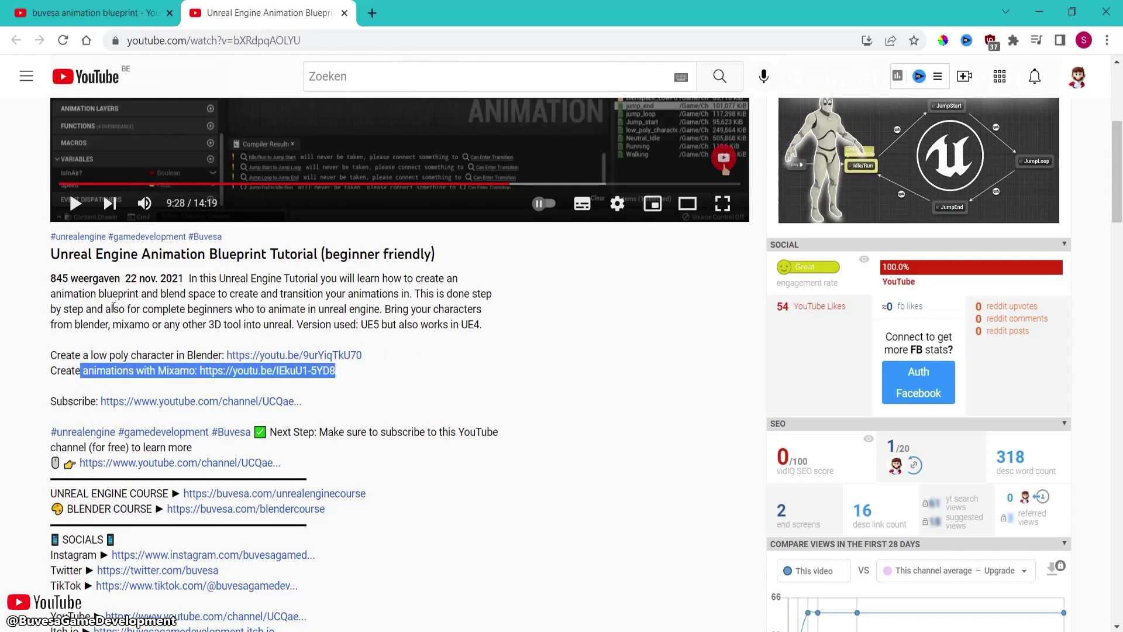
left_click(113, 308)
scroll(148, 377, "up", 5)
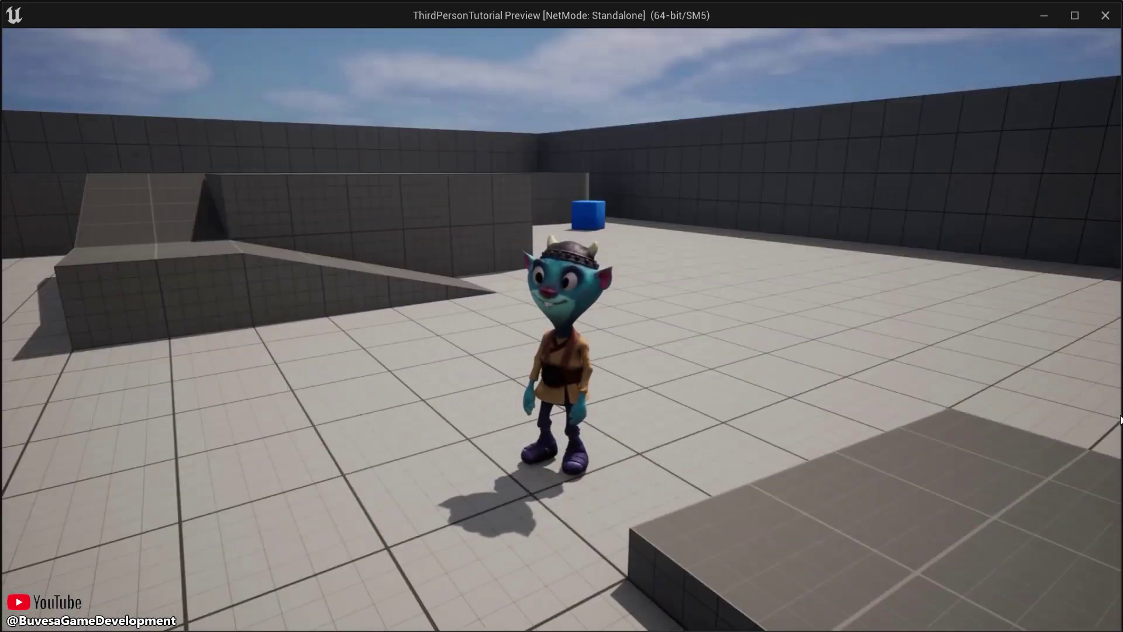
Switch back to the Unreal Engine game preview and run the Doozy character around the level in different directions.
key("w")
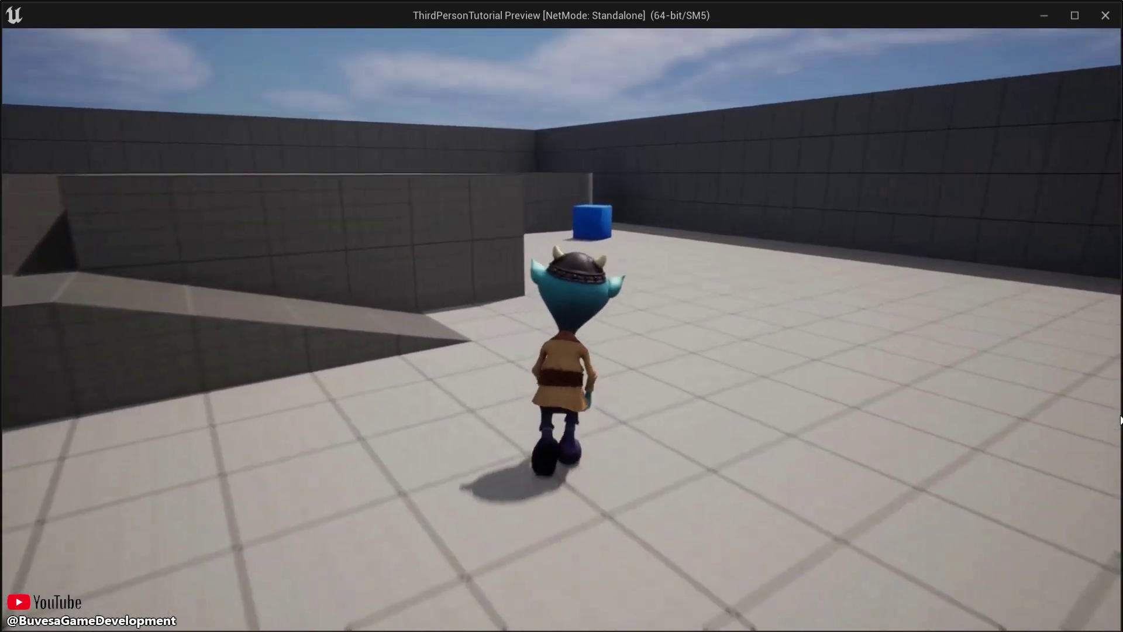
key("s")
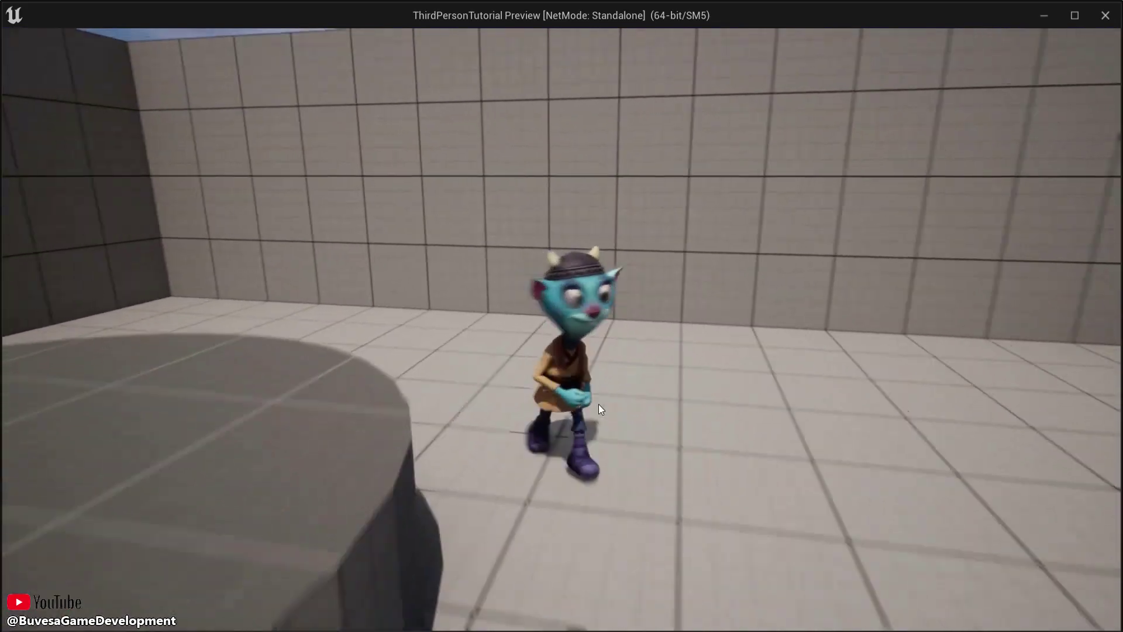
key("w")
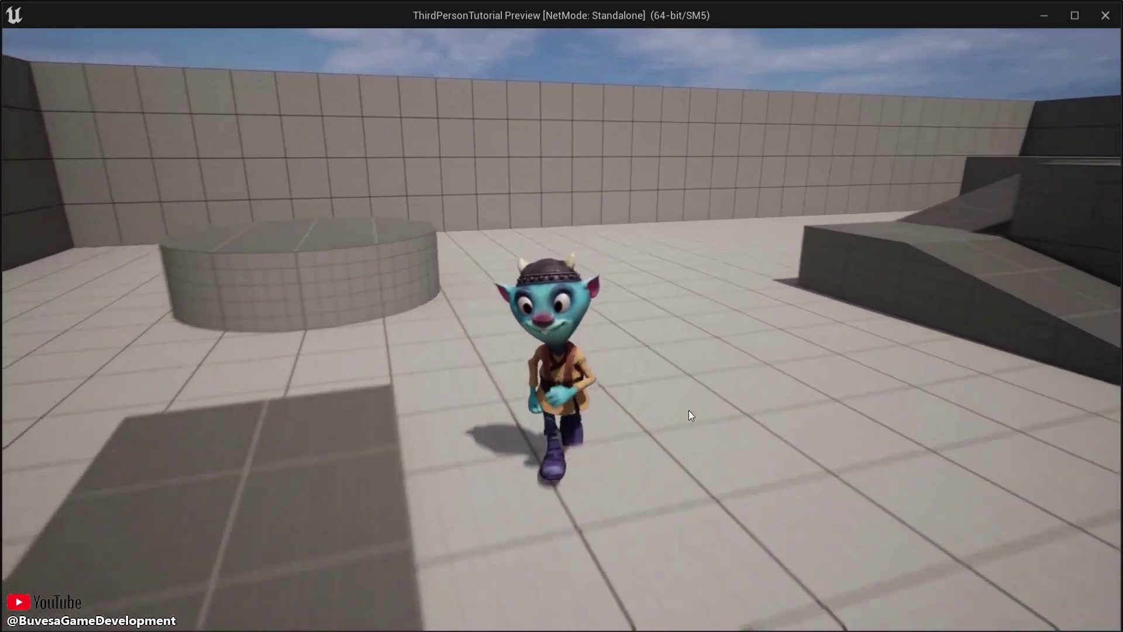
key("a")
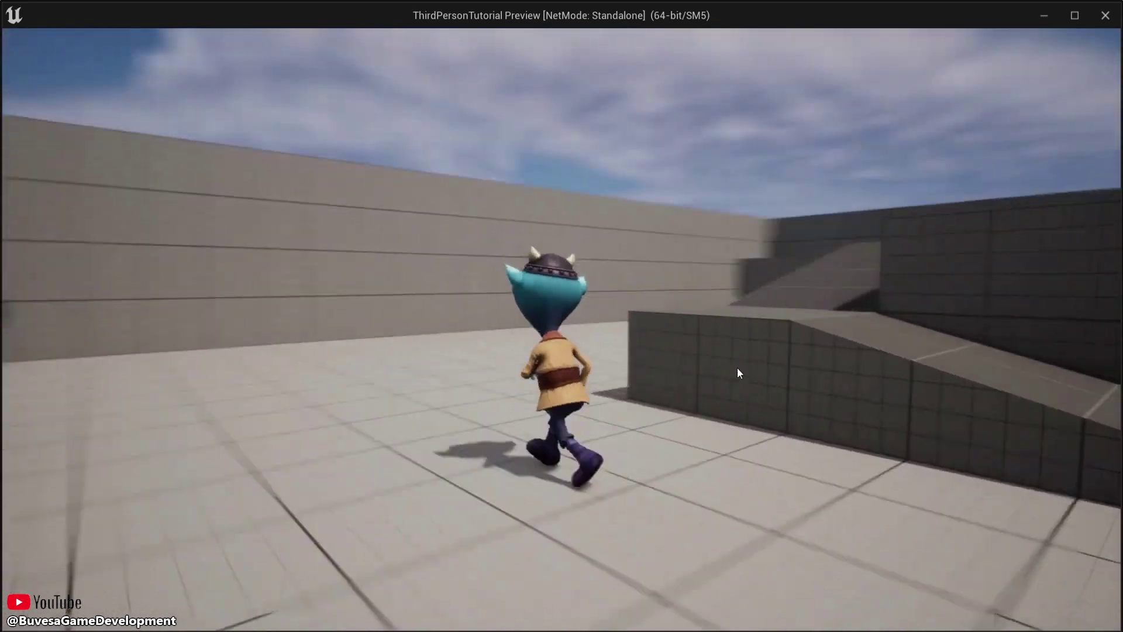
key("s")
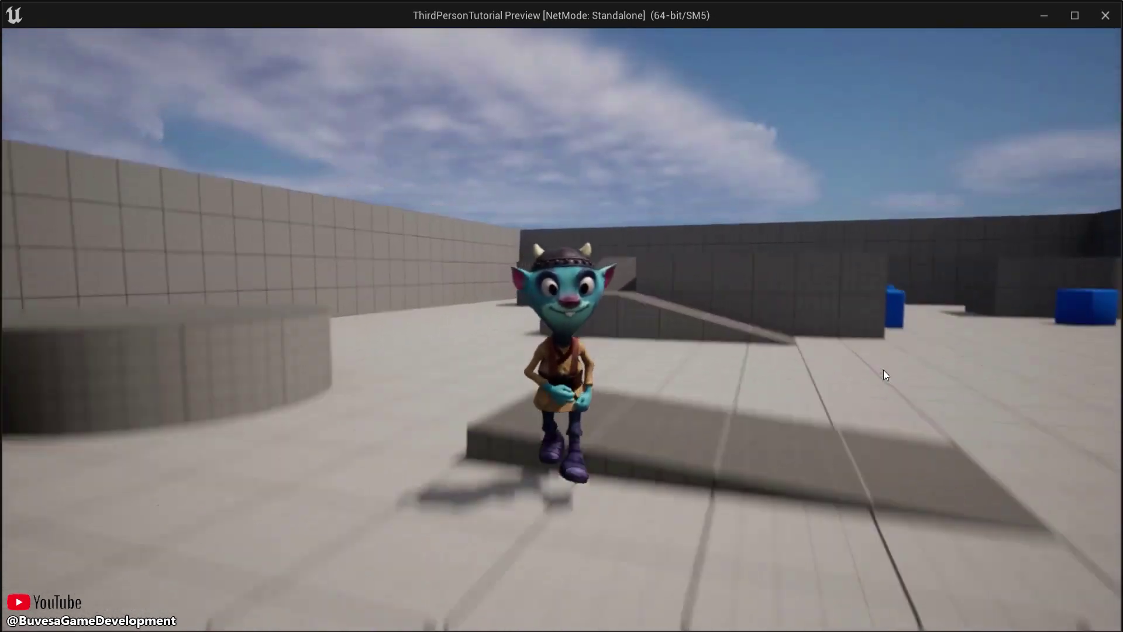